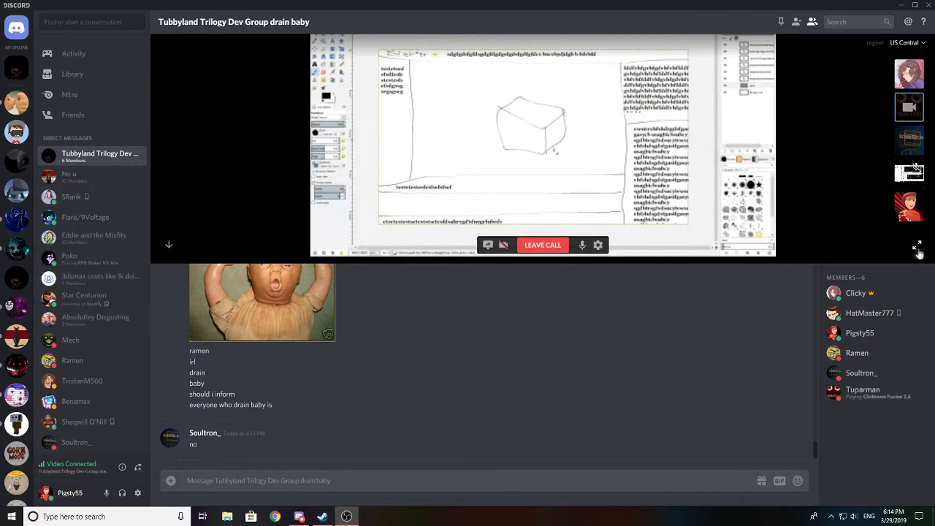
Step: Enlarge the shared screen to full view and paint five short upright strokes in the band below the mockup's viewport
{"action": "left_click", "coordinate": [919, 249]}
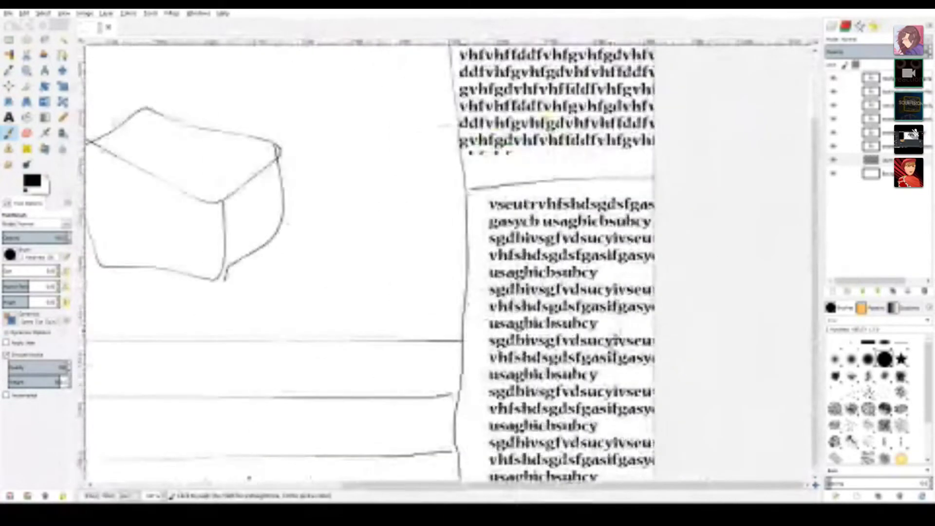
{"action": "middle_click_drag", "start_coordinate": [365, 321], "coordinate": [547, 249]}
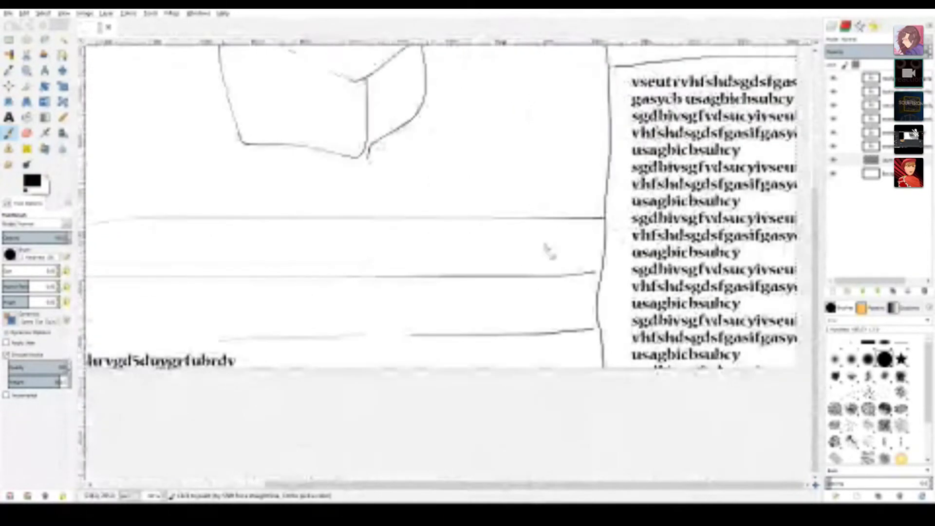
{"action": "middle_click_drag", "start_coordinate": [264, 292], "coordinate": [541, 211]}
{"action": "scroll", "coordinate": [169, 252], "scroll_direction": "up", "scroll_amount": 4, "text": "ctrl"}
{"action": "left_click_drag", "start_coordinate": [323, 101], "coordinate": [333, 256]}
{"action": "left_click_drag", "start_coordinate": [388, 134], "coordinate": [400, 215]}
{"action": "left_click_drag", "start_coordinate": [469, 121], "coordinate": [487, 223]}
{"action": "left_click_drag", "start_coordinate": [555, 129], "coordinate": [575, 230]}
{"action": "left_click_drag", "start_coordinate": [607, 132], "coordinate": [628, 240]}
Step: Examine the placeholder text block in the mockup's left column
{"action": "middle_click_drag", "start_coordinate": [583, 244], "coordinate": [425, 246]}
{"action": "scroll", "coordinate": [366, 239], "scroll_direction": "down", "scroll_amount": 2, "text": "ctrl"}
{"action": "middle_click_drag", "start_coordinate": [368, 194], "coordinate": [546, 402]}
{"action": "middle_click_drag", "start_coordinate": [505, 194], "coordinate": [511, 409]}
{"action": "scroll", "coordinate": [422, 194], "scroll_direction": "up", "scroll_amount": 4, "text": "ctrl"}
{"action": "scroll", "coordinate": [413, 240], "scroll_direction": "down", "scroll_amount": 4, "text": "ctrl"}
{"action": "scroll", "coordinate": [422, 324], "scroll_direction": "up", "scroll_amount": 3, "text": "ctrl"}
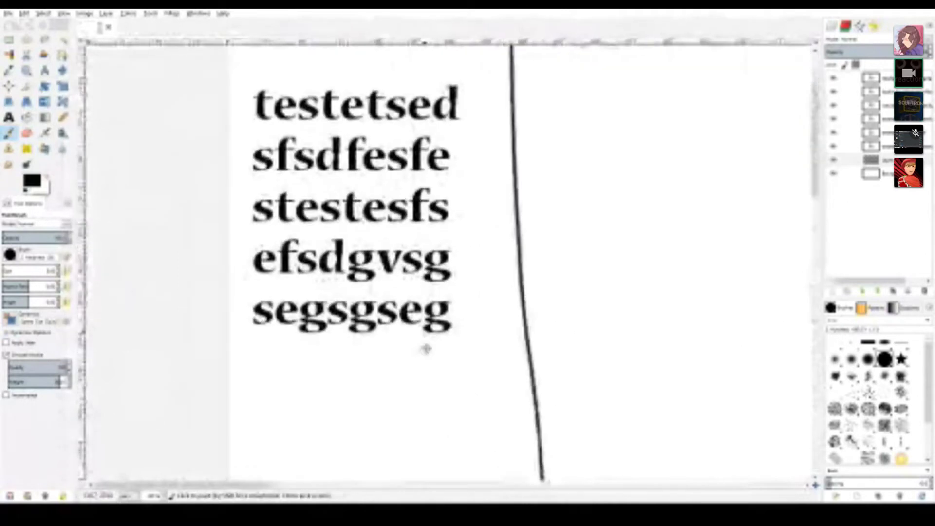
{"action": "scroll", "coordinate": [427, 341], "scroll_direction": "down", "scroll_amount": 3, "text": "ctrl"}
Step: Handwrite "cycles" beneath the placeholder text in the mockup's header row
{"action": "middle_click_drag", "start_coordinate": [663, 168], "coordinate": [346, 197]}
{"action": "middle_click_drag", "start_coordinate": [616, 235], "coordinate": [587, 258]}
{"action": "scroll", "coordinate": [660, 250], "scroll_direction": "up", "scroll_amount": 3, "text": "ctrl"}
{"action": "middle_click_drag", "start_coordinate": [230, 269], "coordinate": [533, 235]}
{"action": "scroll", "coordinate": [433, 218], "scroll_direction": "up", "scroll_amount": 2, "text": "ctrl"}
{"action": "mouse_move", "coordinate": [443, 200]}
{"action": "left_mouse_down"}
{"action": "mouse_move", "coordinate": [422, 238]}
{"action": "mouse_move", "coordinate": [475, 242]}
{"action": "left_mouse_up"}
{"action": "left_click_drag", "start_coordinate": [494, 211], "coordinate": [477, 258]}
{"action": "left_click_drag", "start_coordinate": [537, 207], "coordinate": [524, 236]}
{"action": "mouse_move", "coordinate": [563, 181]}
{"action": "left_mouse_down"}
{"action": "mouse_move", "coordinate": [552, 240]}
{"action": "mouse_move", "coordinate": [615, 243]}
{"action": "mouse_move", "coordinate": [592, 271]}
{"action": "left_mouse_up"}
{"action": "scroll", "coordinate": [644, 275], "scroll_direction": "down", "scroll_amount": 3, "text": "ctrl"}
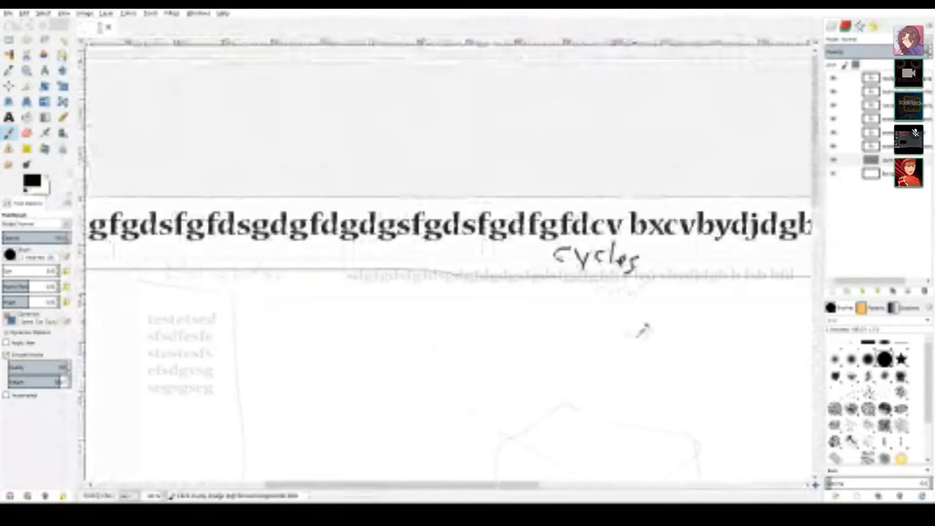
Step: Draw a rectangular selection around the box sketch twice, clearing the selection each time
{"action": "scroll", "coordinate": [637, 331], "scroll_direction": "down", "scroll_amount": 3, "text": "ctrl"}
{"action": "mouse_move", "coordinate": [561, 337]}
{"action": "middle_mouse_down"}
{"action": "mouse_move", "coordinate": [590, 310]}
{"action": "mouse_move", "coordinate": [584, 319]}
{"action": "middle_mouse_up"}
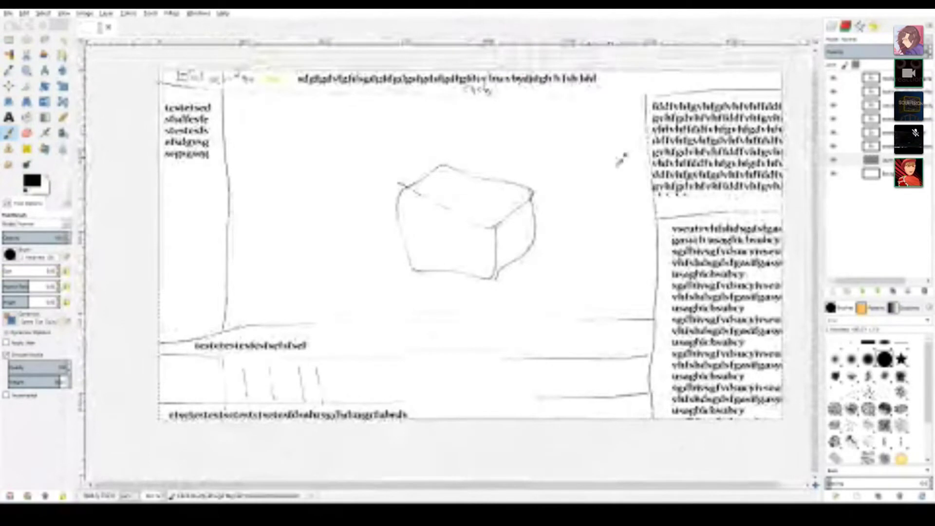
{"action": "scroll", "coordinate": [467, 267], "scroll_direction": "up", "scroll_amount": 3, "text": "ctrl"}
{"action": "middle_click_drag", "start_coordinate": [379, 362], "coordinate": [368, 386]}
{"action": "key", "text": "r"}
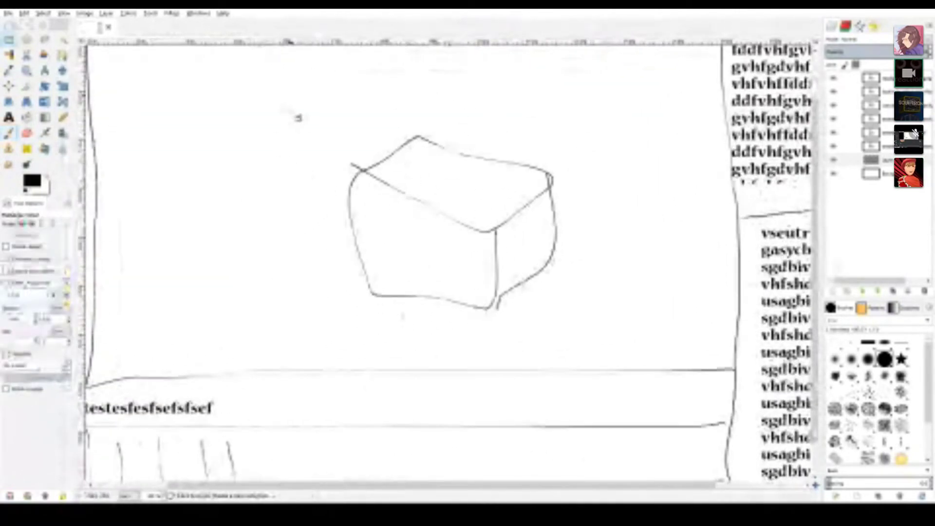
{"action": "mouse_move", "coordinate": [283, 83]}
{"action": "left_mouse_down"}
{"action": "mouse_move", "coordinate": [640, 328]}
{"action": "mouse_move", "coordinate": [672, 331]}
{"action": "left_mouse_up"}
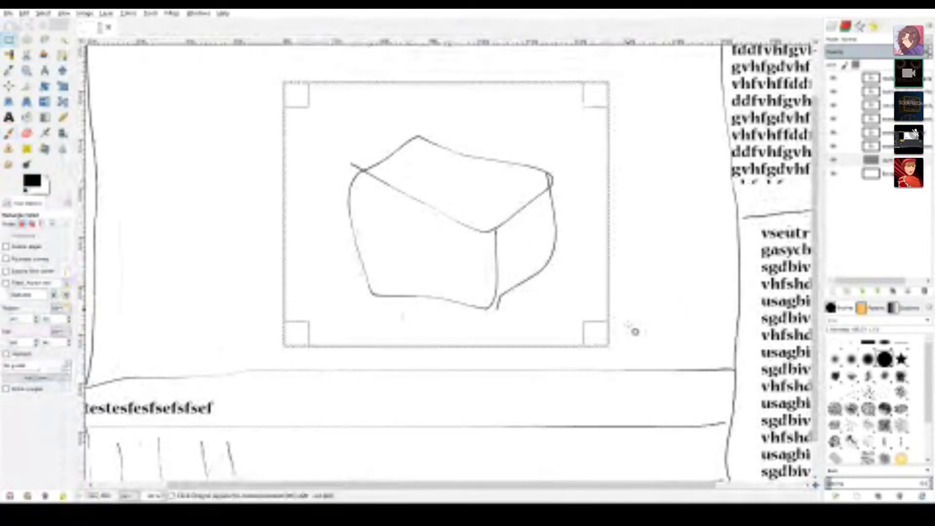
{"action": "middle_click_drag", "start_coordinate": [507, 310], "coordinate": [528, 352]}
{"action": "middle_click_drag", "start_coordinate": [322, 211], "coordinate": [461, 280]}
{"action": "middle_click_drag", "start_coordinate": [665, 306], "coordinate": [549, 268]}
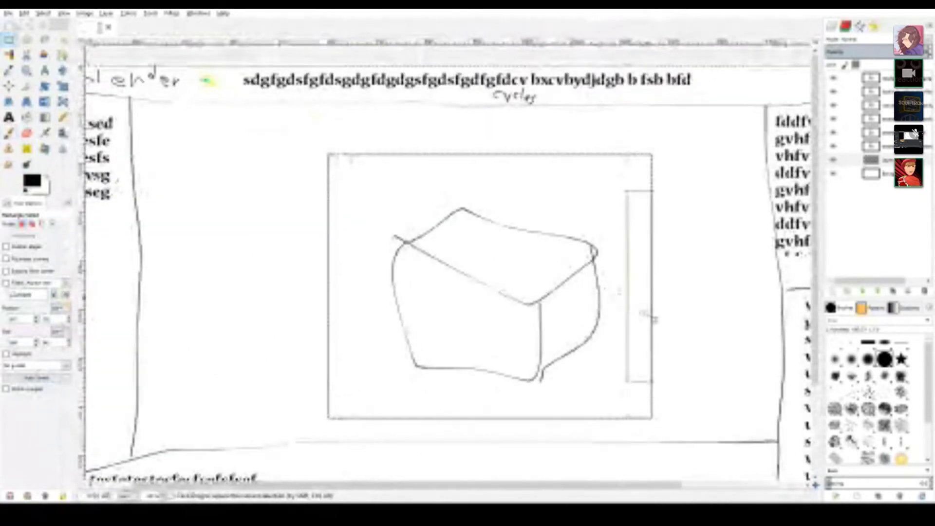
{"action": "middle_click_drag", "start_coordinate": [689, 337], "coordinate": [664, 311]}
{"action": "left_click", "coordinate": [663, 310]}
{"action": "left_click_drag", "start_coordinate": [313, 144], "coordinate": [625, 380]}
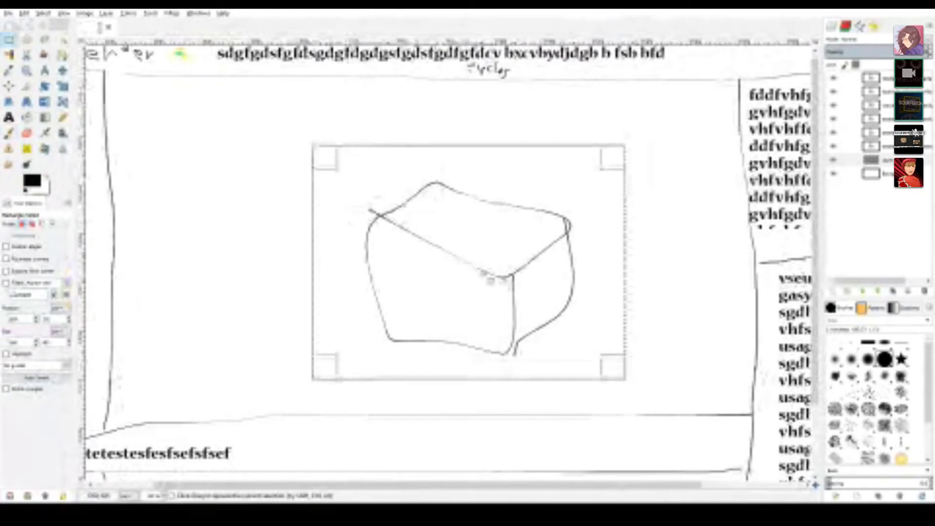
{"action": "scroll", "coordinate": [490, 273], "scroll_direction": "up", "scroll_amount": 3, "text": "ctrl"}
{"action": "scroll", "coordinate": [490, 274], "scroll_direction": "down", "scroll_amount": 6, "text": "ctrl"}
{"action": "left_click", "coordinate": [647, 296]}
Step: Paint a rounded freehand outline around the box sketch with the Paintbrush
{"action": "scroll", "coordinate": [576, 311], "scroll_direction": "up", "scroll_amount": 3, "text": "ctrl"}
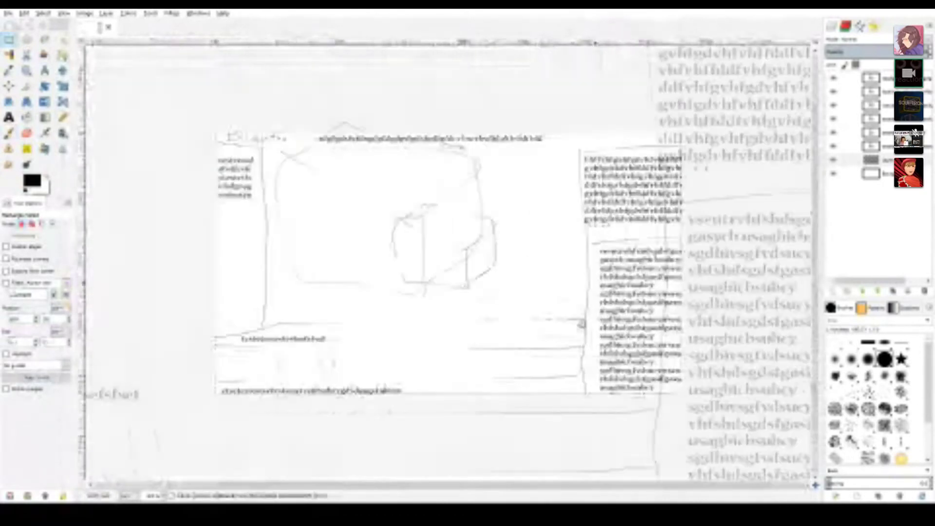
{"action": "key", "text": "p"}
{"action": "mouse_move", "coordinate": [265, 165]}
{"action": "left_mouse_down"}
{"action": "mouse_move", "coordinate": [281, 224]}
{"action": "mouse_move", "coordinate": [476, 307]}
{"action": "left_mouse_up"}
{"action": "mouse_move", "coordinate": [431, 287]}
{"action": "left_mouse_down"}
{"action": "mouse_move", "coordinate": [494, 185]}
{"action": "mouse_move", "coordinate": [350, 119]}
{"action": "mouse_move", "coordinate": [275, 155]}
{"action": "left_mouse_up"}
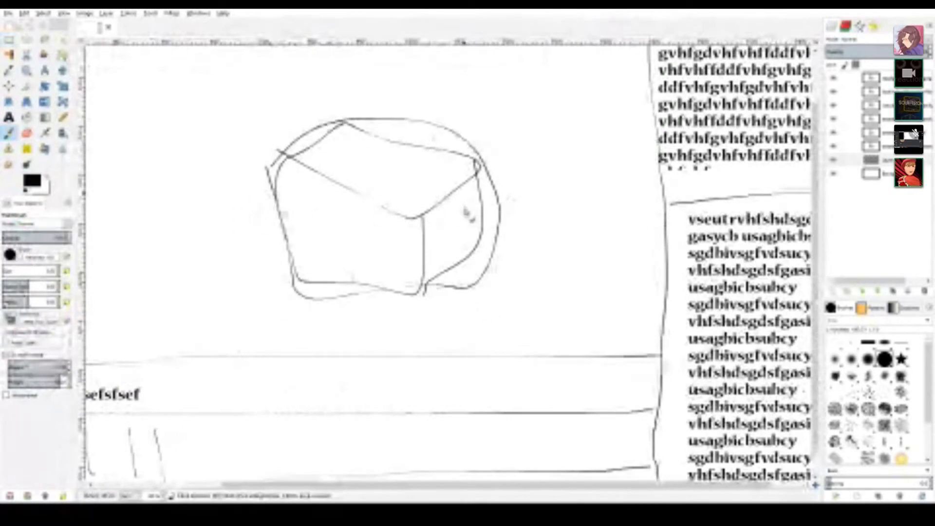
Step: Cut the outlined box sketch, paste it, and anchor it further left in the viewport
{"action": "key", "text": "b"}
{"action": "left_click_drag", "start_coordinate": [244, 100], "coordinate": [542, 317]}
{"action": "middle_click_drag", "start_coordinate": [552, 338], "coordinate": [612, 343]}
{"action": "key", "text": "ctrl+x"}
{"action": "key", "text": "ctrl+v"}
{"action": "key", "text": "m"}
{"action": "key", "text": "shift"}
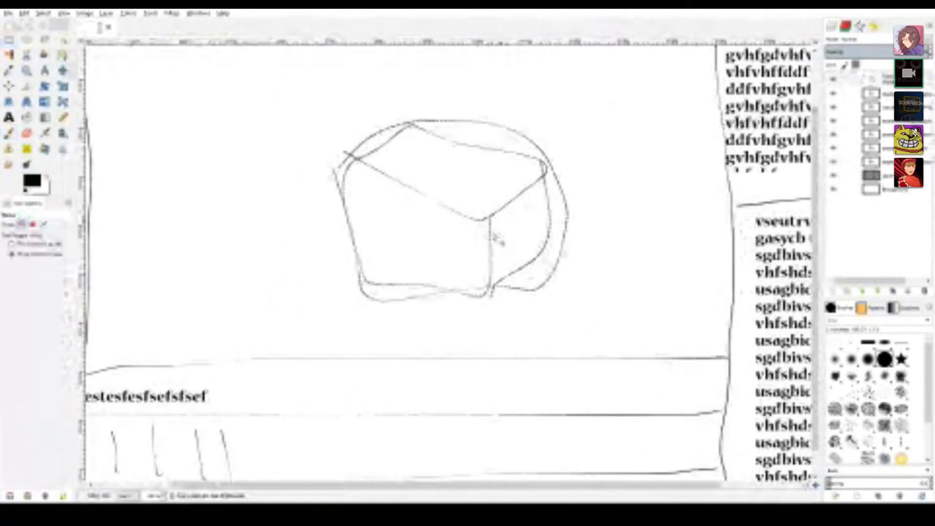
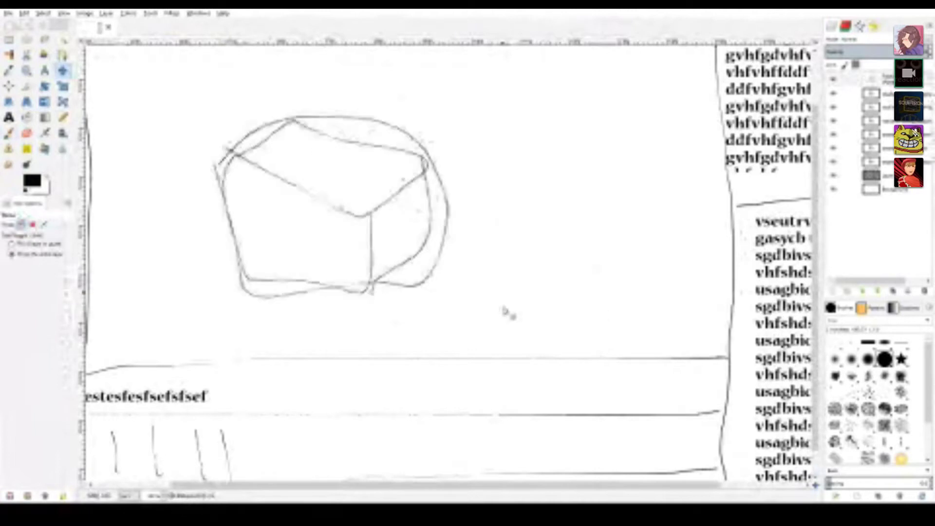
{"action": "left_click", "coordinate": [557, 305]}
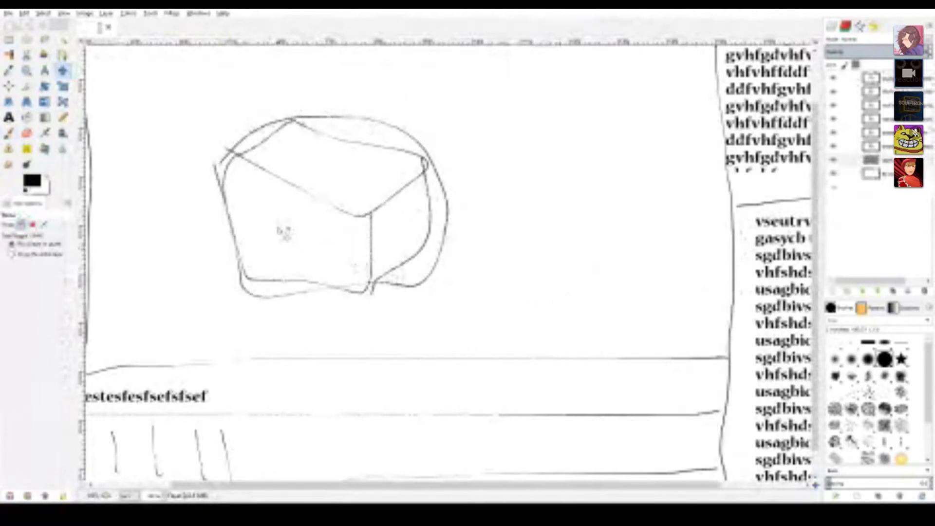
Step: Paint a straight diagonal line across the viewport and paste a second box sketch to the lower right of the first
{"action": "key", "text": "p"}
{"action": "left_click", "coordinate": [716, 349], "text": "shift"}
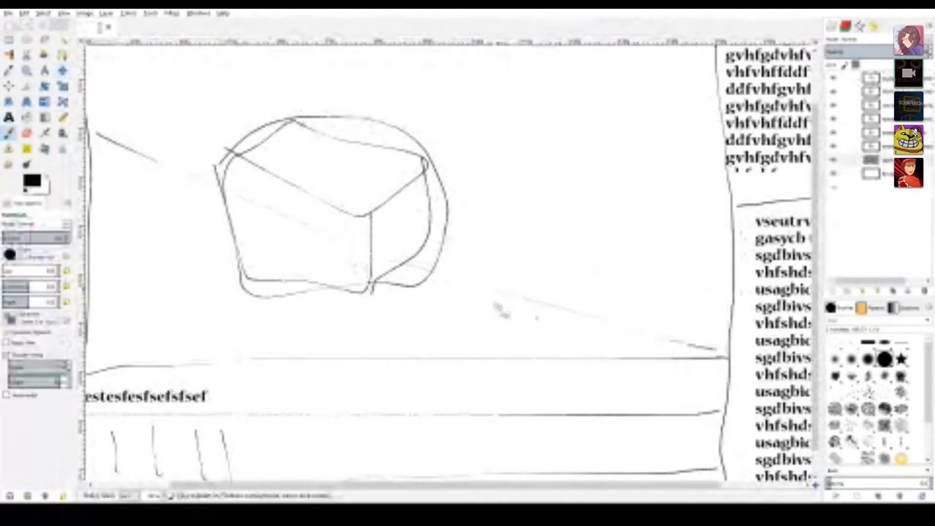
{"action": "key", "text": "ctrl+v"}
{"action": "key", "text": "m"}
{"action": "mouse_move", "coordinate": [620, 378]}
{"action": "left_mouse_down"}
{"action": "mouse_move", "coordinate": [537, 332]}
{"action": "mouse_move", "coordinate": [497, 329]}
{"action": "mouse_move", "coordinate": [640, 379]}
{"action": "mouse_move", "coordinate": [340, 279]}
{"action": "mouse_move", "coordinate": [788, 400]}
{"action": "left_mouse_up"}
{"action": "left_click_drag", "start_coordinate": [414, 273], "coordinate": [730, 418]}
{"action": "left_click", "coordinate": [695, 345]}
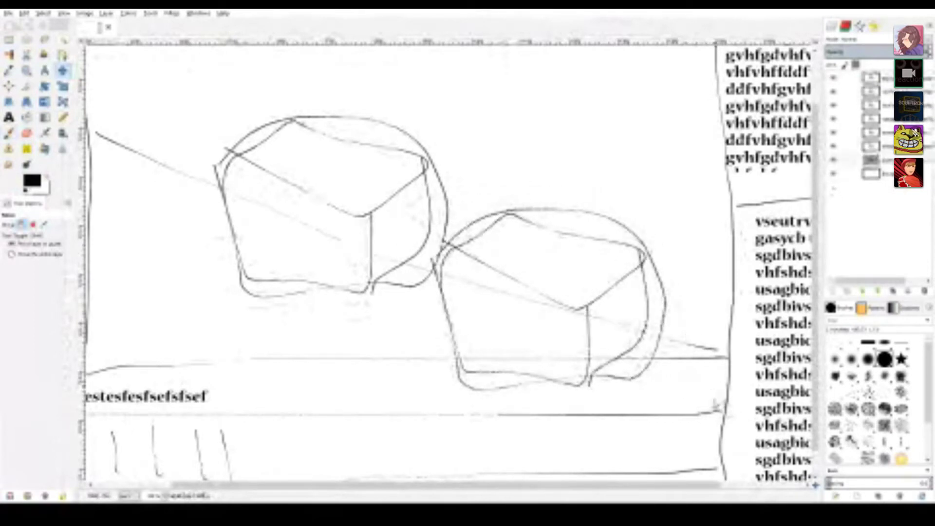
{"action": "middle_click_drag", "start_coordinate": [708, 399], "coordinate": [665, 398]}
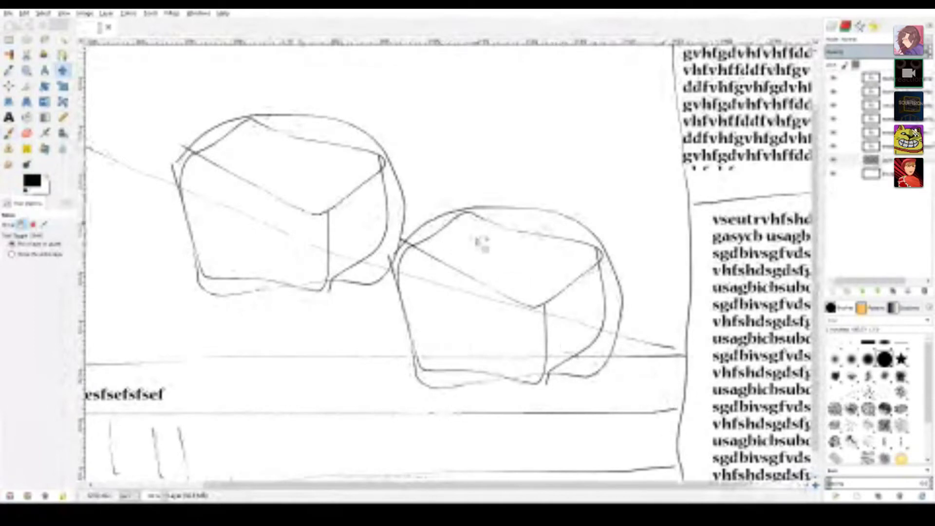
Step: Undo the second paste, the diagonal line and the move of the box sketch
{"action": "key", "text": "ctrl+z"}
{"action": "key", "text": "ctrl+z"}
{"action": "key", "text": "ctrl+z"}
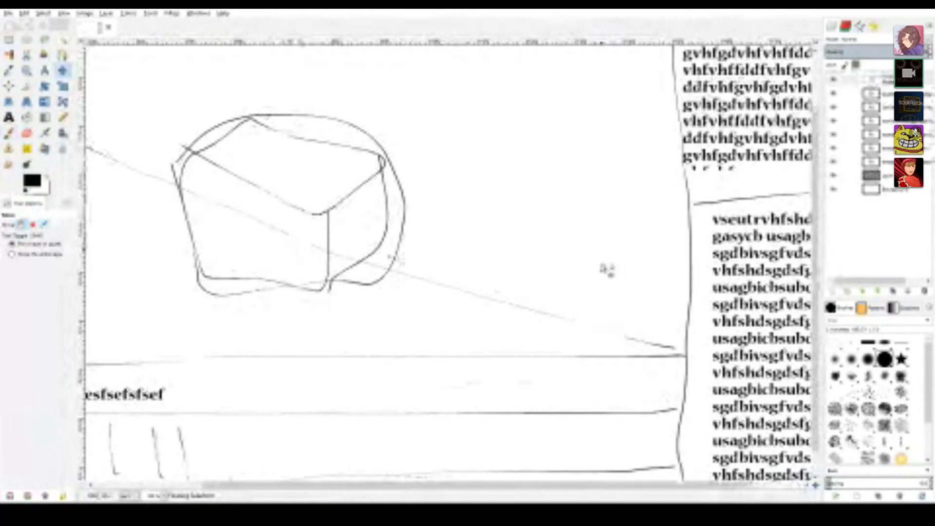
{"action": "key", "text": "ctrl+z"}
{"action": "key", "text": "ctrl+z"}
{"action": "key", "text": "ctrl+z"}
{"action": "key", "text": "ctrl+z"}
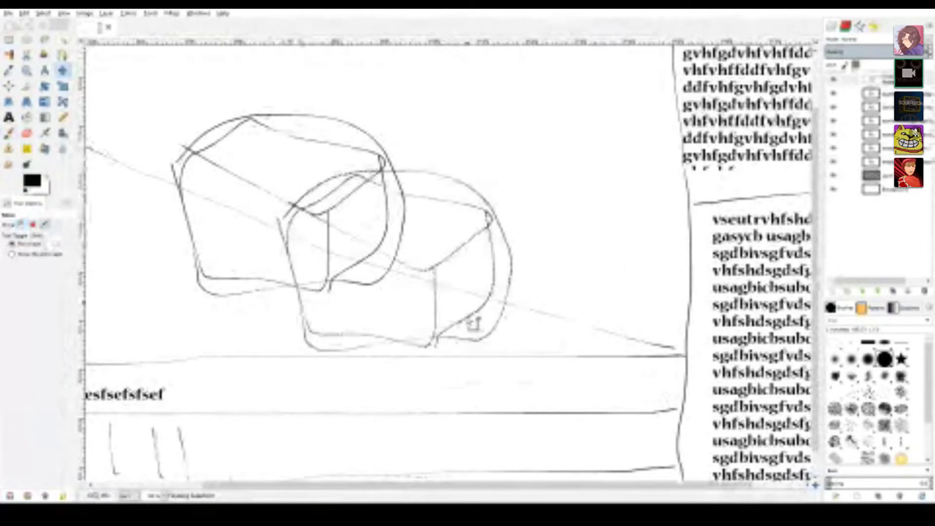
{"action": "key", "text": "ctrl+y"}
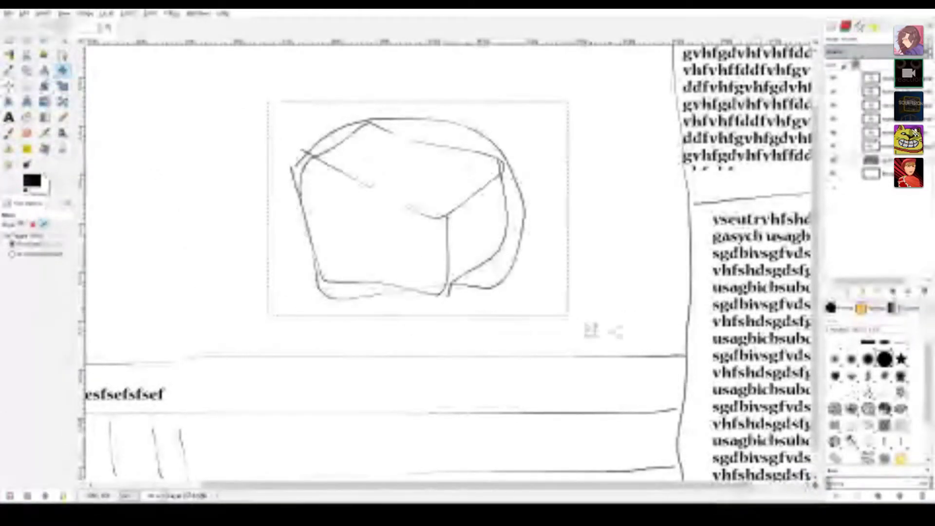
Step: Paste the outlined box sketch and move it into the left half of the viewport
{"action": "middle_click_drag", "start_coordinate": [615, 297], "coordinate": [641, 334]}
{"action": "key", "text": "ctrl+v"}
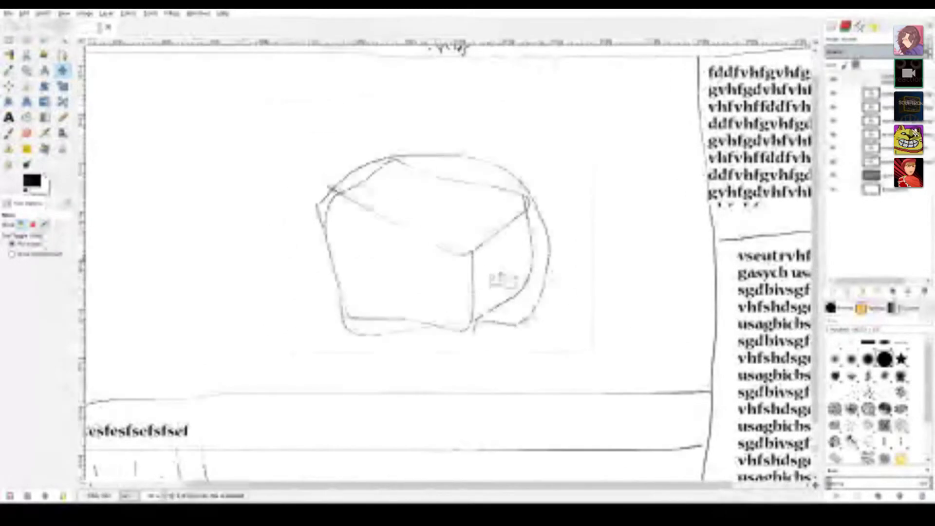
{"action": "left_click_drag", "start_coordinate": [567, 295], "coordinate": [355, 299]}
Step: Paint a vertical divider right of the box sketch, running through the band below, with a corner mark at its upper end
{"action": "scroll", "coordinate": [507, 349], "scroll_direction": "up", "scroll_amount": 5, "text": "ctrl"}
{"action": "scroll", "coordinate": [565, 180], "scroll_direction": "down", "scroll_amount": 2, "text": "ctrl"}
{"action": "middle_click_drag", "start_coordinate": [549, 212], "coordinate": [599, 220]}
{"action": "key", "text": "p"}
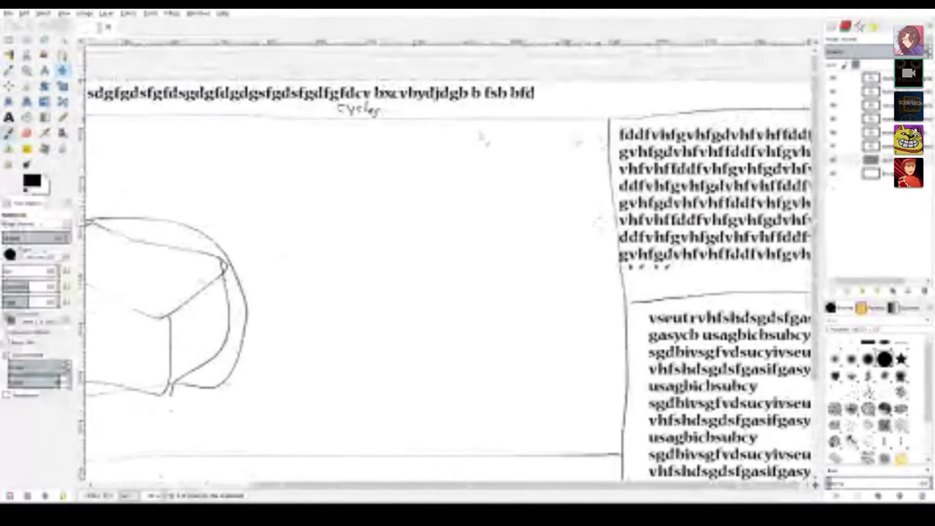
{"action": "left_click_drag", "start_coordinate": [333, 122], "coordinate": [333, 435]}
{"action": "left_click", "coordinate": [328, 451], "text": "shift"}
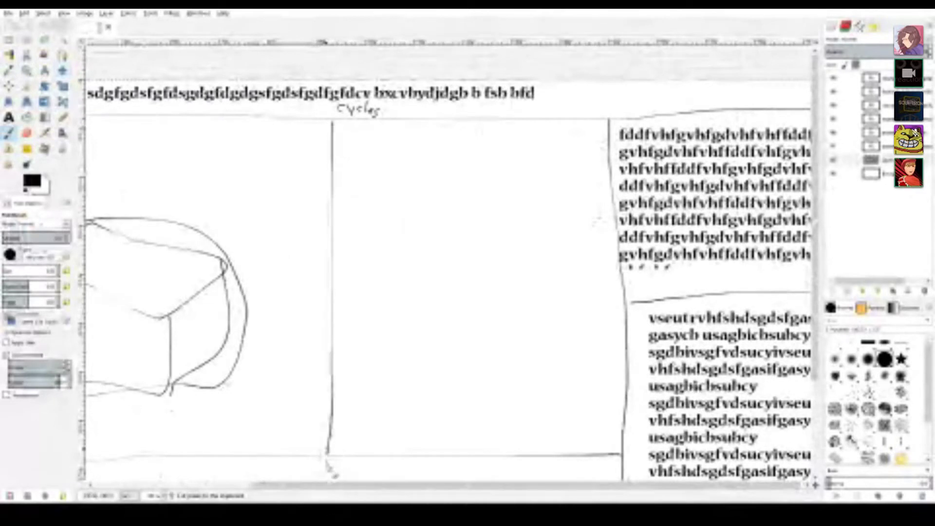
{"action": "middle_click_drag", "start_coordinate": [355, 406], "coordinate": [381, 342]}
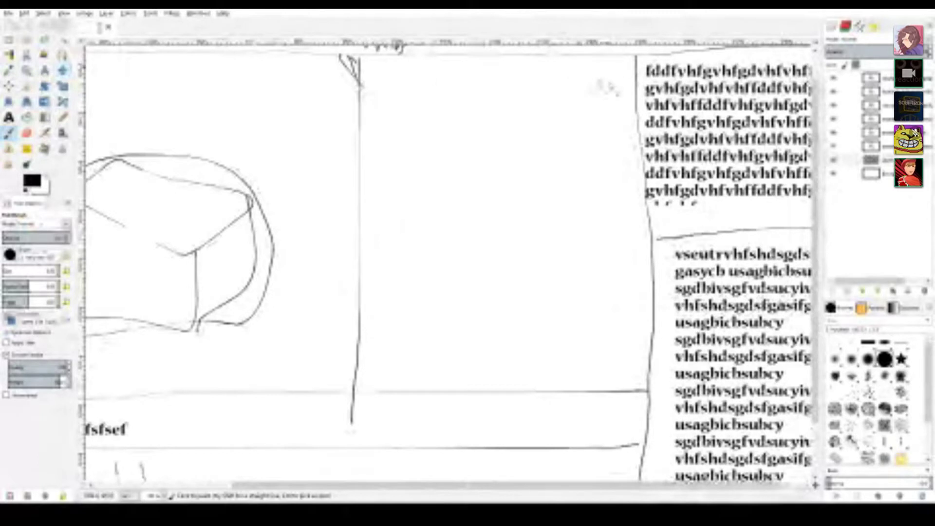
{"action": "middle_click_drag", "start_coordinate": [579, 293], "coordinate": [587, 258]}
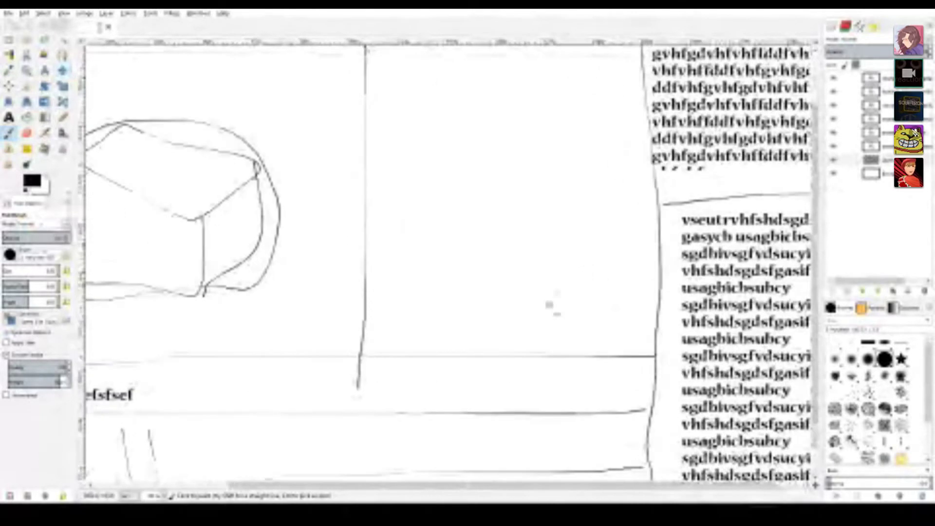
{"action": "left_click_drag", "start_coordinate": [361, 405], "coordinate": [361, 467]}
Step: Add the text "sagdhfmndnfdhfdt" in the band just right of the new divider
{"action": "scroll", "coordinate": [414, 393], "scroll_direction": "up", "scroll_amount": 2, "text": "ctrl"}
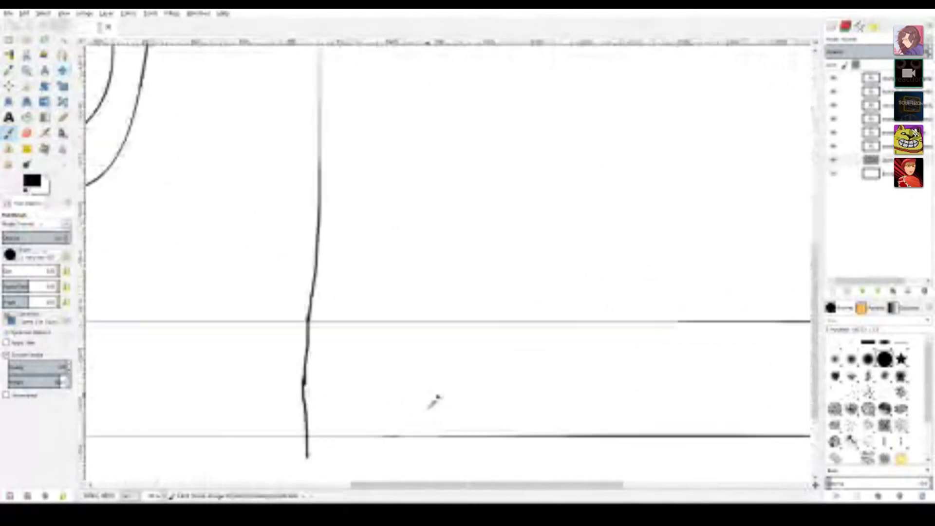
{"action": "key", "text": "t"}
{"action": "mouse_move", "coordinate": [334, 346]}
{"action": "left_mouse_down"}
{"action": "mouse_move", "coordinate": [770, 445]}
{"action": "mouse_move", "coordinate": [804, 395]}
{"action": "left_mouse_up"}
{"action": "type", "text": "sa"}
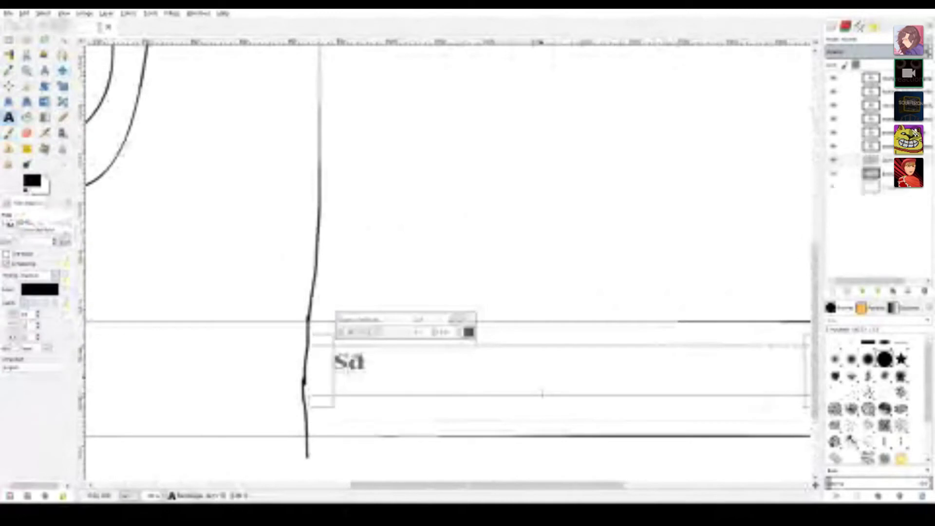
{"action": "type", "text": "gdhfmndnfdhfdt"}
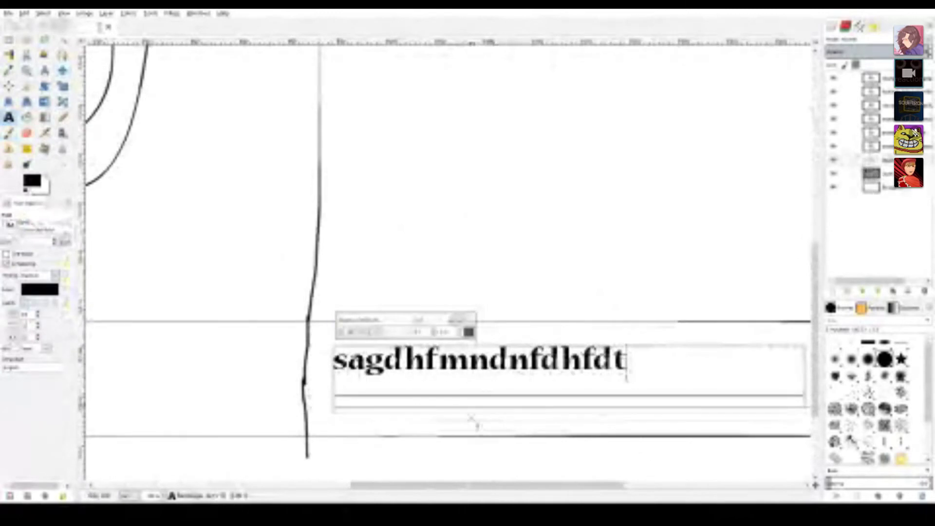
Step: Add the text "rp" just above the band, over the placeholder text
{"action": "left_click", "coordinate": [417, 273]}
{"action": "type", "text": "r"}
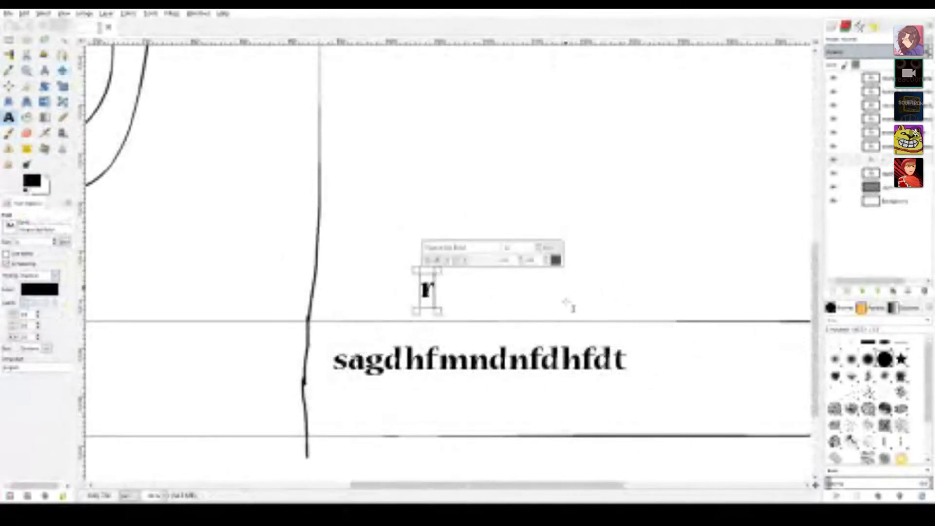
{"action": "type", "text": "p"}
{"action": "left_click", "coordinate": [535, 314]}
Step: Handwrite "UV Edit" on the drawing layer beneath the "sagdhfmndnfdhfdt" text
{"action": "left_click", "coordinate": [901, 189]}
{"action": "key", "text": "p"}
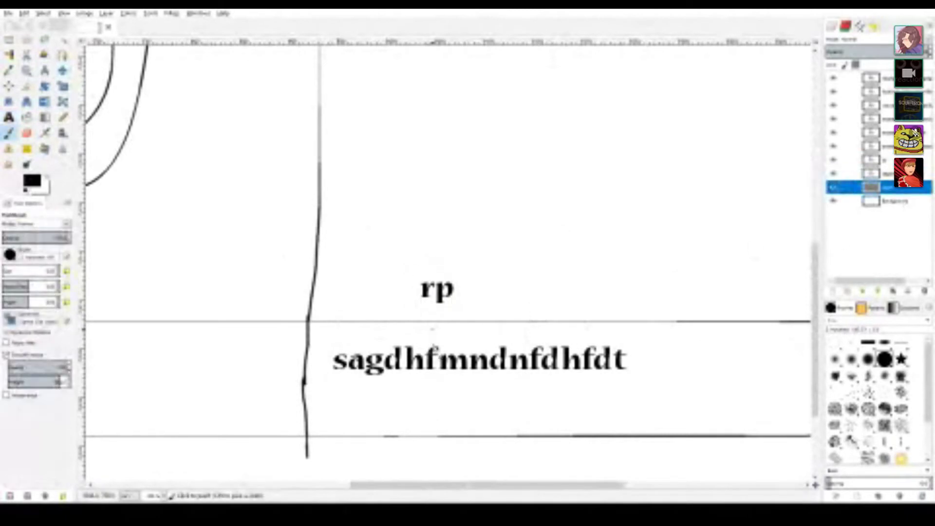
{"action": "scroll", "coordinate": [375, 370], "scroll_direction": "up", "scroll_amount": 3, "text": "ctrl"}
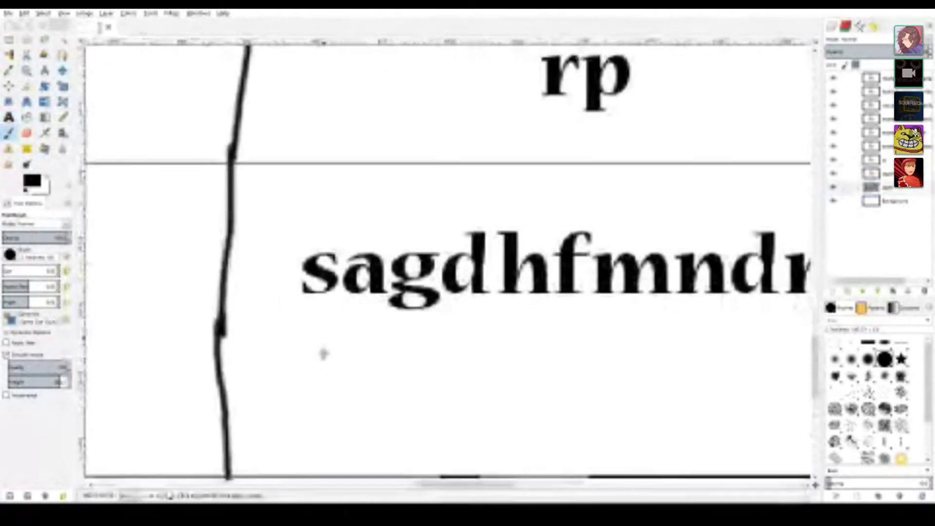
{"action": "mouse_move", "coordinate": [298, 308]}
{"action": "left_mouse_down"}
{"action": "mouse_move", "coordinate": [302, 365]}
{"action": "mouse_move", "coordinate": [346, 317]}
{"action": "mouse_move", "coordinate": [359, 334]}
{"action": "mouse_move", "coordinate": [444, 306]}
{"action": "mouse_move", "coordinate": [480, 347]}
{"action": "left_mouse_up"}
{"action": "mouse_move", "coordinate": [439, 317]}
{"action": "left_mouse_down"}
{"action": "mouse_move", "coordinate": [468, 313]}
{"action": "mouse_move", "coordinate": [455, 404]}
{"action": "left_mouse_up"}
{"action": "left_click_drag", "start_coordinate": [432, 358], "coordinate": [519, 358]}
{"action": "left_click_drag", "start_coordinate": [459, 385], "coordinate": [582, 393]}
{"action": "mouse_move", "coordinate": [635, 333]}
{"action": "left_mouse_down"}
{"action": "mouse_move", "coordinate": [635, 389]}
{"action": "mouse_move", "coordinate": [628, 378]}
{"action": "left_mouse_up"}
{"action": "left_click_drag", "start_coordinate": [672, 370], "coordinate": [676, 414]}
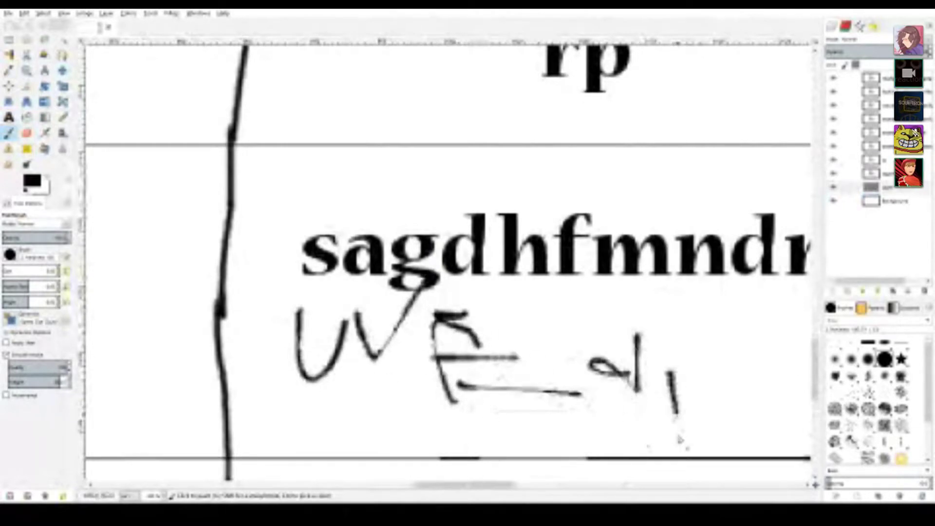
{"action": "left_click", "coordinate": [671, 329]}
{"action": "left_click_drag", "start_coordinate": [720, 341], "coordinate": [711, 402]}
{"action": "left_click_drag", "start_coordinate": [698, 382], "coordinate": [774, 383]}
Step: Append "er" to the handwritten UV Edit label
{"action": "scroll", "coordinate": [477, 314], "scroll_direction": "down", "scroll_amount": 5, "text": "ctrl"}
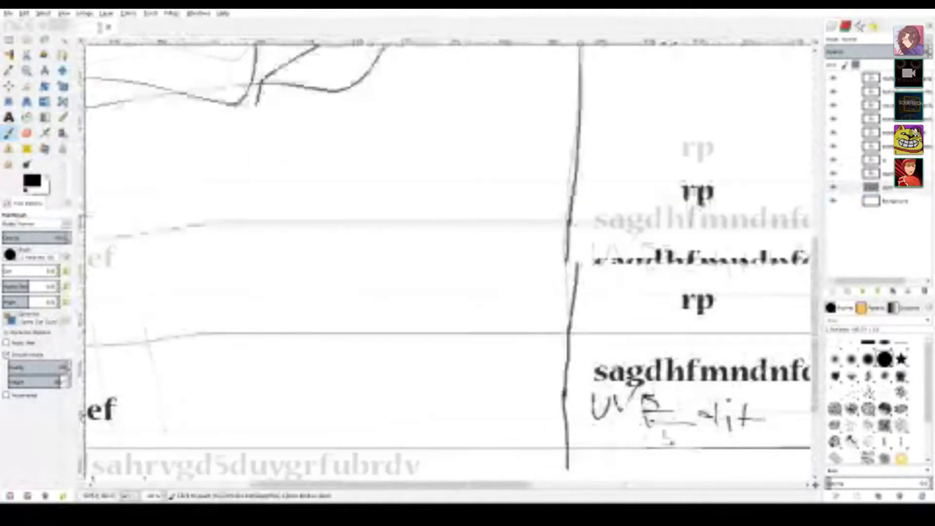
{"action": "mouse_move", "coordinate": [477, 314]}
{"action": "middle_mouse_down"}
{"action": "mouse_move", "coordinate": [568, 330]}
{"action": "mouse_move", "coordinate": [520, 322]}
{"action": "middle_mouse_up"}
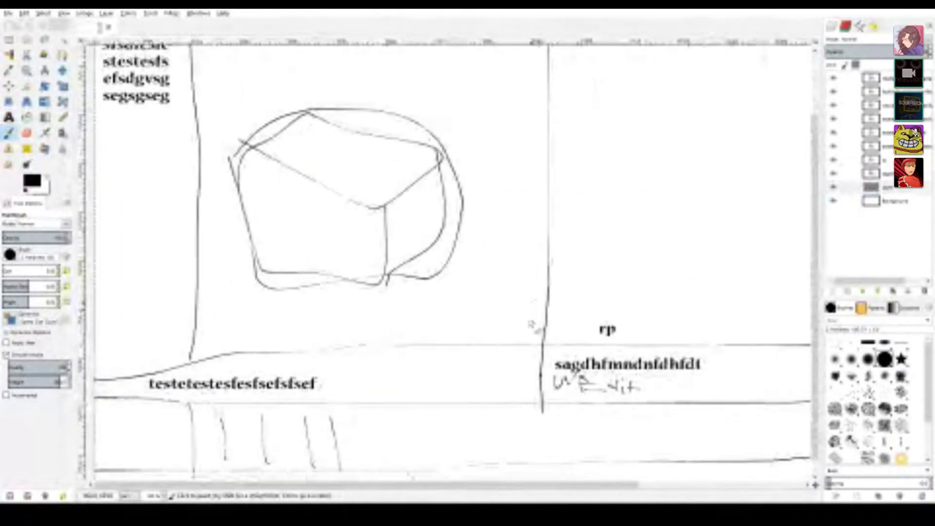
{"action": "scroll", "coordinate": [643, 402], "scroll_direction": "up", "scroll_amount": 4, "text": "ctrl"}
{"action": "left_click_drag", "start_coordinate": [667, 361], "coordinate": [701, 365]}
Step: Sketch a rounded square in the UV editor panel and divide it with vertical and horizontal grid lines
{"action": "scroll", "coordinate": [697, 326], "scroll_direction": "down", "scroll_amount": 5, "text": "ctrl"}
{"action": "mouse_move", "coordinate": [572, 308]}
{"action": "middle_mouse_down"}
{"action": "mouse_move", "coordinate": [474, 341]}
{"action": "mouse_move", "coordinate": [486, 390]}
{"action": "middle_mouse_up"}
{"action": "mouse_move", "coordinate": [564, 179]}
{"action": "left_mouse_down"}
{"action": "mouse_move", "coordinate": [574, 292]}
{"action": "mouse_move", "coordinate": [740, 183]}
{"action": "mouse_move", "coordinate": [544, 157]}
{"action": "left_mouse_up"}
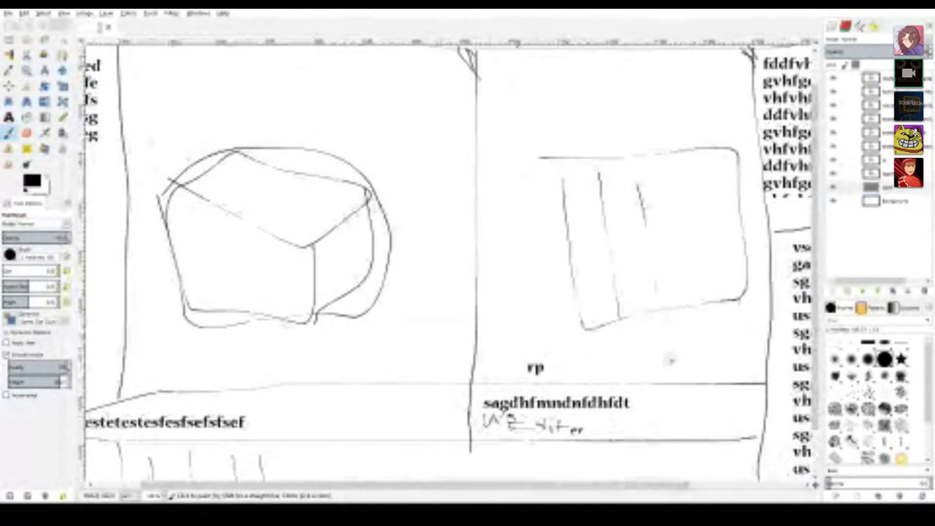
{"action": "left_click_drag", "start_coordinate": [572, 219], "coordinate": [701, 229]}
{"action": "left_click_drag", "start_coordinate": [564, 273], "coordinate": [730, 273]}
Step: Add the text "edite mode" in the band beneath the box, just above "testetestesfesfsefsfsef"
{"action": "mouse_move", "coordinate": [546, 324]}
{"action": "middle_mouse_down"}
{"action": "mouse_move", "coordinate": [666, 283]}
{"action": "mouse_move", "coordinate": [562, 341]}
{"action": "mouse_move", "coordinate": [602, 362]}
{"action": "middle_mouse_up"}
{"action": "mouse_move", "coordinate": [359, 308]}
{"action": "middle_mouse_down"}
{"action": "mouse_move", "coordinate": [451, 299]}
{"action": "mouse_move", "coordinate": [378, 337]}
{"action": "middle_mouse_up"}
{"action": "scroll", "coordinate": [425, 291], "scroll_direction": "up", "scroll_amount": 2, "text": "ctrl"}
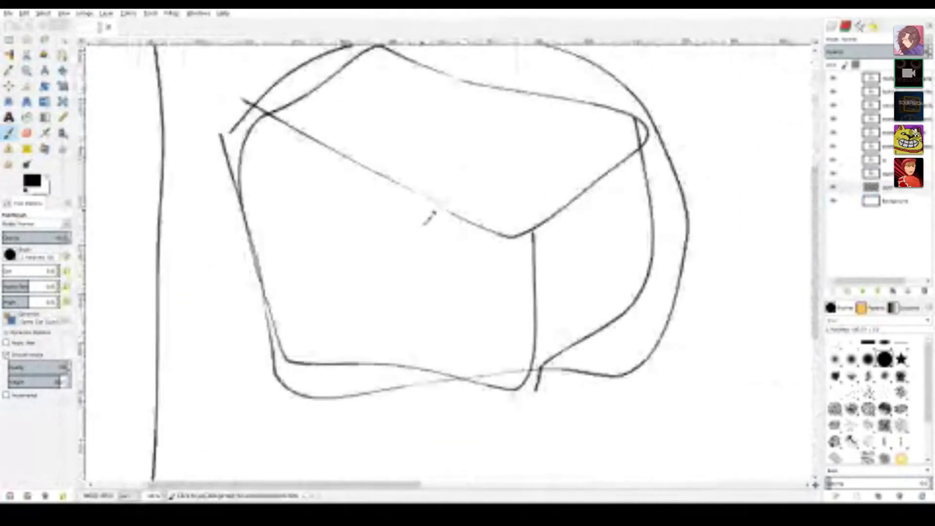
{"action": "scroll", "coordinate": [440, 208], "scroll_direction": "down", "scroll_amount": 4, "text": "ctrl"}
{"action": "scroll", "coordinate": [440, 285], "scroll_direction": "up", "scroll_amount": 3, "text": "ctrl"}
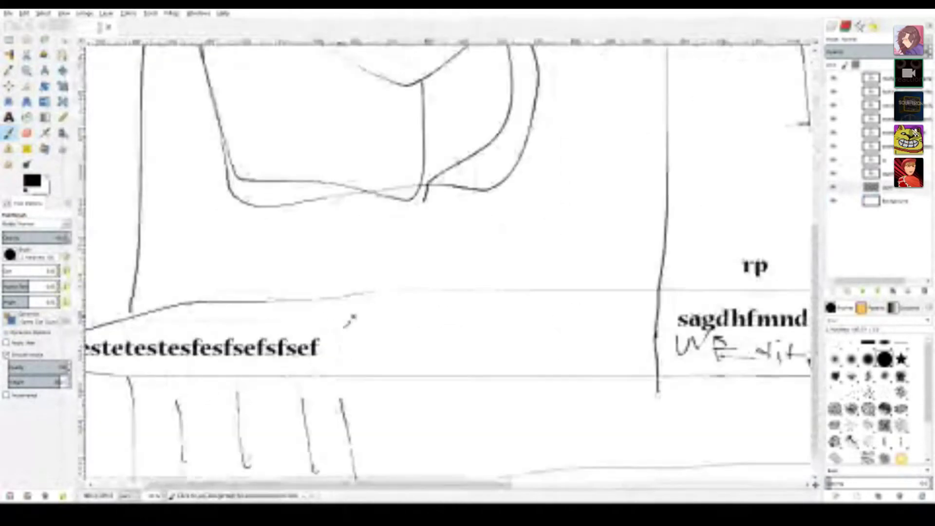
{"action": "scroll", "coordinate": [251, 323], "scroll_direction": "up", "scroll_amount": 2, "text": "ctrl"}
{"action": "key", "text": "t"}
{"action": "left_click", "coordinate": [208, 337]}
{"action": "left_click_drag", "start_coordinate": [399, 356], "coordinate": [405, 359]}
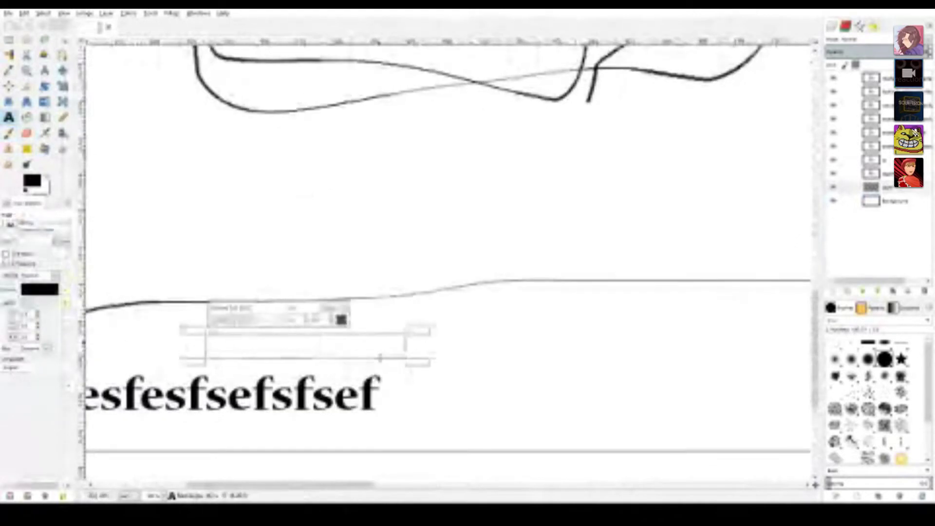
{"action": "type", "text": "editeog"}
{"action": "key", "text": "BackSpace"}
{"action": "key", "text": "BackSpace"}
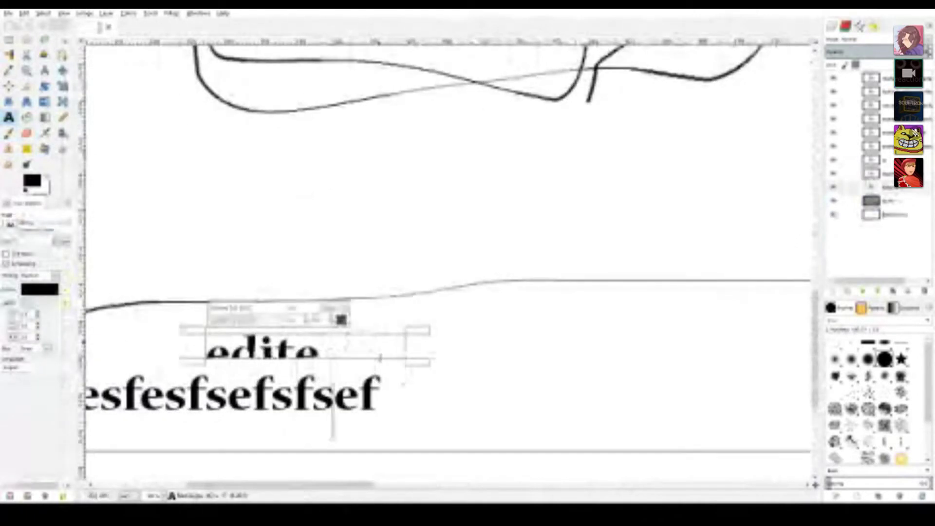
{"action": "type", "text": "mode"}
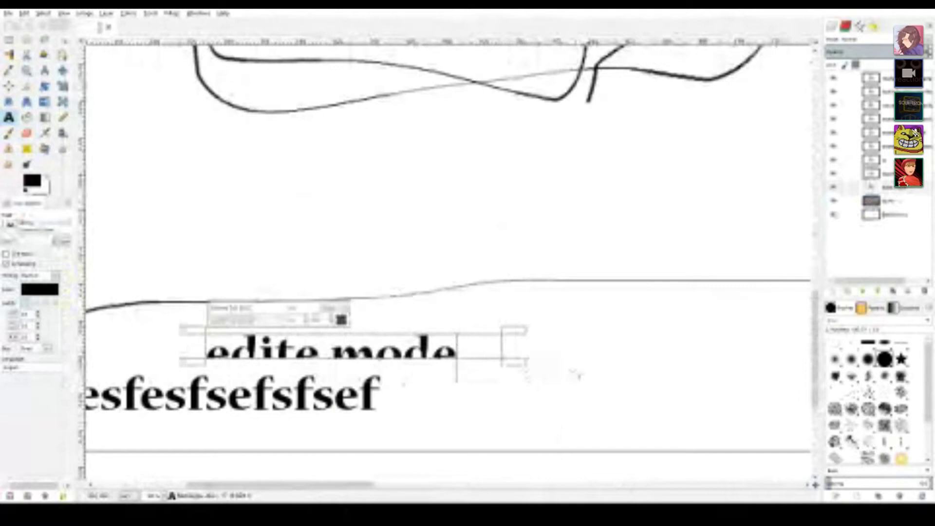
{"action": "key", "text": "Escape"}
Step: Mark the corners of the sketched box with small Paintbrush dots on the drawing layer
{"action": "key", "text": "p"}
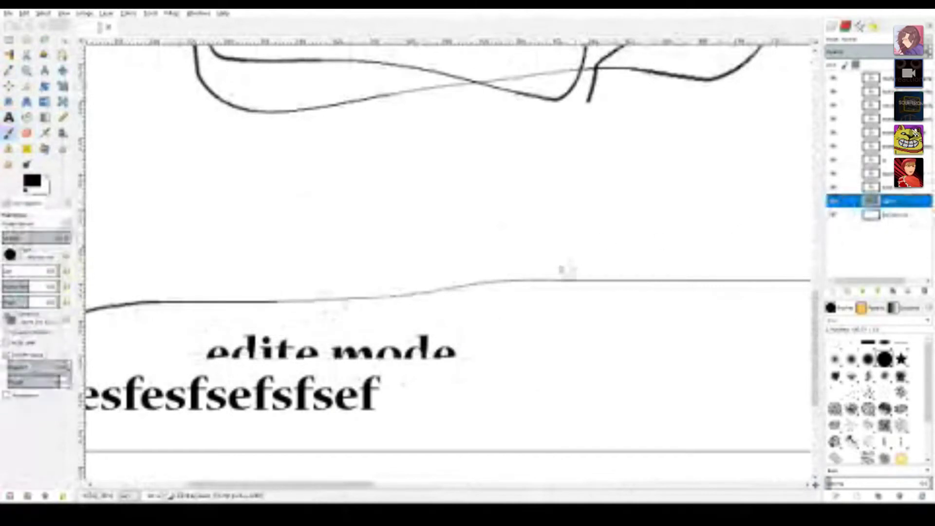
{"action": "scroll", "coordinate": [561, 229], "scroll_direction": "down", "scroll_amount": 2, "text": "ctrl"}
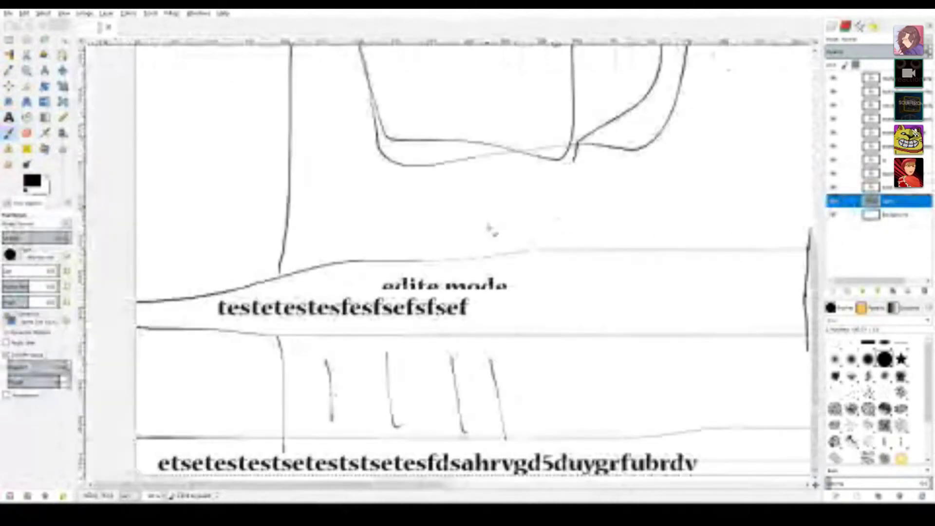
{"action": "middle_click_drag", "start_coordinate": [531, 238], "coordinate": [497, 308]}
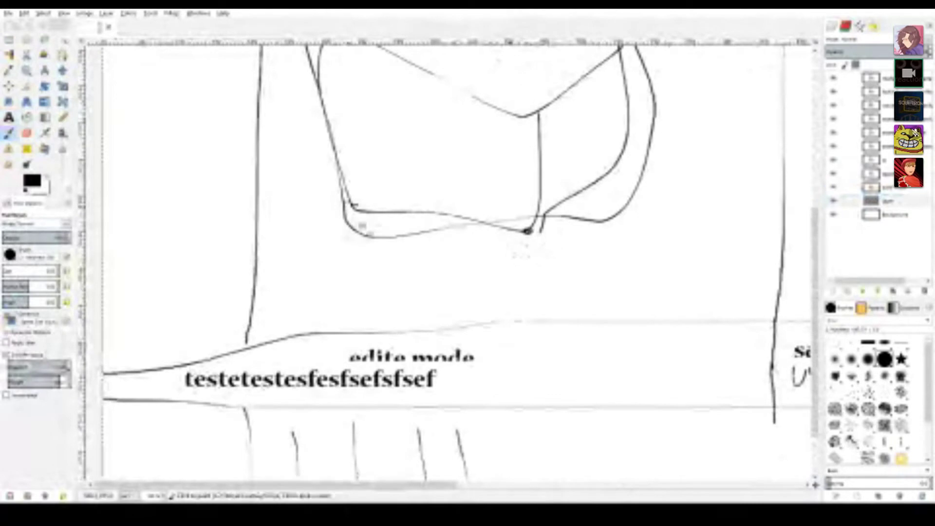
{"action": "scroll", "coordinate": [520, 253], "scroll_direction": "up", "scroll_amount": 2}
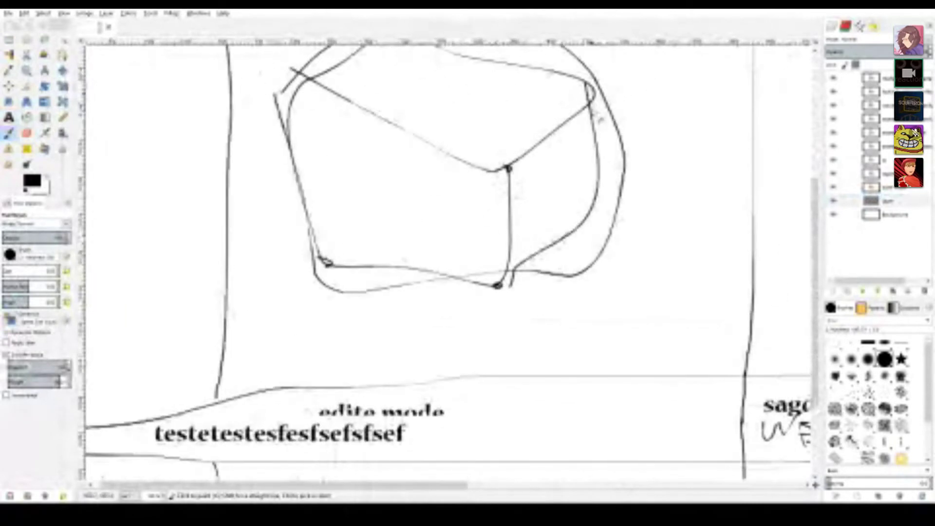
{"action": "scroll", "coordinate": [292, 100], "scroll_direction": "up", "scroll_amount": 3}
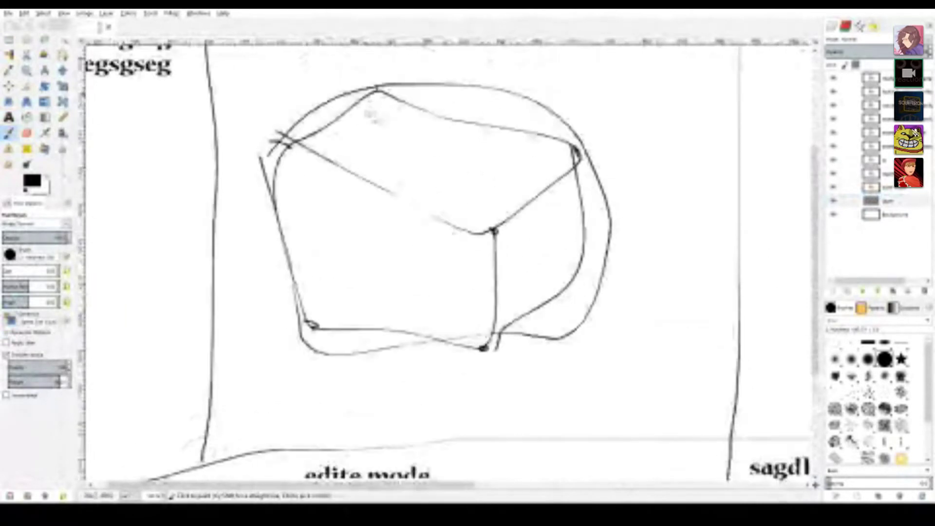
{"action": "scroll", "coordinate": [806, 462], "scroll_direction": "up", "scroll_amount": 3}
{"action": "scroll", "coordinate": [806, 461], "scroll_direction": "down", "scroll_amount": 2}
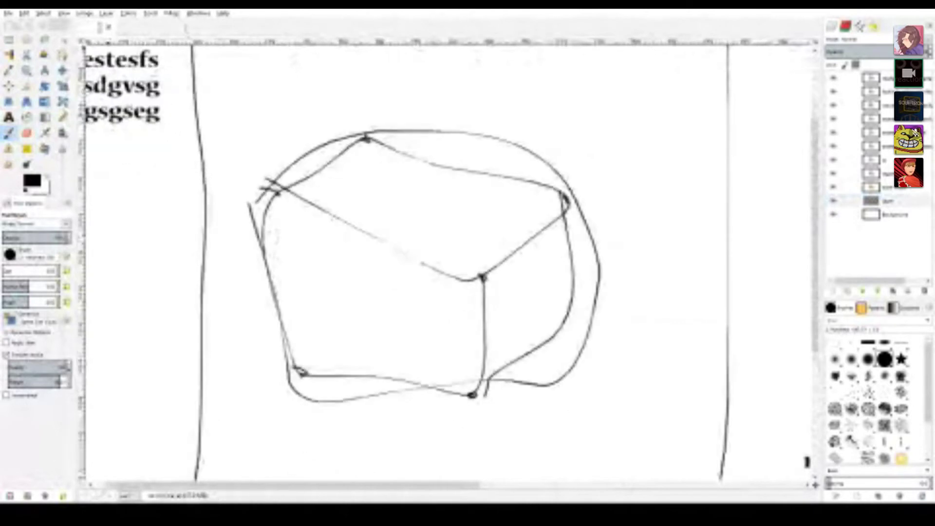
Step: Select a rectangle around the upper part of the box, distort its top edges upward, and clear the selection
{"action": "key", "text": "r"}
{"action": "mouse_move", "coordinate": [177, 58]}
{"action": "left_mouse_down"}
{"action": "mouse_move", "coordinate": [644, 313]}
{"action": "mouse_move", "coordinate": [598, 258]}
{"action": "left_mouse_up"}
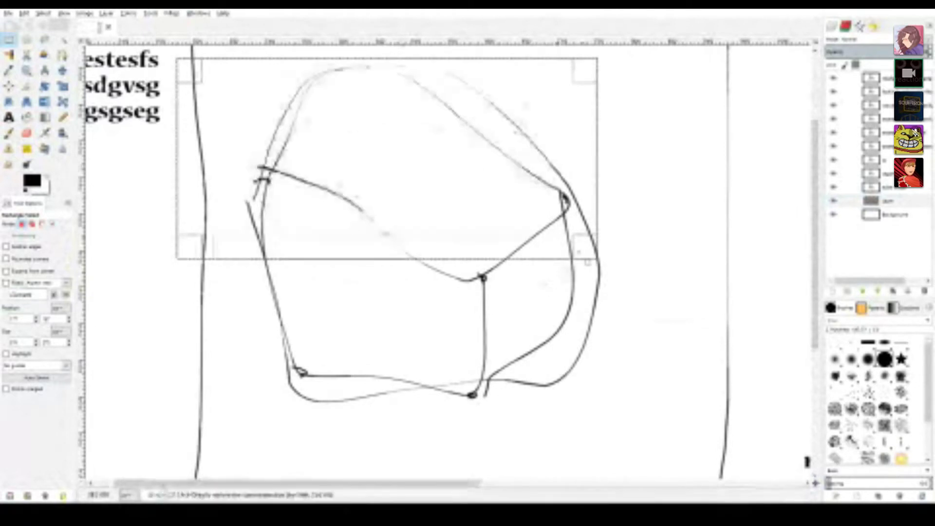
{"action": "middle_click_drag", "start_coordinate": [626, 227], "coordinate": [651, 273]}
{"action": "left_click", "coordinate": [673, 264]}
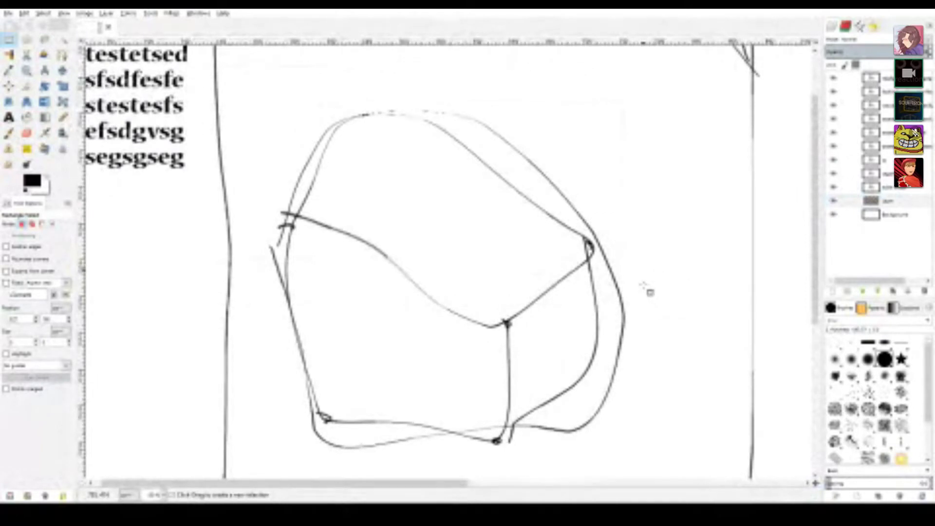
Step: Select a rectangle around the whole box, distort its right half into a swirl, and clear the selection
{"action": "scroll", "coordinate": [655, 332], "scroll_direction": "down", "scroll_amount": 4}
{"action": "scroll", "coordinate": [437, 140], "scroll_direction": "down", "scroll_amount": 1, "text": "ctrl"}
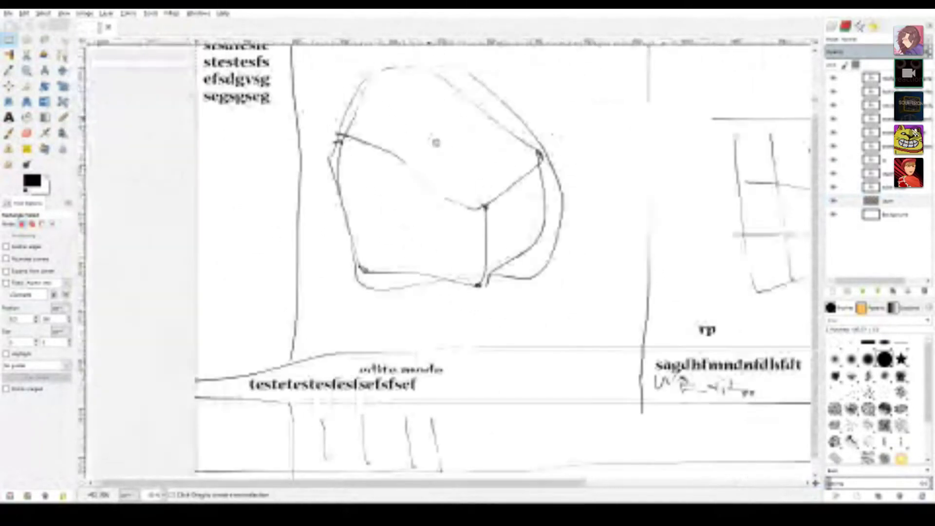
{"action": "mouse_move", "coordinate": [316, 56]}
{"action": "left_mouse_down"}
{"action": "mouse_move", "coordinate": [626, 282]}
{"action": "mouse_move", "coordinate": [599, 326]}
{"action": "left_mouse_up"}
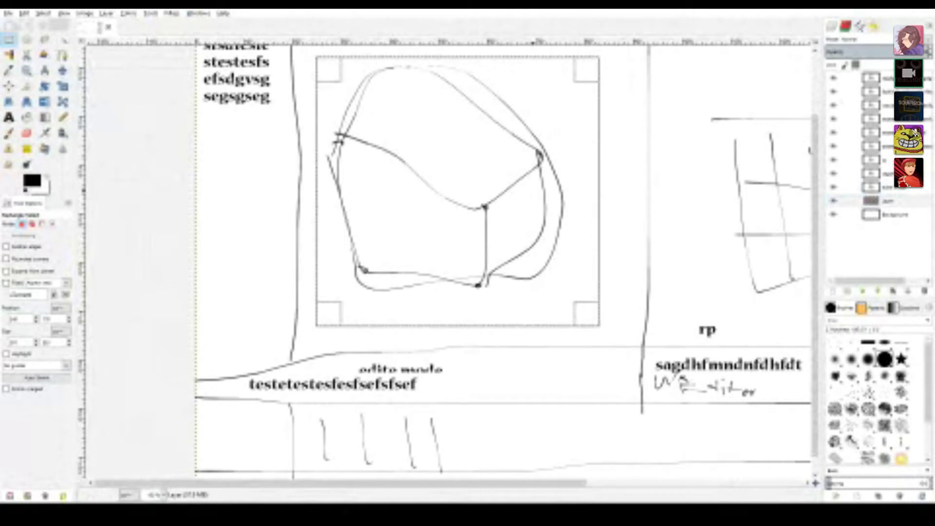
{"action": "left_click", "coordinate": [565, 385]}
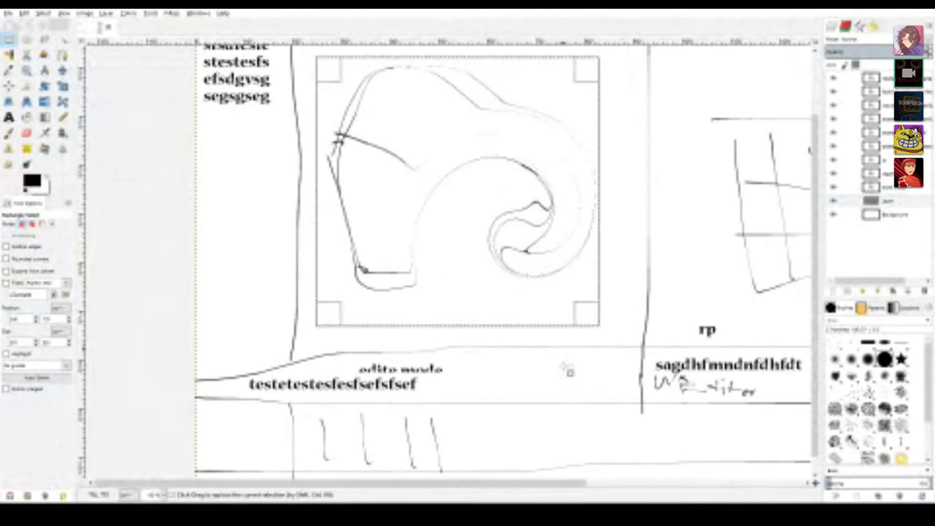
{"action": "left_click", "coordinate": [632, 281]}
Step: Reselect the distorted box and scale it down into a narrow, flat horizontal strip
{"action": "mouse_move", "coordinate": [314, 52]}
{"action": "left_mouse_down"}
{"action": "mouse_move", "coordinate": [617, 307]}
{"action": "mouse_move", "coordinate": [620, 327]}
{"action": "mouse_move", "coordinate": [624, 313]}
{"action": "left_mouse_up"}
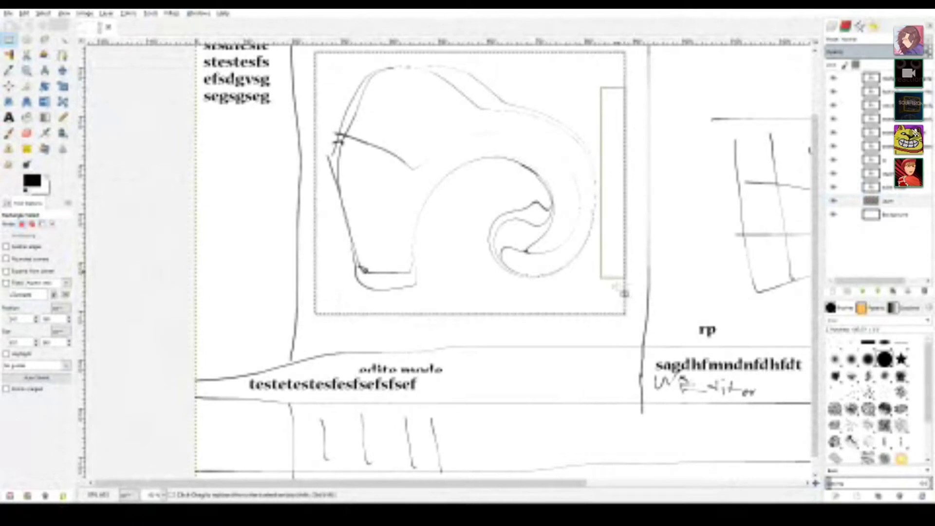
{"action": "key", "text": "shift+t"}
{"action": "left_click", "coordinate": [369, 161]}
{"action": "left_click_drag", "start_coordinate": [320, 81], "coordinate": [452, 189]}
{"action": "left_click_drag", "start_coordinate": [628, 310], "coordinate": [502, 207]}
{"action": "left_click_drag", "start_coordinate": [557, 268], "coordinate": [572, 270]}
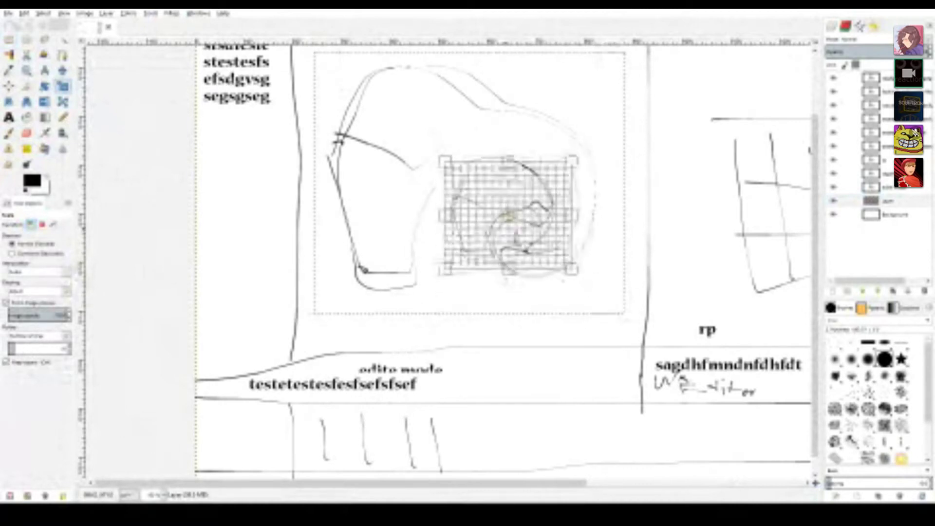
{"action": "left_click_drag", "start_coordinate": [508, 163], "coordinate": [518, 243]}
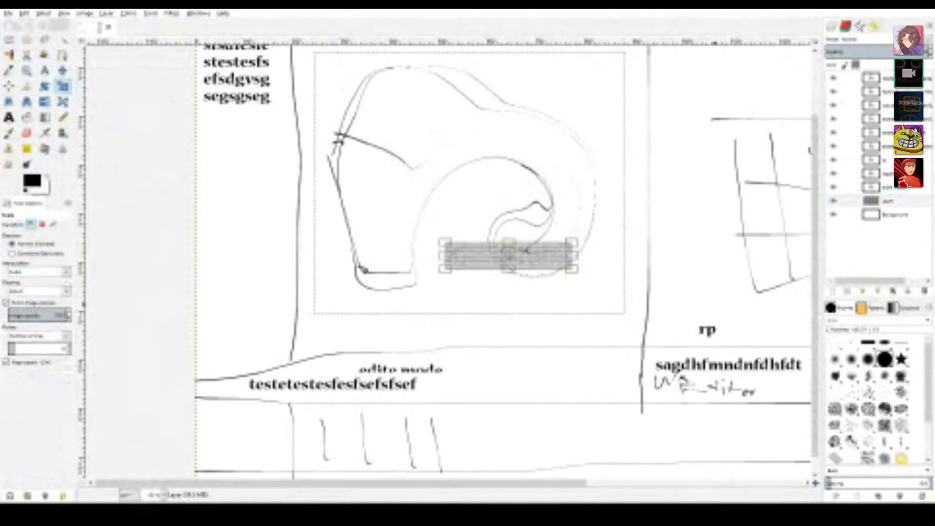
{"action": "left_click", "coordinate": [763, 407]}
{"action": "scroll", "coordinate": [553, 283], "scroll_direction": "up", "scroll_amount": 3, "text": "ctrl"}
{"action": "key", "text": "r"}
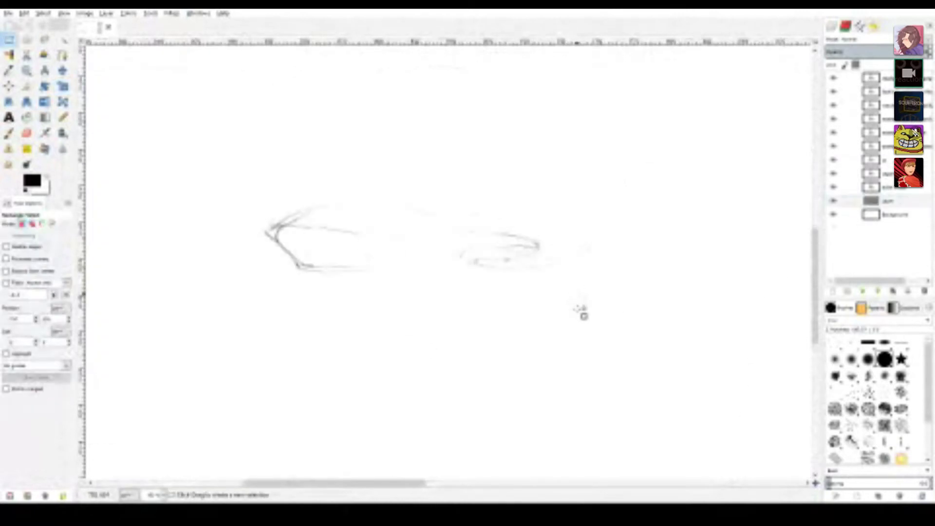
Step: Make a small elliptical selection above the lower text block in the far-right panel and fill it with black
{"action": "scroll", "coordinate": [580, 321], "scroll_direction": "down", "scroll_amount": 4, "text": "ctrl"}
{"action": "mouse_move", "coordinate": [620, 344]}
{"action": "middle_mouse_down"}
{"action": "mouse_move", "coordinate": [473, 320]}
{"action": "mouse_move", "coordinate": [386, 353]}
{"action": "mouse_move", "coordinate": [250, 338]}
{"action": "mouse_move", "coordinate": [165, 292]}
{"action": "middle_mouse_up"}
{"action": "middle_click_drag", "start_coordinate": [595, 293], "coordinate": [573, 267]}
{"action": "scroll", "coordinate": [444, 204], "scroll_direction": "up", "scroll_amount": 3, "text": "ctrl"}
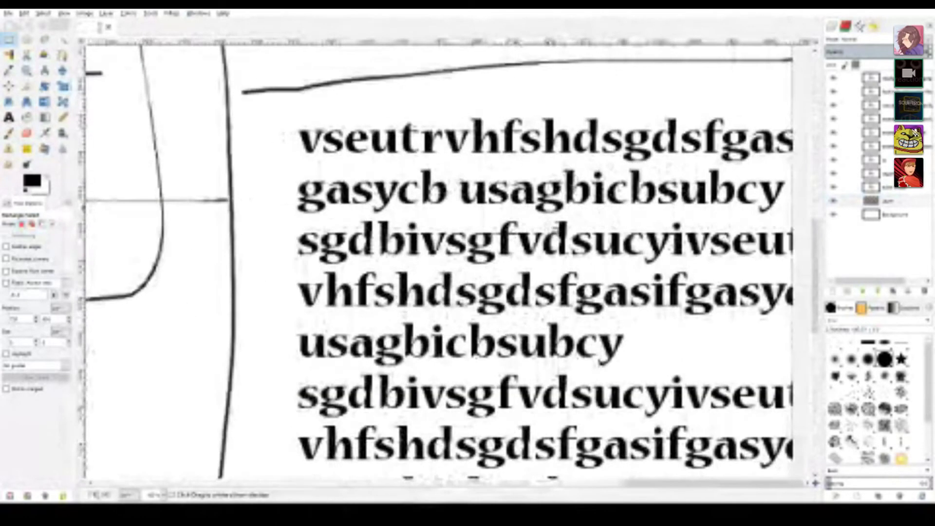
{"action": "scroll", "coordinate": [569, 255], "scroll_direction": "down", "scroll_amount": 2, "text": "ctrl"}
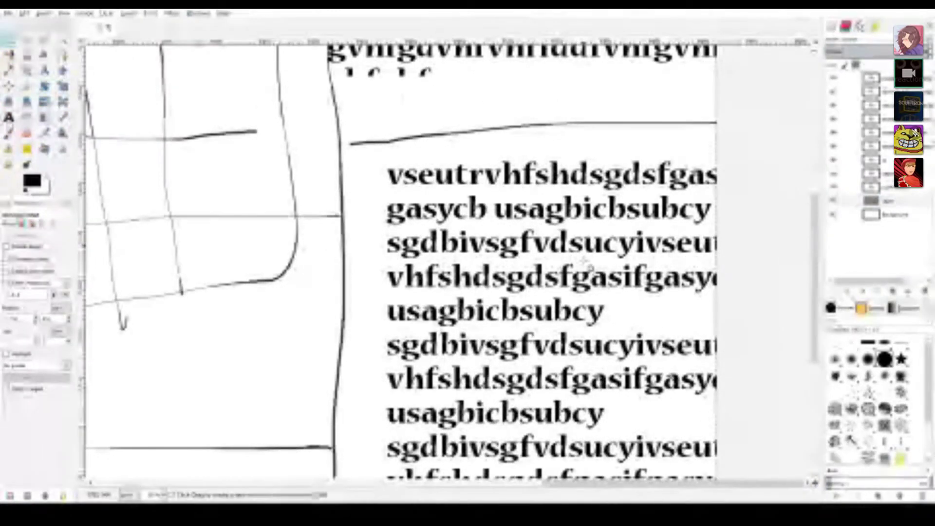
{"action": "scroll", "coordinate": [591, 266], "scroll_direction": "up", "scroll_amount": 3, "text": "ctrl"}
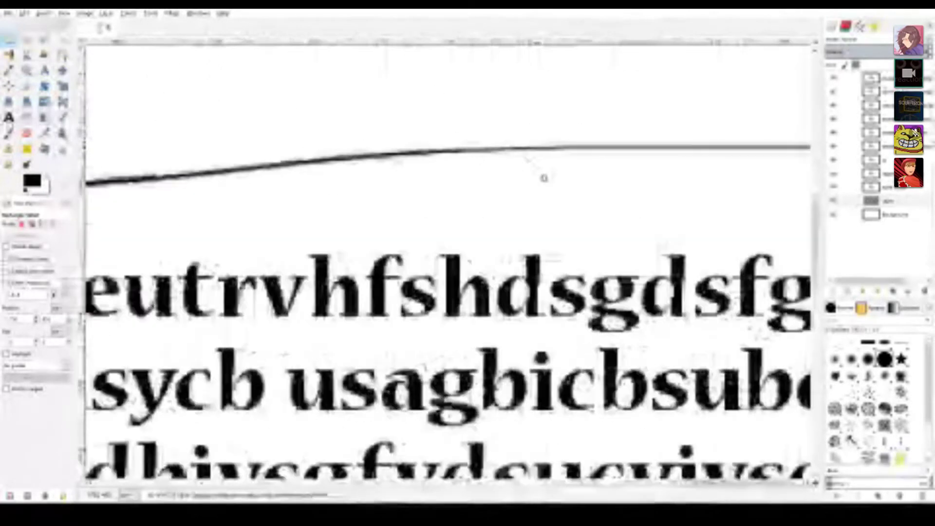
{"action": "scroll", "coordinate": [529, 157], "scroll_direction": "up", "scroll_amount": 1, "text": "ctrl"}
{"action": "key", "text": "e"}
{"action": "left_click_drag", "start_coordinate": [447, 171], "coordinate": [623, 286]}
{"action": "key", "text": "shift+b"}
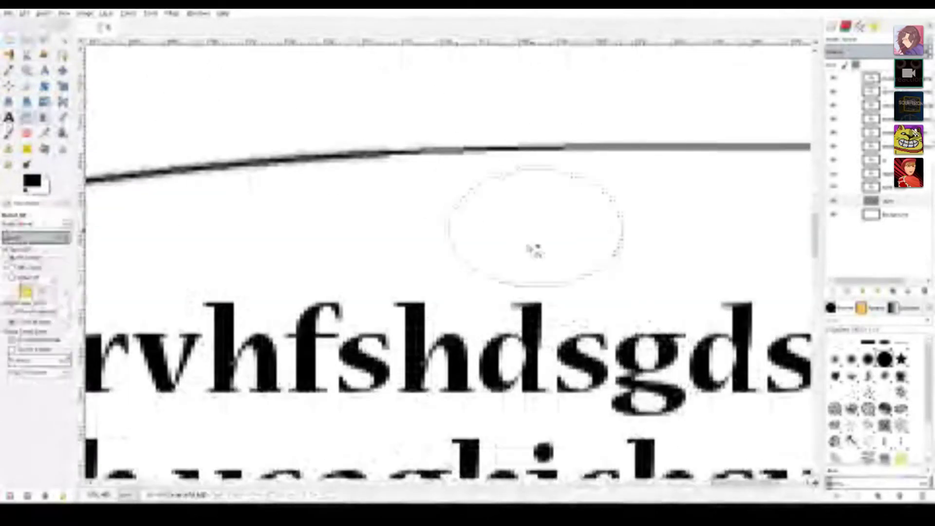
{"action": "left_click", "coordinate": [531, 246]}
{"action": "key", "text": "e"}
Step: Erase thin crossing lines through the black ellipse to suggest a sphere icon
{"action": "key", "text": "p"}
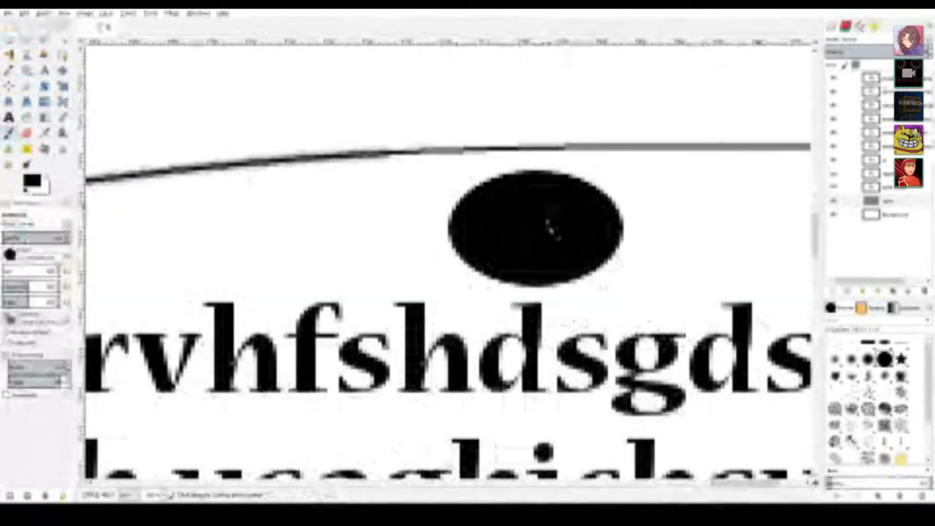
{"action": "key", "text": "shift+e"}
{"action": "mouse_move", "coordinate": [545, 191]}
{"action": "left_mouse_down"}
{"action": "mouse_move", "coordinate": [544, 237]}
{"action": "mouse_move", "coordinate": [609, 225]}
{"action": "mouse_move", "coordinate": [531, 219]}
{"action": "mouse_move", "coordinate": [518, 287]}
{"action": "left_mouse_up"}
{"action": "mouse_move", "coordinate": [534, 238]}
{"action": "left_mouse_down"}
{"action": "mouse_move", "coordinate": [448, 240]}
{"action": "mouse_move", "coordinate": [516, 266]}
{"action": "mouse_move", "coordinate": [526, 192]}
{"action": "mouse_move", "coordinate": [538, 234]}
{"action": "mouse_move", "coordinate": [522, 290]}
{"action": "mouse_move", "coordinate": [599, 246]}
{"action": "mouse_move", "coordinate": [567, 277]}
{"action": "left_mouse_up"}
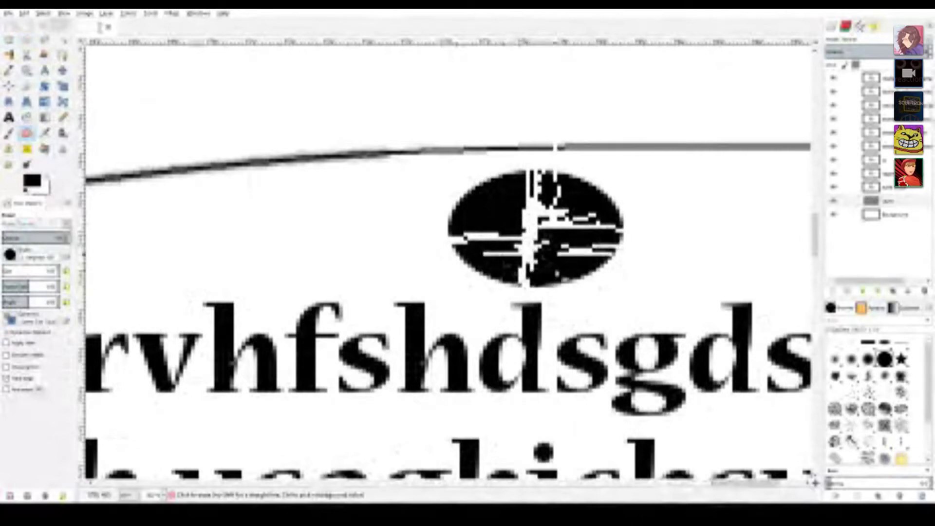
Step: Replace the opening placeholder words of the text block beneath the ellipse with "materials"
{"action": "middle_click_drag", "start_coordinate": [626, 249], "coordinate": [610, 196]}
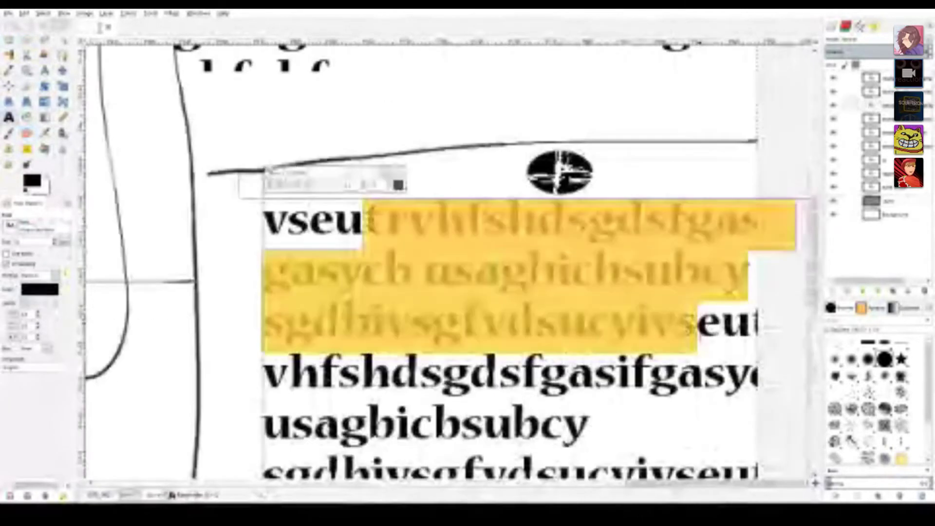
{"action": "left_click", "coordinate": [565, 265]}
{"action": "key", "text": "ctrl+shift+Home"}
{"action": "type", "text": "materu"}
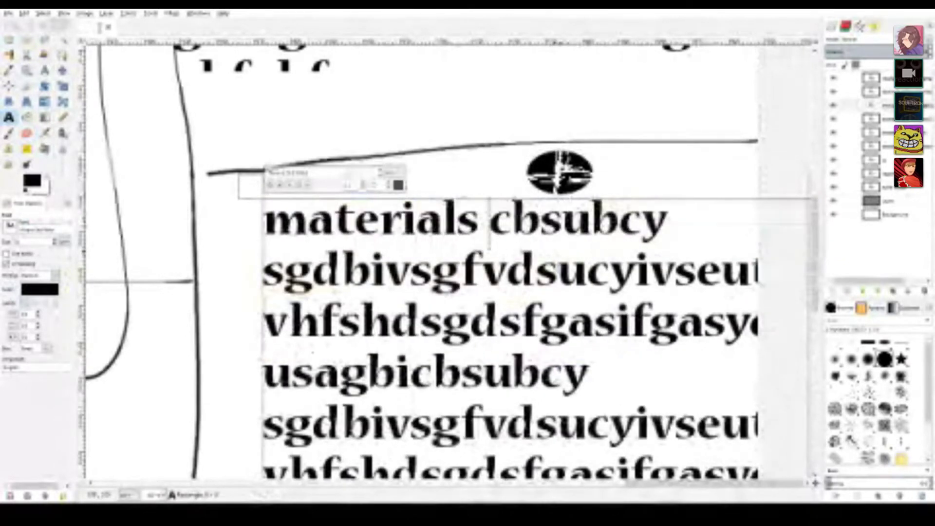
Step: Activate the drawing layer and make a rectangular selection over the text lines just below "materials cbsubcy"
{"action": "left_click", "coordinate": [905, 217]}
{"action": "middle_click_drag", "start_coordinate": [463, 389], "coordinate": [477, 256]}
{"action": "key", "text": "r"}
{"action": "scroll", "coordinate": [530, 224], "scroll_direction": "down", "scroll_amount": 2, "text": "ctrl"}
{"action": "scroll", "coordinate": [499, 249], "scroll_direction": "up", "scroll_amount": 2, "text": "ctrl"}
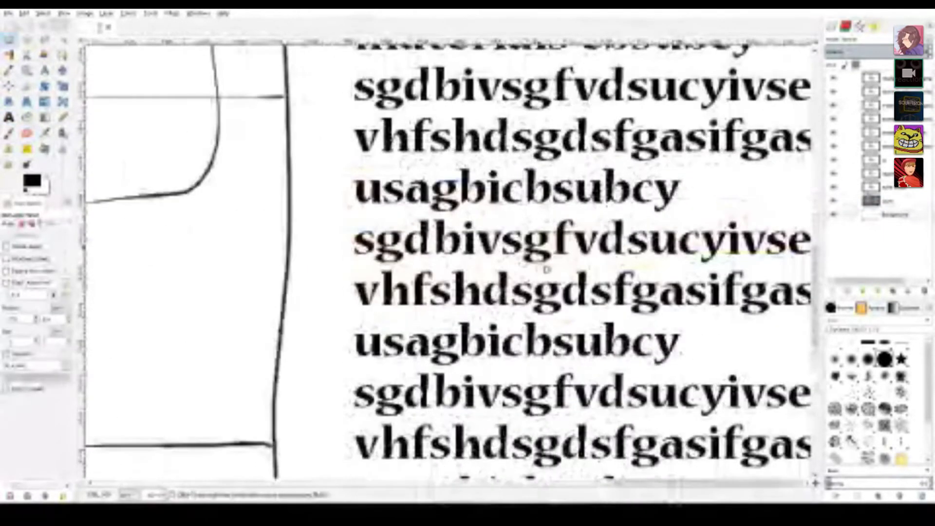
{"action": "scroll", "coordinate": [546, 204], "scroll_direction": "down", "scroll_amount": 2, "text": "ctrl"}
{"action": "left_click", "coordinate": [894, 189]}
{"action": "scroll", "coordinate": [487, 158], "scroll_direction": "up", "scroll_amount": 2, "text": "ctrl"}
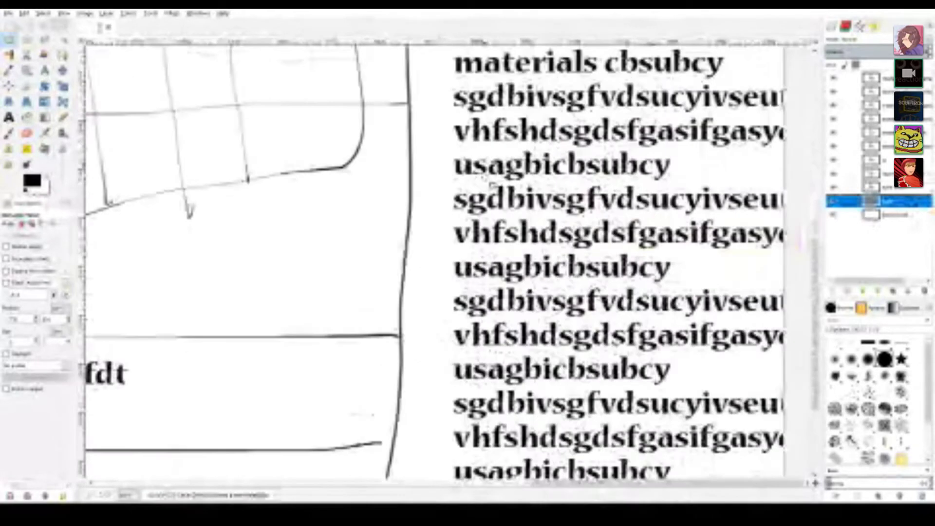
{"action": "middle_click_drag", "start_coordinate": [566, 145], "coordinate": [388, 253]}
{"action": "left_click_drag", "start_coordinate": [264, 150], "coordinate": [679, 324]}
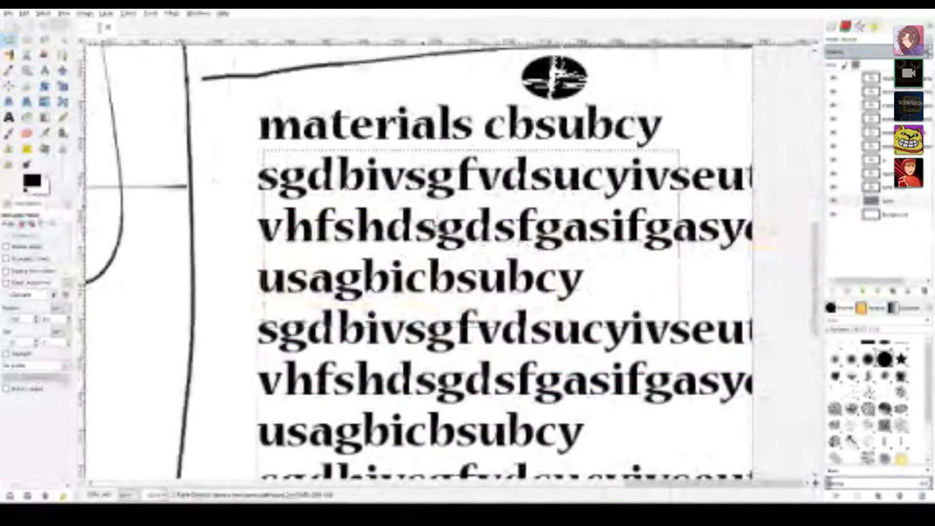
{"action": "left_click_drag", "start_coordinate": [278, 183], "coordinate": [250, 180]}
{"action": "mouse_move", "coordinate": [243, 195]}
{"action": "middle_mouse_down"}
{"action": "mouse_move", "coordinate": [277, 196]}
{"action": "mouse_move", "coordinate": [739, 326]}
{"action": "middle_mouse_up"}
{"action": "middle_click_drag", "start_coordinate": [306, 232], "coordinate": [612, 310]}
{"action": "scroll", "coordinate": [611, 309], "scroll_direction": "down", "scroll_amount": 4, "text": "ctrl"}
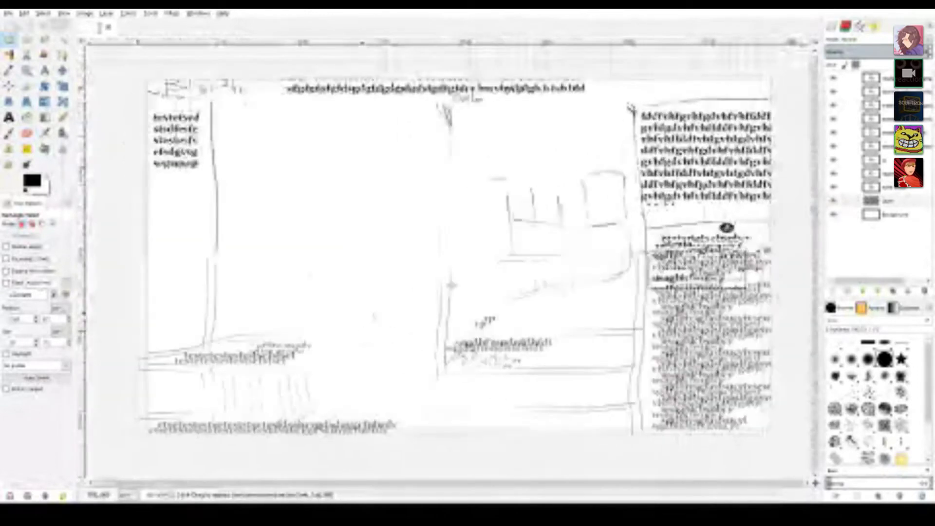
Step: Examine the flattened box, the panel with the materials text, and the handwritten "cycles" label under the top text
{"action": "scroll", "coordinate": [374, 310], "scroll_direction": "up", "scroll_amount": 3, "text": "ctrl"}
{"action": "middle_click_drag", "start_coordinate": [374, 302], "coordinate": [559, 240]}
{"action": "scroll", "coordinate": [581, 194], "scroll_direction": "up", "scroll_amount": 2, "text": "ctrl"}
{"action": "middle_click_drag", "start_coordinate": [629, 216], "coordinate": [587, 301]}
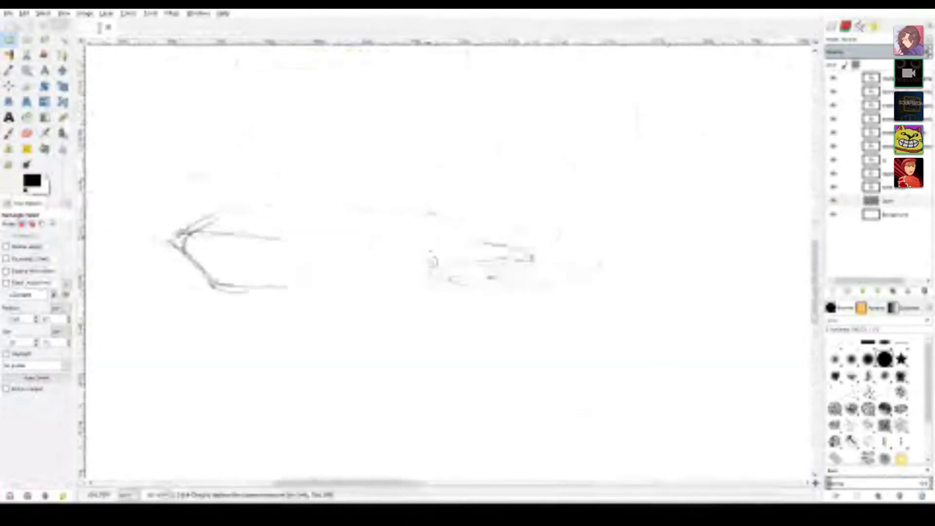
{"action": "scroll", "coordinate": [530, 301], "scroll_direction": "down", "scroll_amount": 3, "text": "ctrl"}
{"action": "middle_click_drag", "start_coordinate": [803, 365], "coordinate": [498, 258]}
{"action": "middle_click_drag", "start_coordinate": [730, 354], "coordinate": [361, 288]}
{"action": "scroll", "coordinate": [476, 255], "scroll_direction": "up", "scroll_amount": 2, "text": "ctrl"}
{"action": "middle_click_drag", "start_coordinate": [572, 297], "coordinate": [506, 285]}
{"action": "left_click_drag", "start_coordinate": [341, 189], "coordinate": [764, 277]}
{"action": "middle_click_drag", "start_coordinate": [633, 229], "coordinate": [745, 285]}
{"action": "scroll", "coordinate": [682, 272], "scroll_direction": "down", "scroll_amount": 6, "text": "ctrl"}
{"action": "scroll", "coordinate": [487, 219], "scroll_direction": "up", "scroll_amount": 1, "text": "ctrl"}
{"action": "scroll", "coordinate": [403, 191], "scroll_direction": "up", "scroll_amount": 8, "text": "ctrl"}
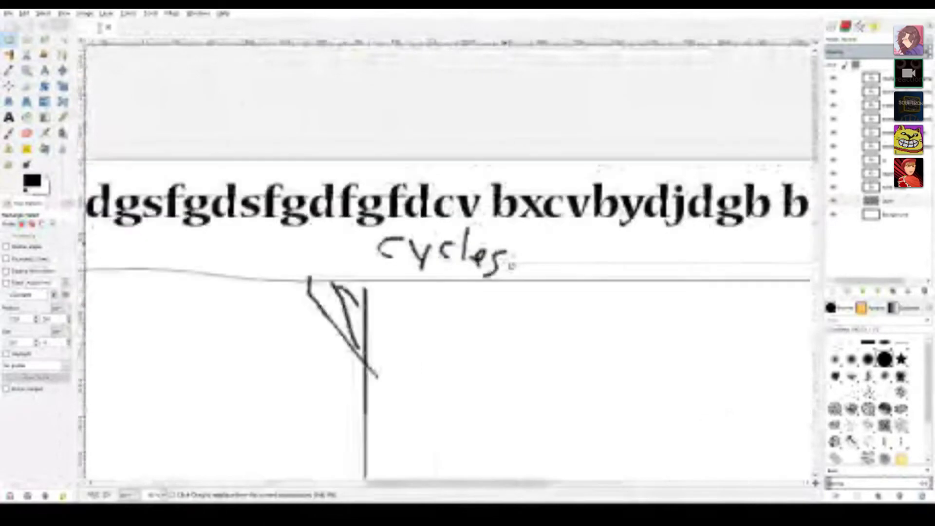
Step: Make a wide elliptical selection over the lower text lines of the materials panel and fill it with black
{"action": "scroll", "coordinate": [524, 299], "scroll_direction": "down", "scroll_amount": 5, "text": "ctrl"}
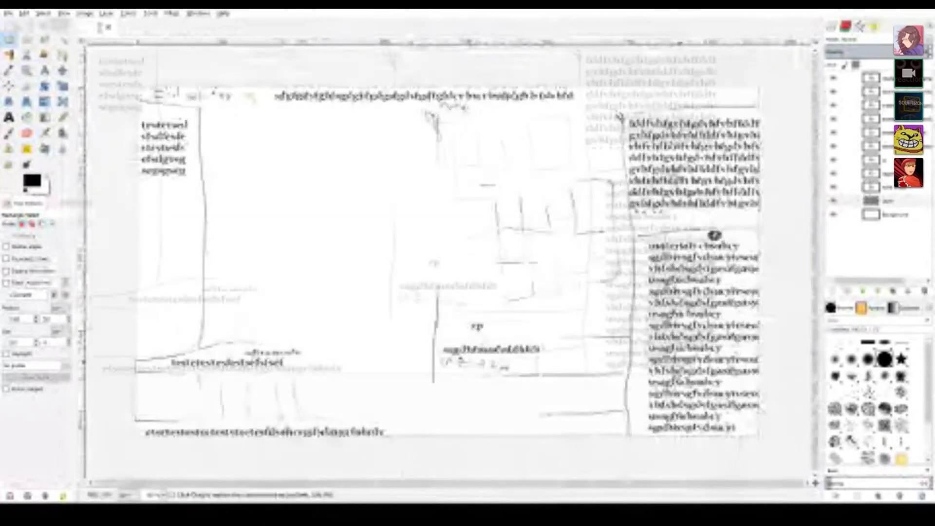
{"action": "scroll", "coordinate": [644, 404], "scroll_direction": "up", "scroll_amount": 4, "text": "ctrl"}
{"action": "scroll", "coordinate": [644, 405], "scroll_direction": "up", "scroll_amount": 3, "text": "ctrl"}
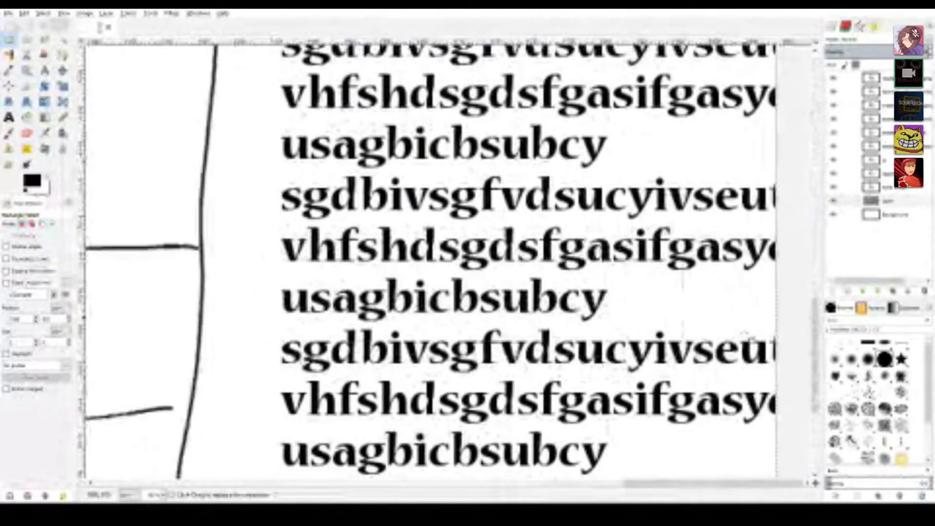
{"action": "key", "text": "e"}
{"action": "mouse_move", "coordinate": [304, 124]}
{"action": "left_mouse_down"}
{"action": "mouse_move", "coordinate": [370, 139]}
{"action": "mouse_move", "coordinate": [691, 343]}
{"action": "left_mouse_up"}
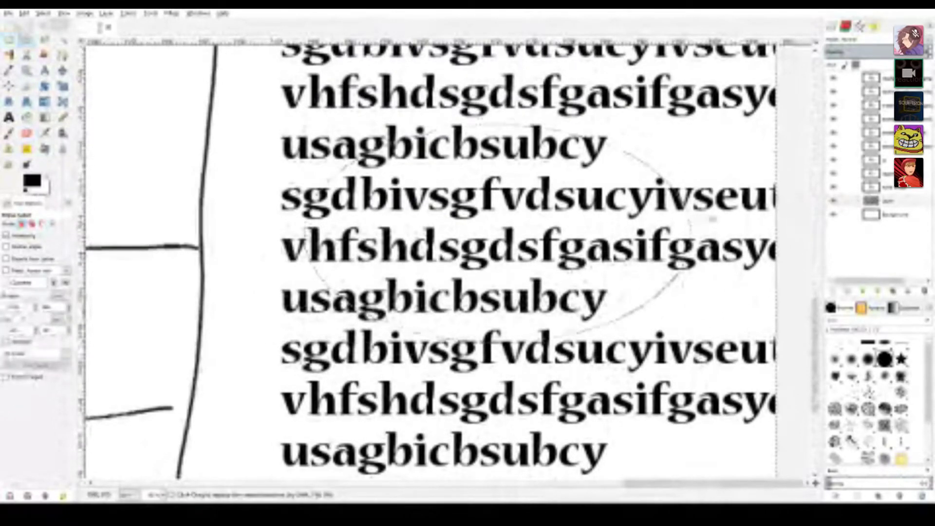
{"action": "key", "text": "shift+b"}
{"action": "left_click", "coordinate": [502, 210]}
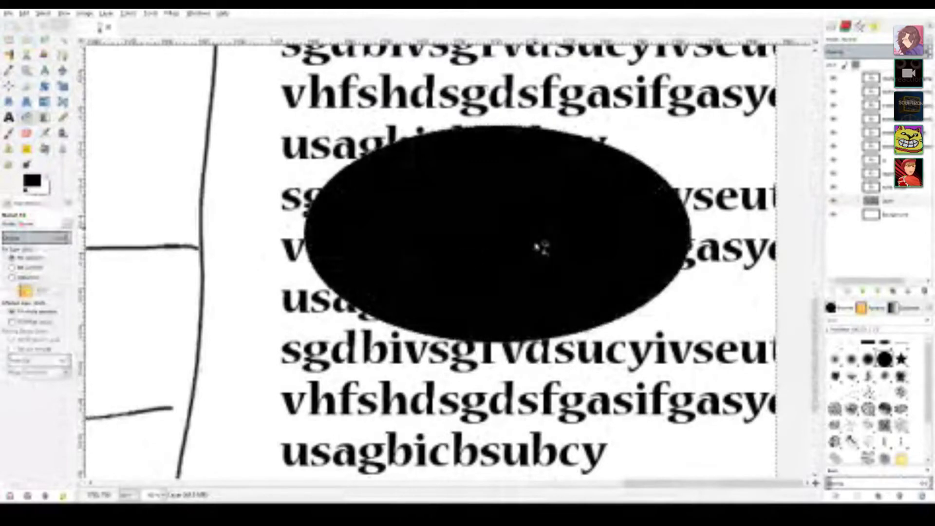
Step: Apply a white-to-black gradient diagonally across the selected ellipse to shade it like a material preview sphere
{"action": "key", "text": "g"}
{"action": "key", "text": "x"}
{"action": "left_click_drag", "start_coordinate": [417, 192], "coordinate": [557, 278]}
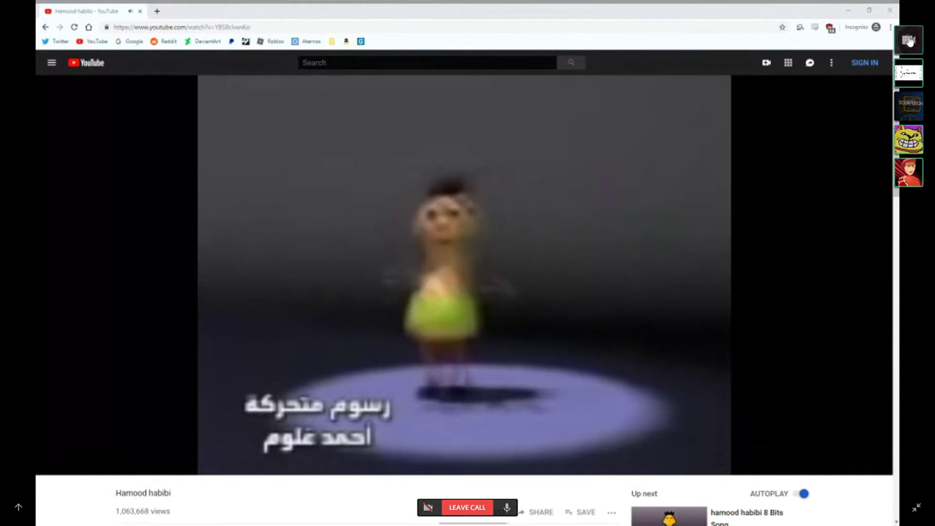
Step: Switch the call view from the shared YouTube video back to the drawing stream
{"action": "left_click", "coordinate": [909, 40]}
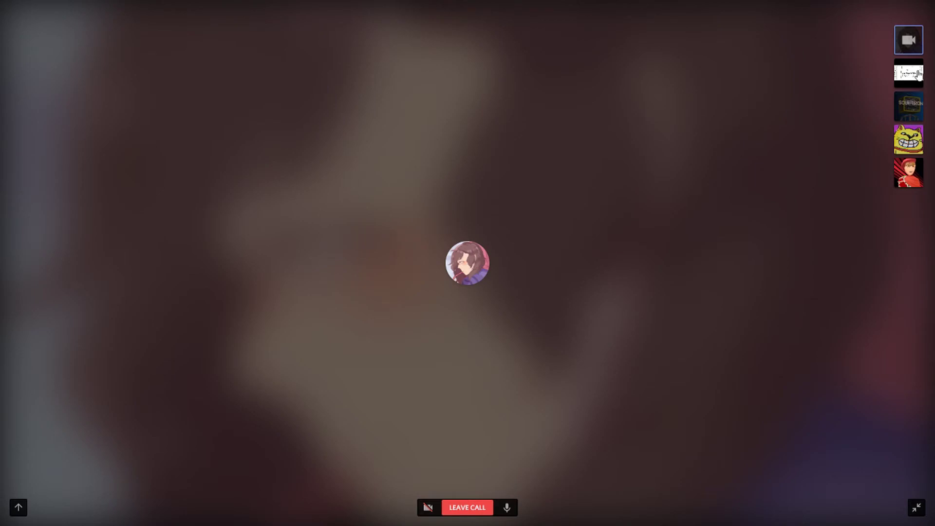
{"action": "left_click", "coordinate": [911, 76]}
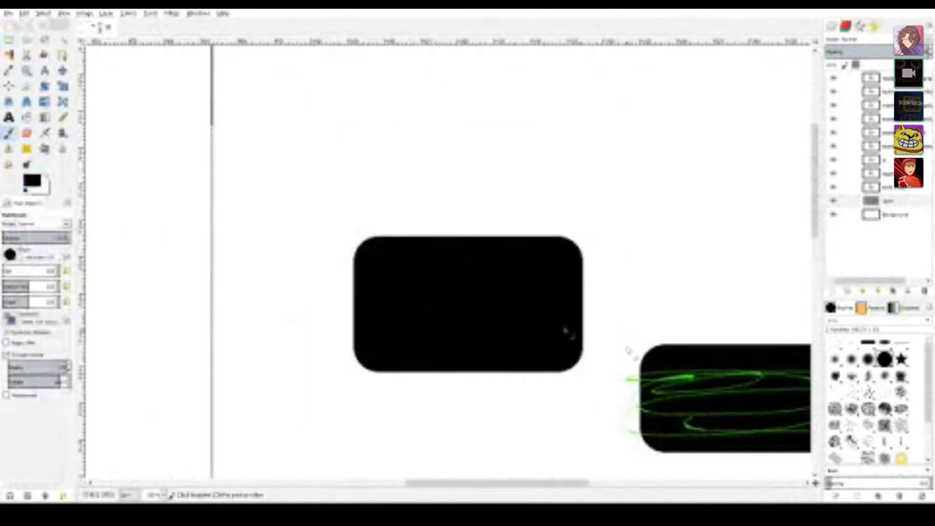
Step: Draw a black diagonal connector line from the upper rounded black box to the green-scribbled box
{"action": "middle_click_drag", "start_coordinate": [608, 303], "coordinate": [569, 303]}
{"action": "scroll", "coordinate": [488, 259], "scroll_direction": "up", "scroll_amount": 3, "text": "ctrl"}
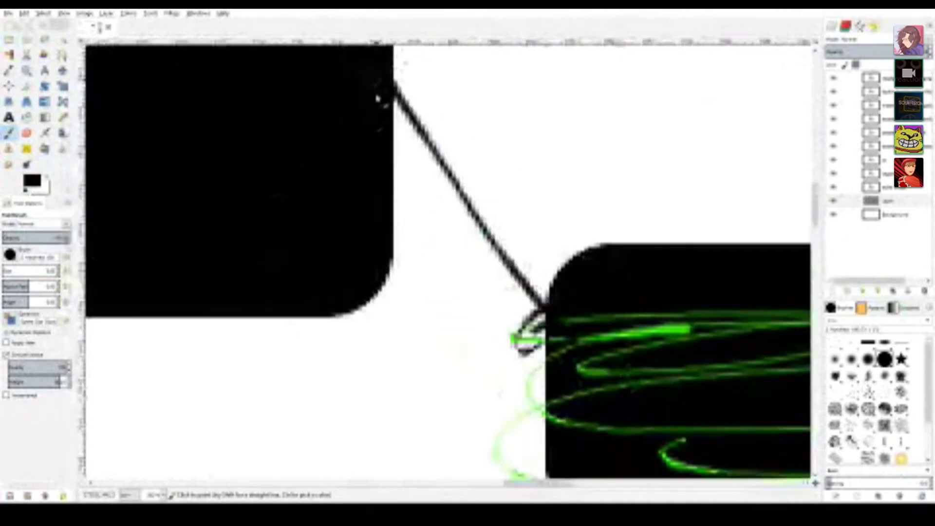
{"action": "middle_click_drag", "start_coordinate": [378, 98], "coordinate": [496, 255]}
{"action": "scroll", "coordinate": [497, 270], "scroll_direction": "down", "scroll_amount": 1, "text": "ctrl"}
{"action": "middle_click_drag", "start_coordinate": [499, 307], "coordinate": [538, 291]}
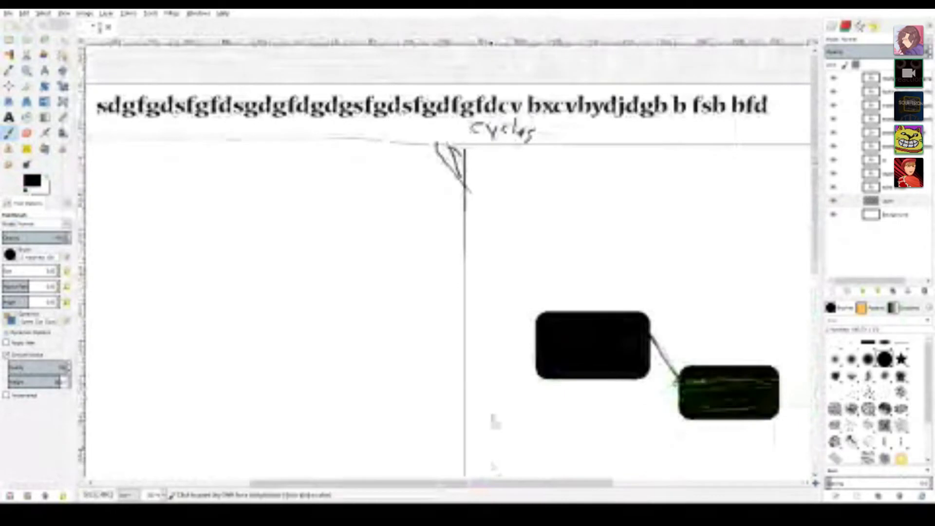
Step: Handwrite "Add" in black just after the "sagdhfmndnfdhfdt" text in the node editor's footer
{"action": "middle_click_drag", "start_coordinate": [492, 431], "coordinate": [430, 56]}
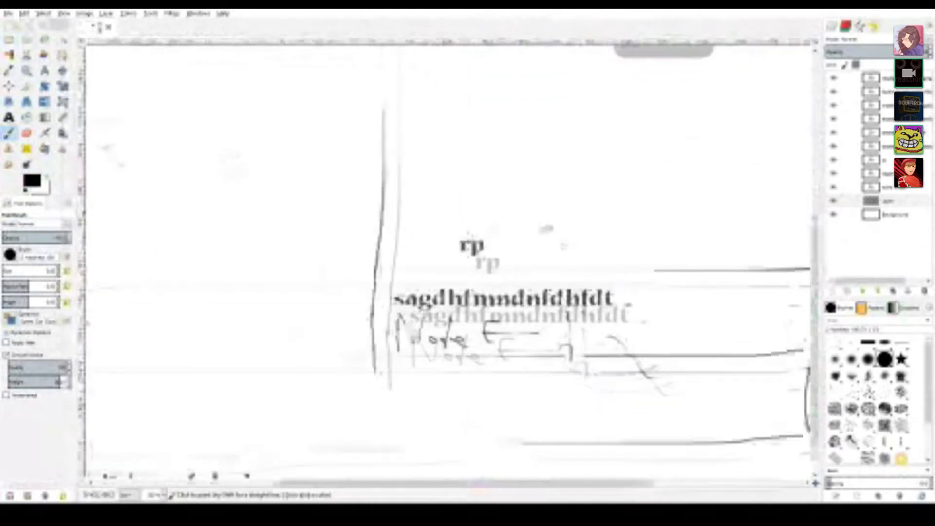
{"action": "scroll", "coordinate": [633, 296], "scroll_direction": "up", "scroll_amount": 3, "text": "ctrl"}
{"action": "middle_click_drag", "start_coordinate": [600, 294], "coordinate": [367, 318]}
{"action": "left_click_drag", "start_coordinate": [456, 319], "coordinate": [414, 381]}
{"action": "left_click_drag", "start_coordinate": [431, 347], "coordinate": [463, 340]}
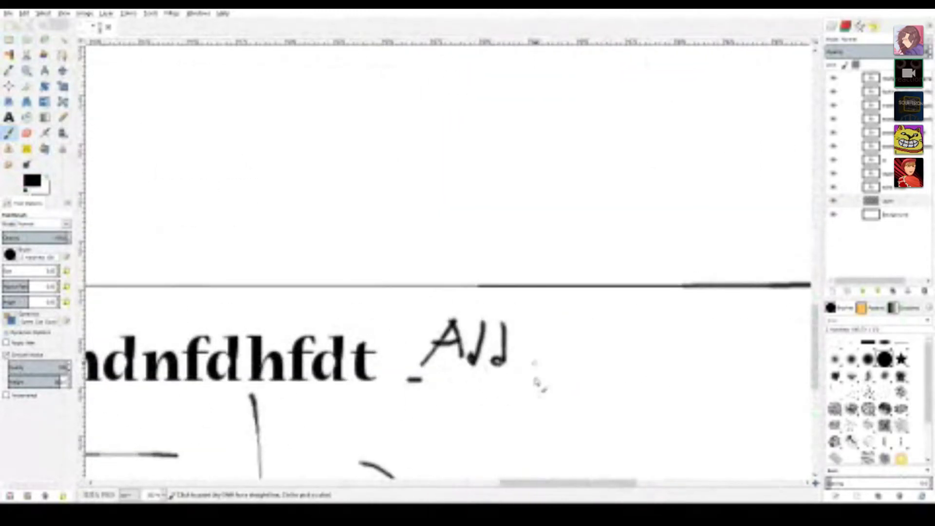
Step: Draw a tall rounded menu box with handwritten entries above "Add", and attach an empty rounded submenu box to its side
{"action": "scroll", "coordinate": [485, 305], "scroll_direction": "up", "scroll_amount": 3}
{"action": "mouse_move", "coordinate": [418, 412]}
{"action": "left_mouse_down"}
{"action": "mouse_move", "coordinate": [424, 87]}
{"action": "mouse_move", "coordinate": [576, 243]}
{"action": "mouse_move", "coordinate": [409, 407]}
{"action": "left_mouse_up"}
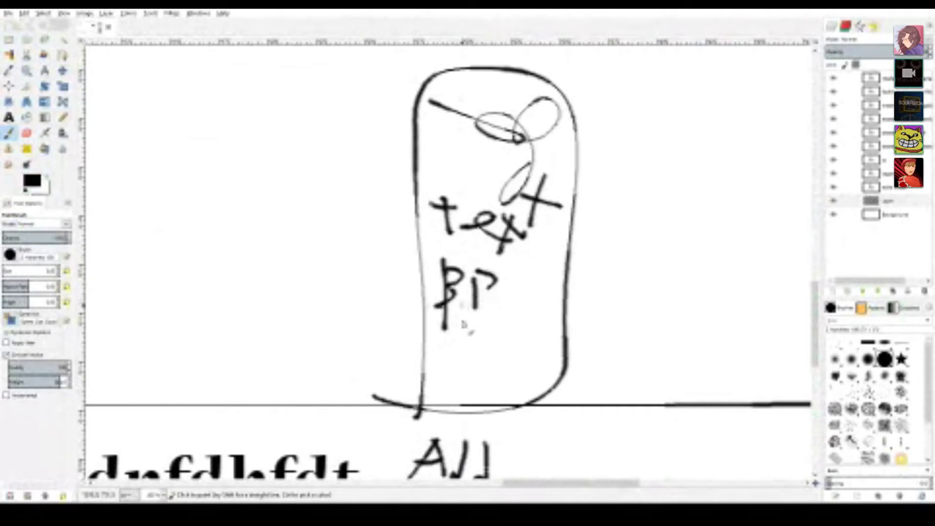
{"action": "mouse_move", "coordinate": [597, 326]}
{"action": "middle_mouse_down"}
{"action": "mouse_move", "coordinate": [466, 344]}
{"action": "mouse_move", "coordinate": [420, 292]}
{"action": "middle_mouse_up"}
{"action": "mouse_move", "coordinate": [371, 308]}
{"action": "left_mouse_down"}
{"action": "mouse_move", "coordinate": [626, 285]}
{"action": "mouse_move", "coordinate": [516, 141]}
{"action": "left_mouse_up"}
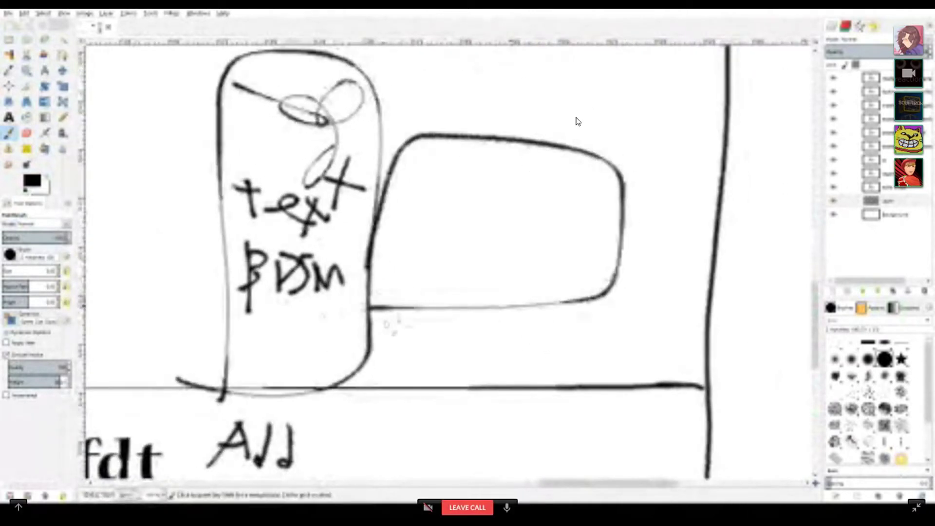
{"action": "middle_click_drag", "start_coordinate": [456, 301], "coordinate": [449, 301]}
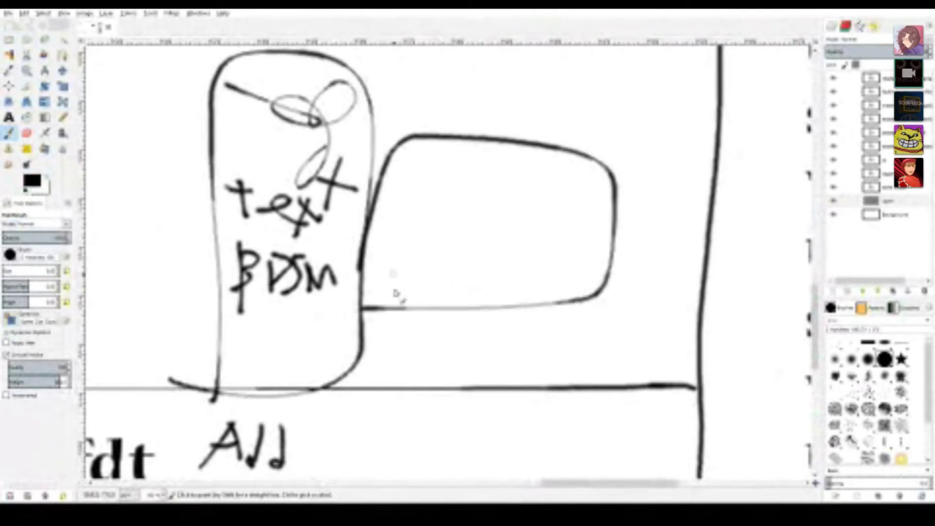
{"action": "scroll", "coordinate": [416, 273], "scroll_direction": "up", "scroll_amount": 2, "text": "ctrl"}
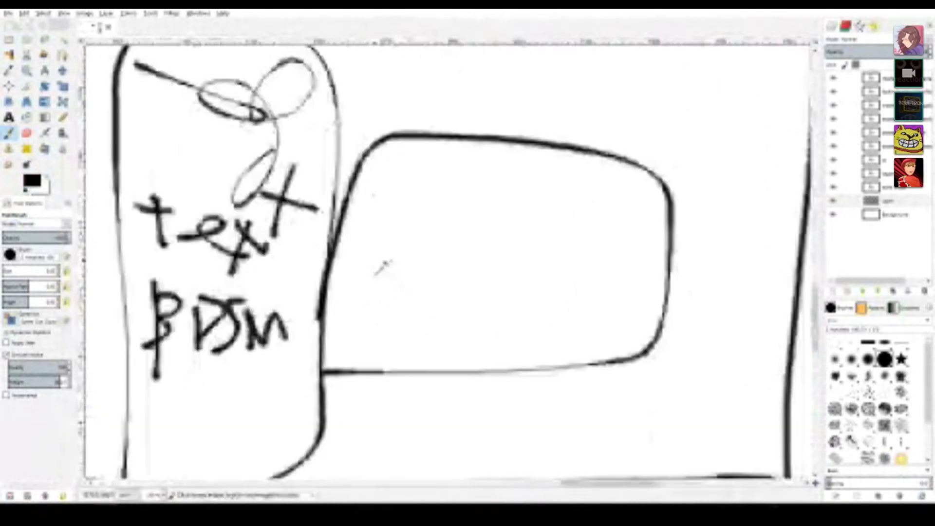
{"action": "scroll", "coordinate": [501, 301], "scroll_direction": "down", "scroll_amount": 3, "text": "ctrl"}
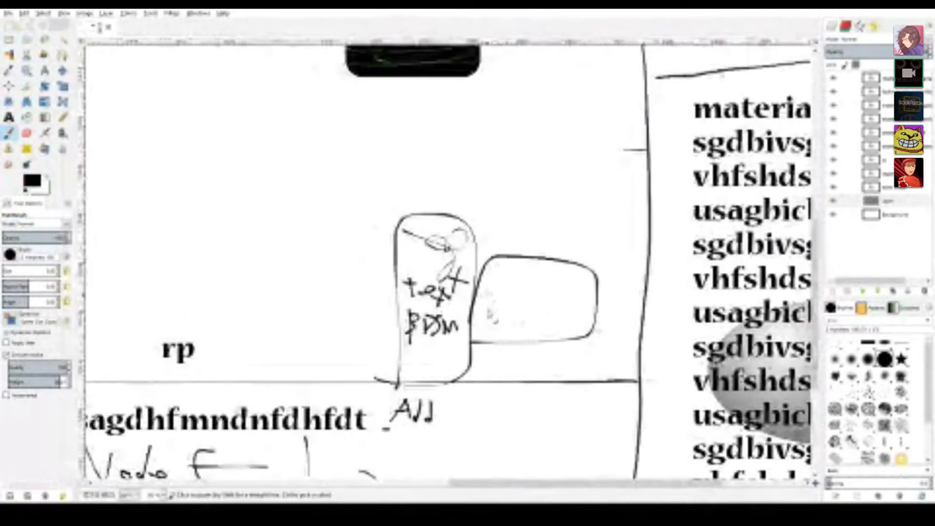
Step: Handwrite "Glossy" in white across the top of the upper black node box
{"action": "middle_click_drag", "start_coordinate": [427, 210], "coordinate": [473, 351]}
{"action": "middle_click_drag", "start_coordinate": [355, 250], "coordinate": [480, 359]}
{"action": "middle_click_drag", "start_coordinate": [417, 340], "coordinate": [469, 270]}
{"action": "middle_click_drag", "start_coordinate": [417, 107], "coordinate": [503, 153]}
{"action": "scroll", "coordinate": [421, 324], "scroll_direction": "up", "scroll_amount": 3, "text": "ctrl"}
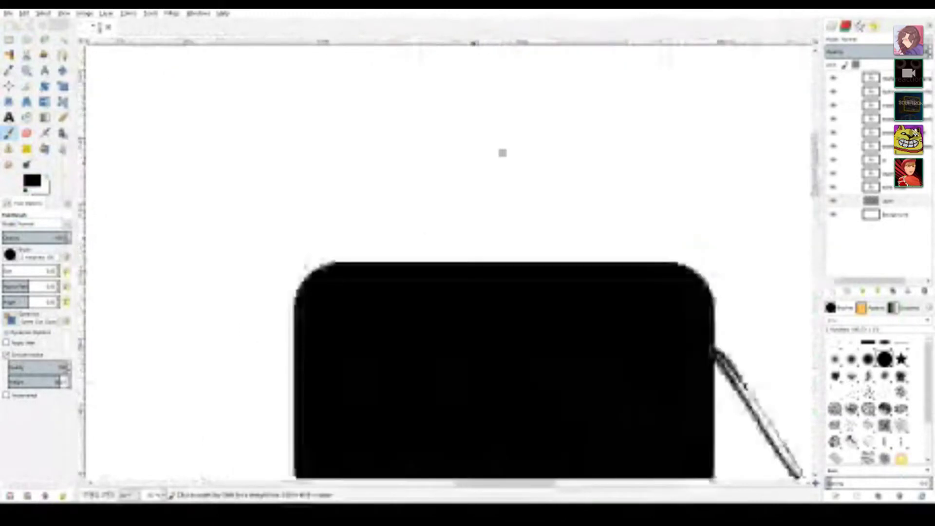
{"action": "middle_click_drag", "start_coordinate": [502, 153], "coordinate": [524, 138]}
{"action": "scroll", "coordinate": [482, 242], "scroll_direction": "down", "scroll_amount": 3, "text": "ctrl"}
{"action": "middle_click_drag", "start_coordinate": [482, 242], "coordinate": [141, 270]}
{"action": "scroll", "coordinate": [432, 271], "scroll_direction": "up", "scroll_amount": 5}
{"action": "scroll", "coordinate": [490, 284], "scroll_direction": "up", "scroll_amount": 3, "text": "ctrl"}
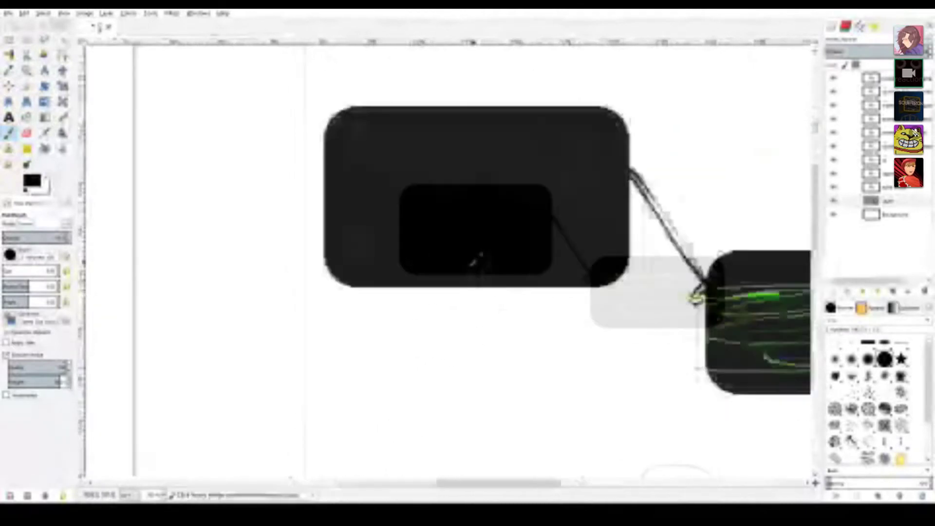
{"action": "scroll", "coordinate": [390, 208], "scroll_direction": "up", "scroll_amount": 3}
{"action": "key", "text": "x"}
{"action": "mouse_move", "coordinate": [306, 161]}
{"action": "left_mouse_down"}
{"action": "mouse_move", "coordinate": [293, 208]}
{"action": "mouse_move", "coordinate": [314, 205]}
{"action": "left_mouse_up"}
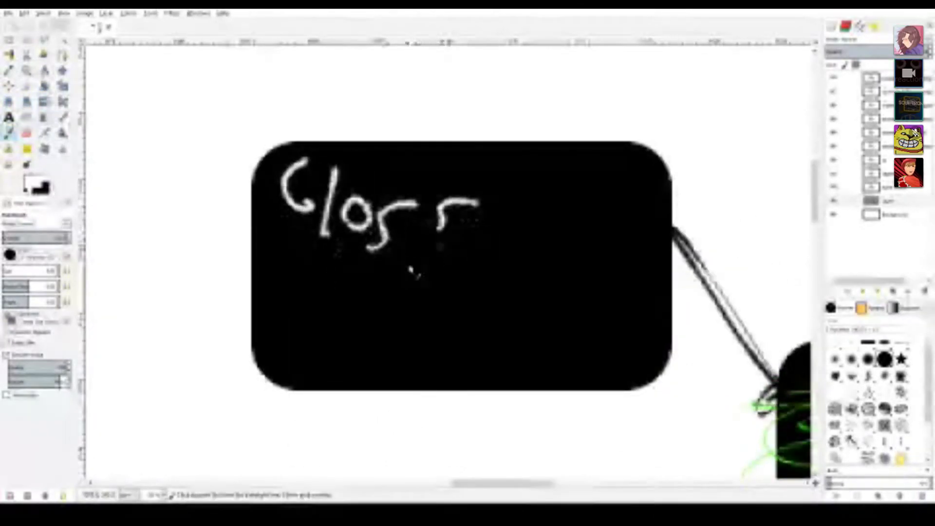
Step: Scribble white lines beneath "Glossy" and enclose them in a long pointed outline to suggest a dropdown field
{"action": "mouse_move", "coordinate": [395, 290]}
{"action": "left_mouse_down"}
{"action": "mouse_move", "coordinate": [274, 317]}
{"action": "mouse_move", "coordinate": [616, 292]}
{"action": "mouse_move", "coordinate": [327, 281]}
{"action": "left_mouse_up"}
{"action": "mouse_move", "coordinate": [480, 294]}
{"action": "left_mouse_down"}
{"action": "mouse_move", "coordinate": [314, 309]}
{"action": "mouse_move", "coordinate": [330, 306]}
{"action": "left_mouse_up"}
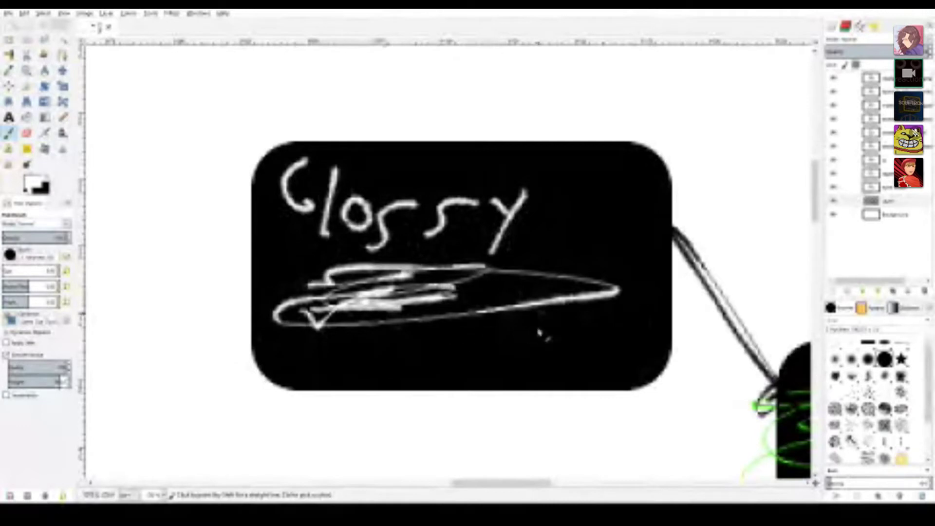
{"action": "scroll", "coordinate": [539, 333], "scroll_direction": "down", "scroll_amount": 1}
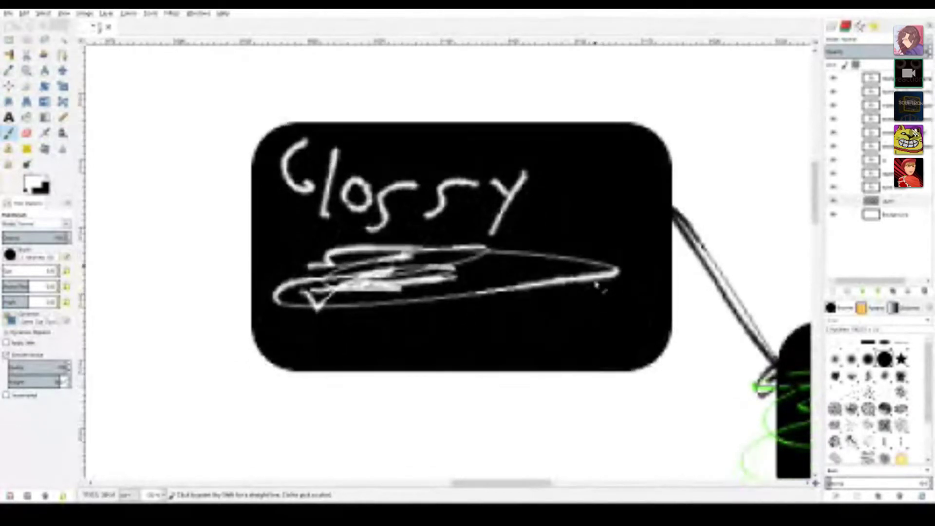
{"action": "scroll", "coordinate": [559, 303], "scroll_direction": "down", "scroll_amount": 5}
{"action": "scroll", "coordinate": [565, 295], "scroll_direction": "down", "scroll_amount": 3, "text": "ctrl"}
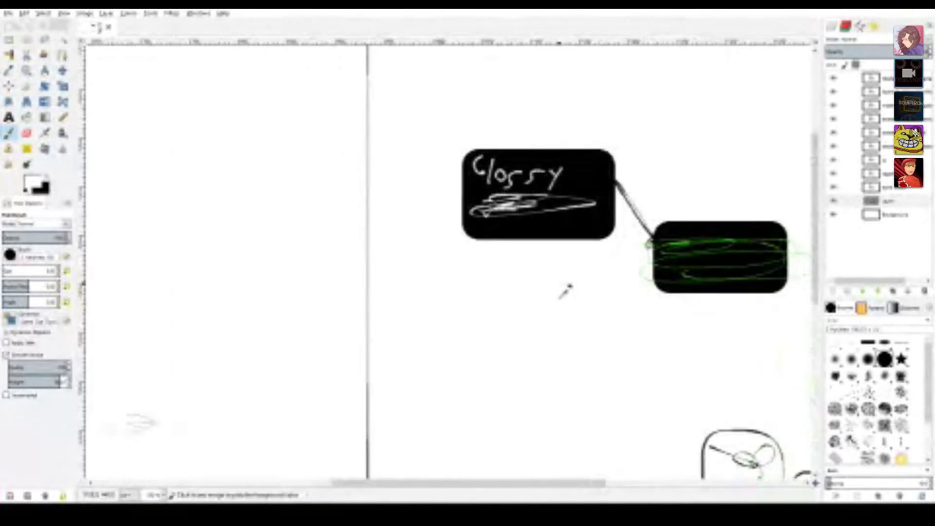
Step: Create a tall rounded rectangle selection between the vertical divider and the Glossy node's lower corner, and fill it with black
{"action": "middle_click_drag", "start_coordinate": [530, 314], "coordinate": [463, 361]}
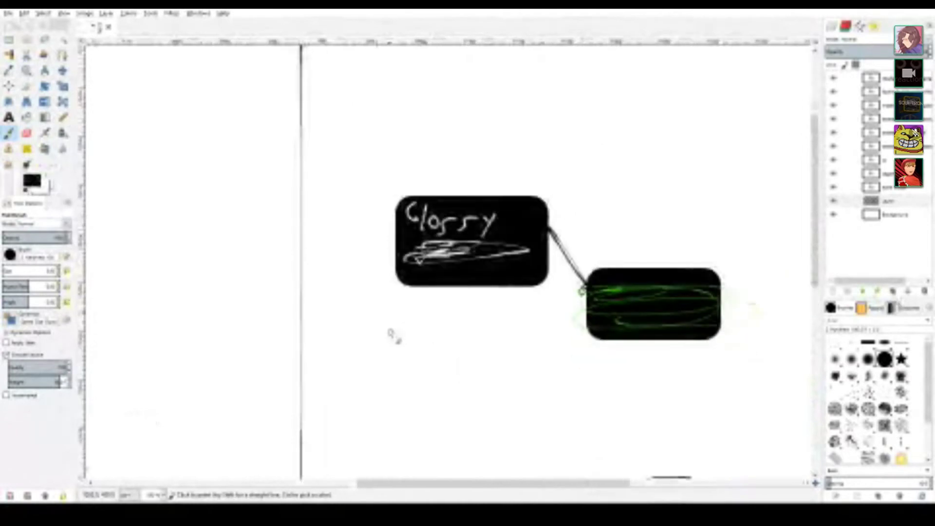
{"action": "mouse_move", "coordinate": [391, 332]}
{"action": "middle_mouse_down"}
{"action": "mouse_move", "coordinate": [438, 305]}
{"action": "mouse_move", "coordinate": [404, 294]}
{"action": "middle_mouse_up"}
{"action": "mouse_move", "coordinate": [550, 428]}
{"action": "middle_mouse_down"}
{"action": "mouse_move", "coordinate": [442, 334]}
{"action": "mouse_move", "coordinate": [456, 296]}
{"action": "middle_mouse_up"}
{"action": "middle_click_drag", "start_coordinate": [491, 358], "coordinate": [457, 297]}
{"action": "scroll", "coordinate": [508, 298], "scroll_direction": "up", "scroll_amount": 3, "text": "ctrl"}
{"action": "middle_click_drag", "start_coordinate": [196, 265], "coordinate": [457, 403]}
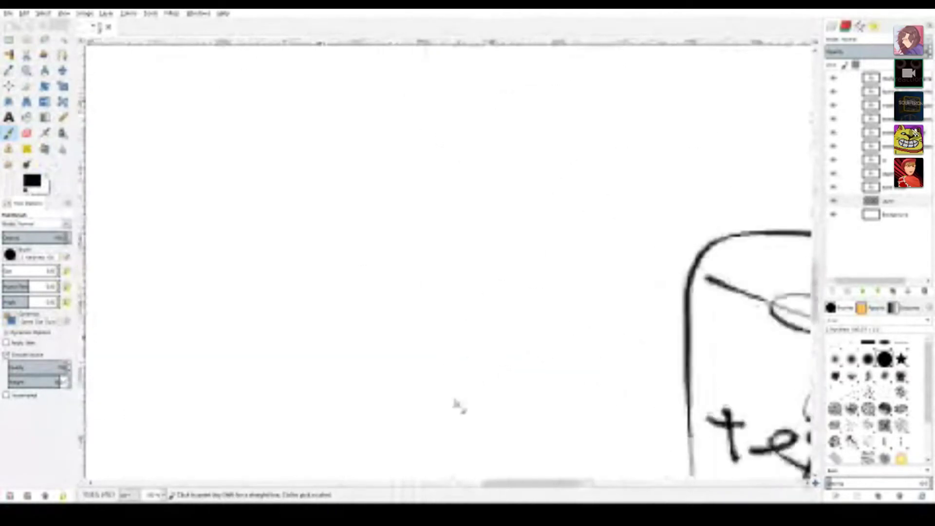
{"action": "middle_click_drag", "start_coordinate": [321, 192], "coordinate": [489, 436]}
{"action": "scroll", "coordinate": [407, 384], "scroll_direction": "down", "scroll_amount": 4, "text": "ctrl"}
{"action": "middle_click_drag", "start_coordinate": [319, 245], "coordinate": [418, 170]}
{"action": "scroll", "coordinate": [405, 193], "scroll_direction": "up", "scroll_amount": 3, "text": "ctrl"}
{"action": "key", "text": "r"}
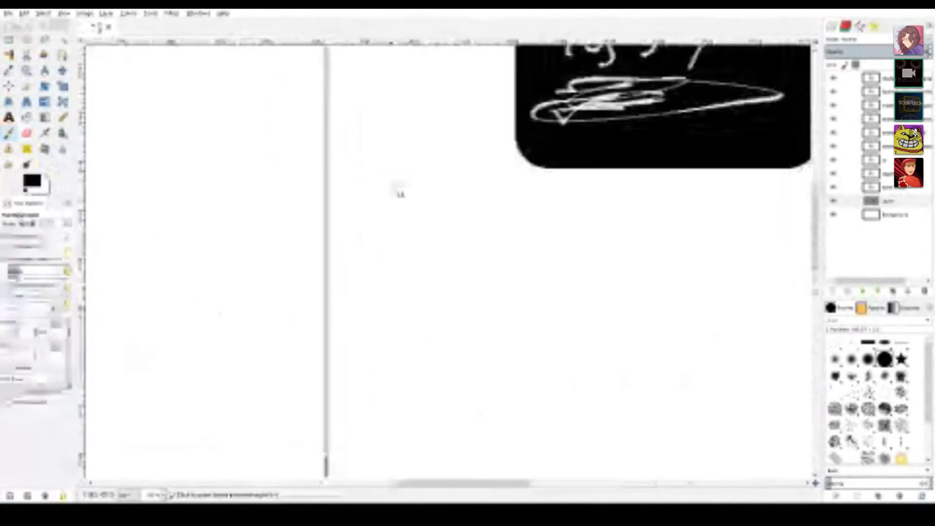
{"action": "left_click_drag", "start_coordinate": [334, 176], "coordinate": [523, 421]}
{"action": "key", "text": "ctrl+comma"}
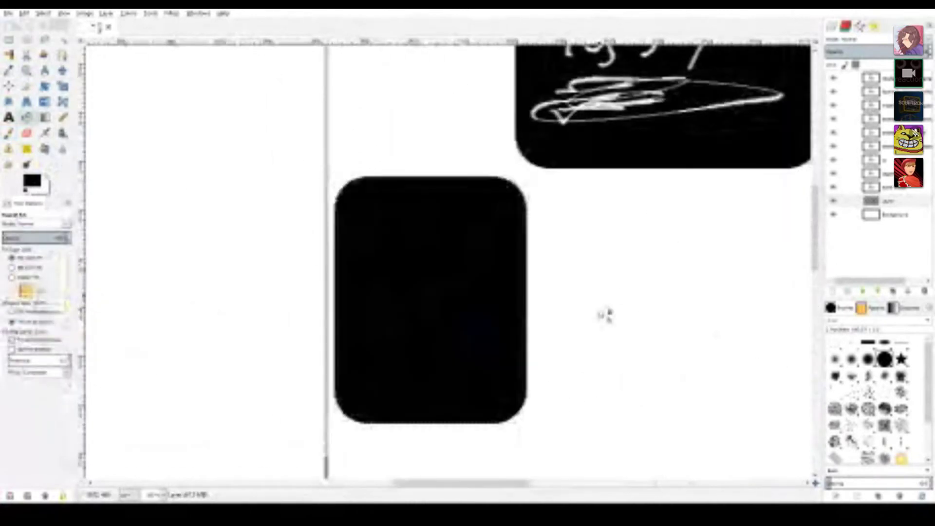
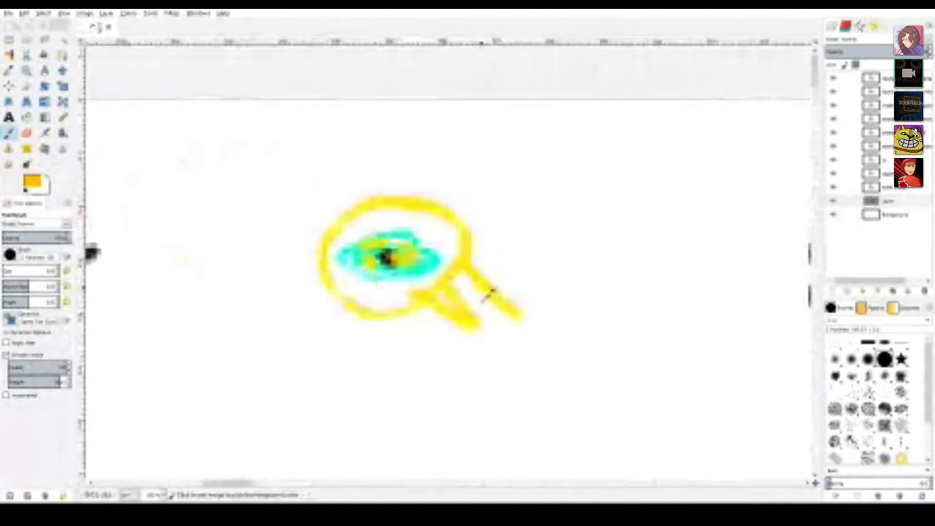
Step: Scribble an orange header along the top of the tall black node and white text-like lines beneath it
{"action": "middle_click_drag", "start_coordinate": [761, 359], "coordinate": [476, 175]}
{"action": "scroll", "coordinate": [471, 283], "scroll_direction": "up", "scroll_amount": 4, "text": "ctrl"}
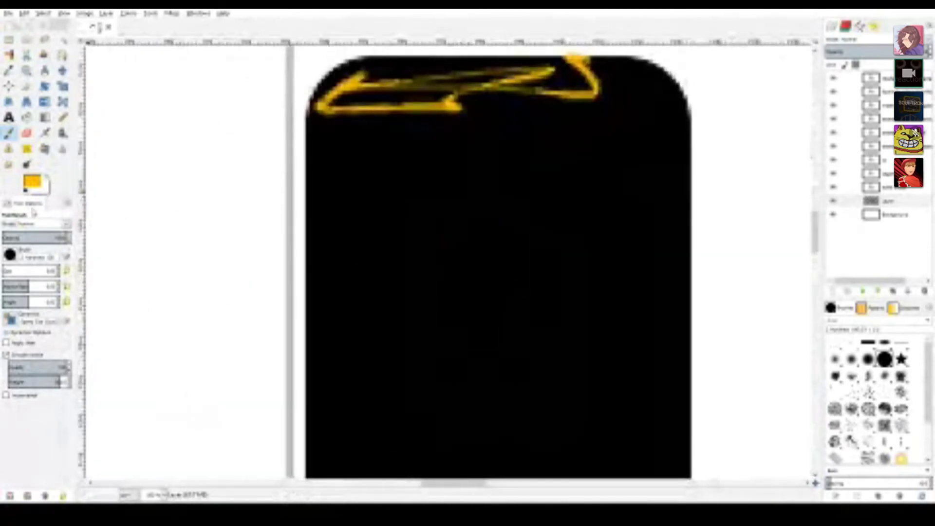
{"action": "left_click", "coordinate": [26, 190]}
{"action": "middle_click_drag", "start_coordinate": [371, 230], "coordinate": [353, 177]}
{"action": "key", "text": "x"}
{"action": "mouse_move", "coordinate": [314, 153]}
{"action": "left_mouse_down"}
{"action": "mouse_move", "coordinate": [521, 153]}
{"action": "mouse_move", "coordinate": [411, 170]}
{"action": "mouse_move", "coordinate": [528, 178]}
{"action": "left_mouse_up"}
{"action": "left_click_drag", "start_coordinate": [401, 202], "coordinate": [522, 189]}
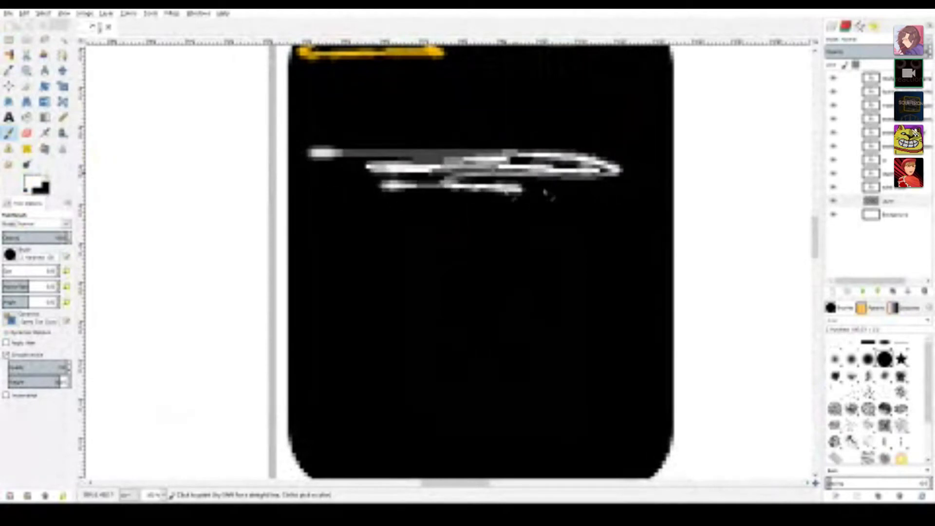
{"action": "middle_click_drag", "start_coordinate": [528, 191], "coordinate": [475, 222]}
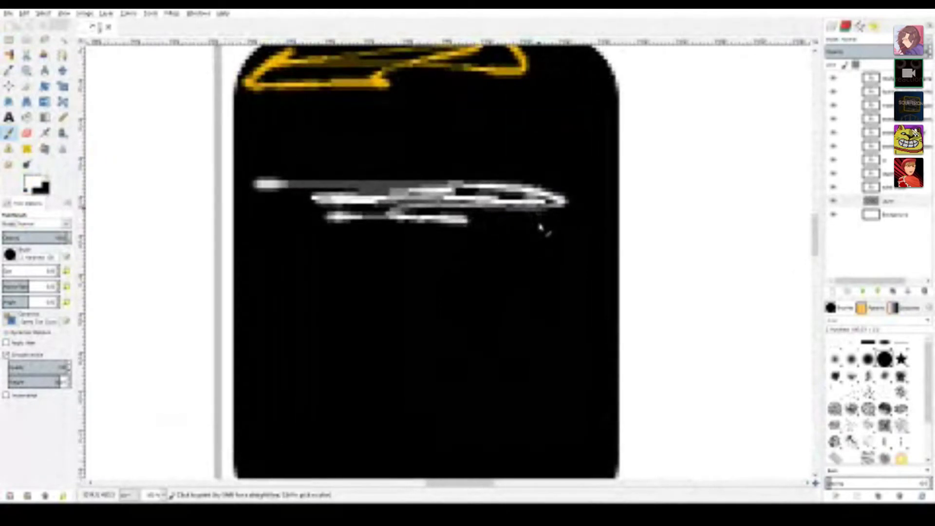
Step: Add a new layer and fill it entirely with white
{"action": "scroll", "coordinate": [540, 224], "scroll_direction": "down", "scroll_amount": 4, "text": "ctrl"}
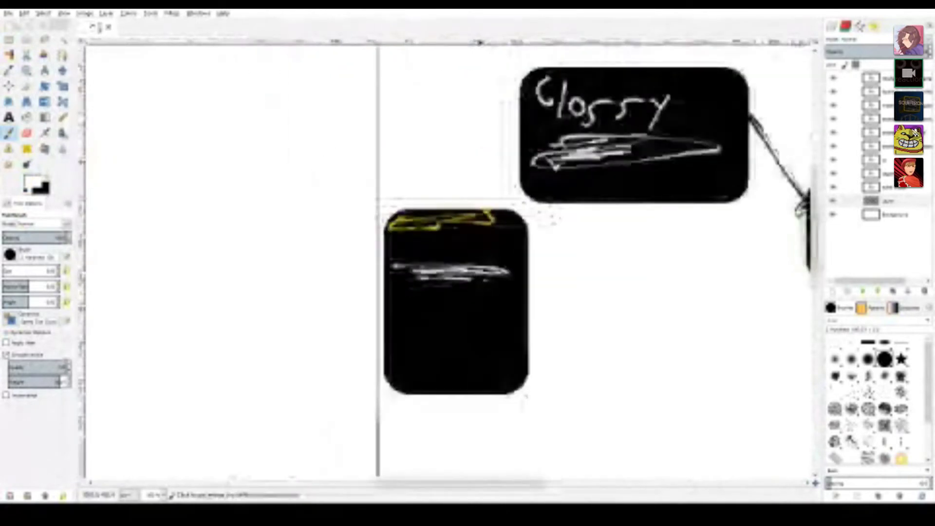
{"action": "scroll", "coordinate": [512, 180], "scroll_direction": "down", "scroll_amount": 3, "text": "ctrl"}
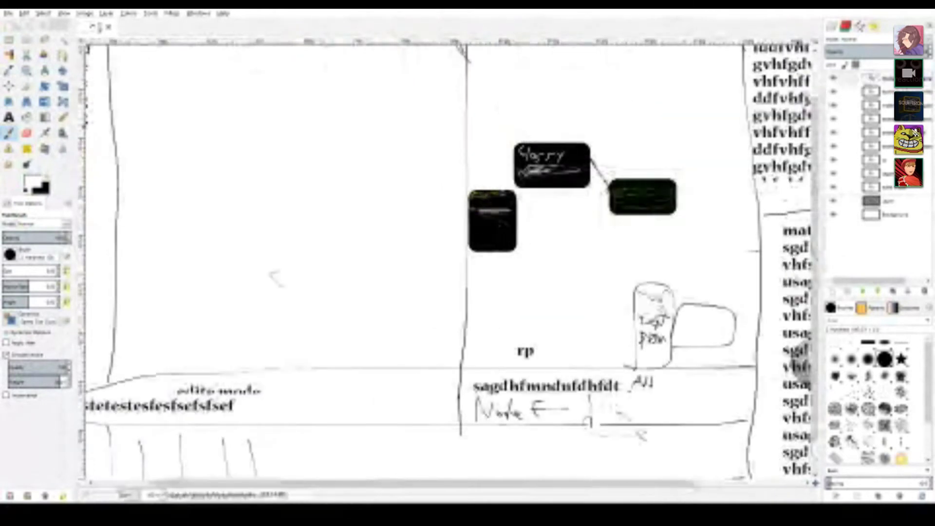
{"action": "key", "text": "ctrl+shift+n"}
{"action": "scroll", "coordinate": [382, 265], "scroll_direction": "down", "scroll_amount": 2, "text": "ctrl"}
{"action": "key", "text": "shift+b"}
{"action": "left_click", "coordinate": [400, 255]}
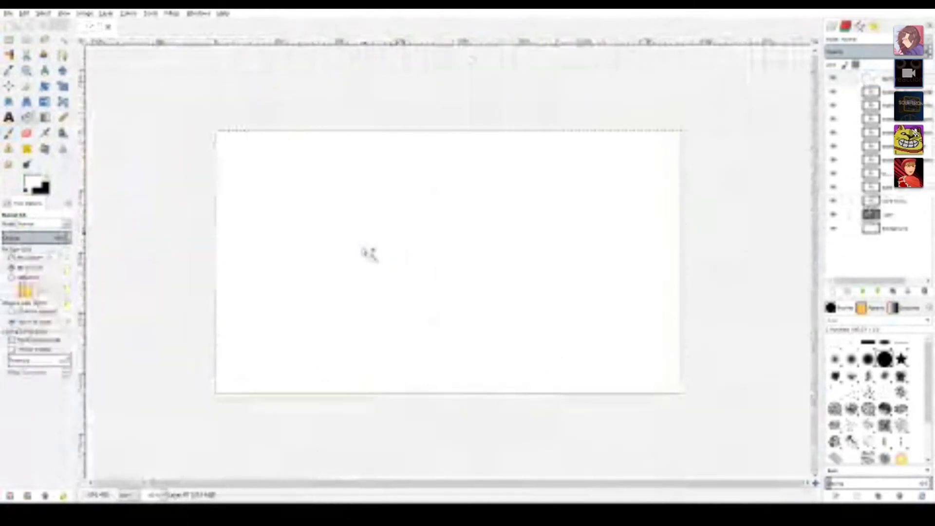
Step: Sketch a new window layout in black with long horizontal lines near the top, a vertical divider and several shorter horizontal lines
{"action": "key", "text": "p"}
{"action": "key", "text": "x"}
{"action": "left_click_drag", "start_coordinate": [139, 123], "coordinate": [288, 124]}
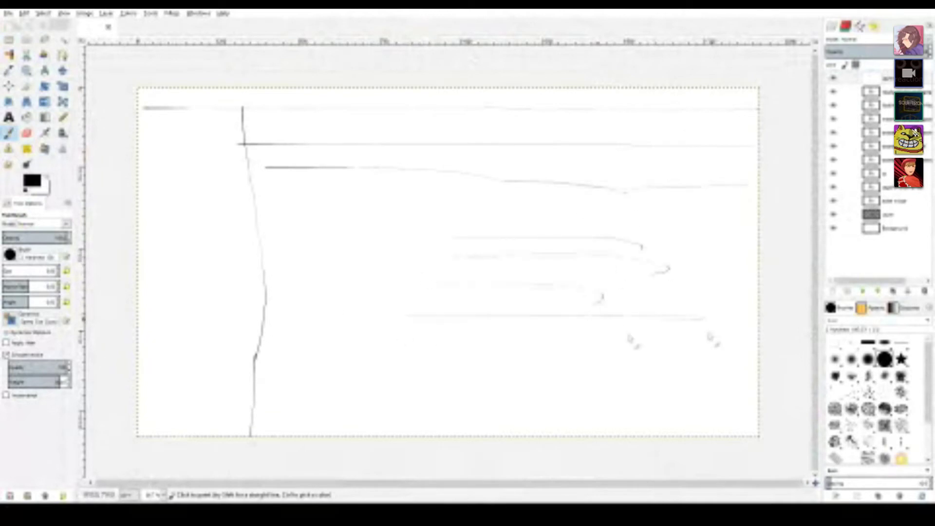
Step: Scribble a black zigzag between the upper horizontal lines, just beside the vertical divider
{"action": "scroll", "coordinate": [277, 197], "scroll_direction": "up", "scroll_amount": 3, "text": "ctrl"}
{"action": "middle_click_drag", "start_coordinate": [295, 194], "coordinate": [369, 358]}
{"action": "left_click_drag", "start_coordinate": [276, 219], "coordinate": [425, 294]}
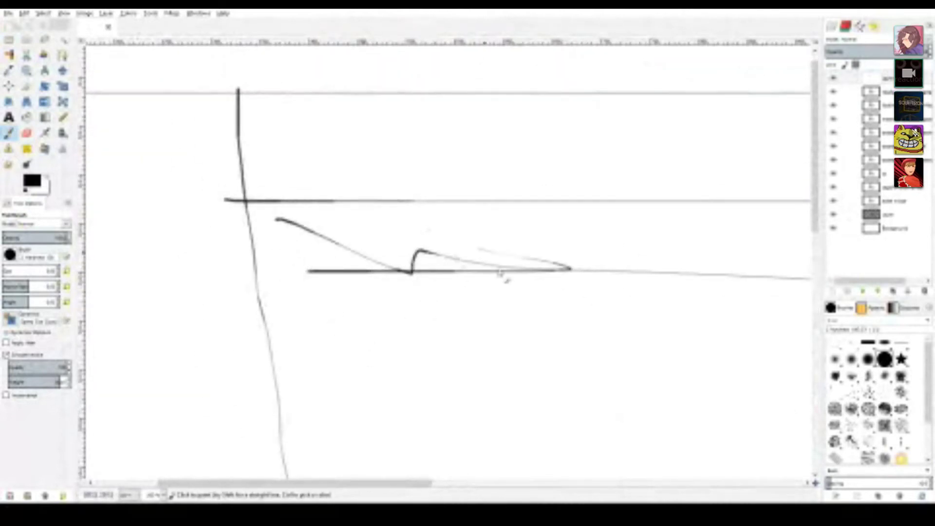
Step: Create a long rounded rectangle selection from the vertical divider along the underside of the second horizontal line, and fill it with black
{"action": "middle_click_drag", "start_coordinate": [437, 278], "coordinate": [362, 260]}
{"action": "key", "text": "r"}
{"action": "left_click_drag", "start_coordinate": [214, 185], "coordinate": [806, 270]}
{"action": "scroll", "coordinate": [560, 266], "scroll_direction": "down", "scroll_amount": 2, "text": "ctrl"}
{"action": "middle_click_drag", "start_coordinate": [566, 270], "coordinate": [501, 223]}
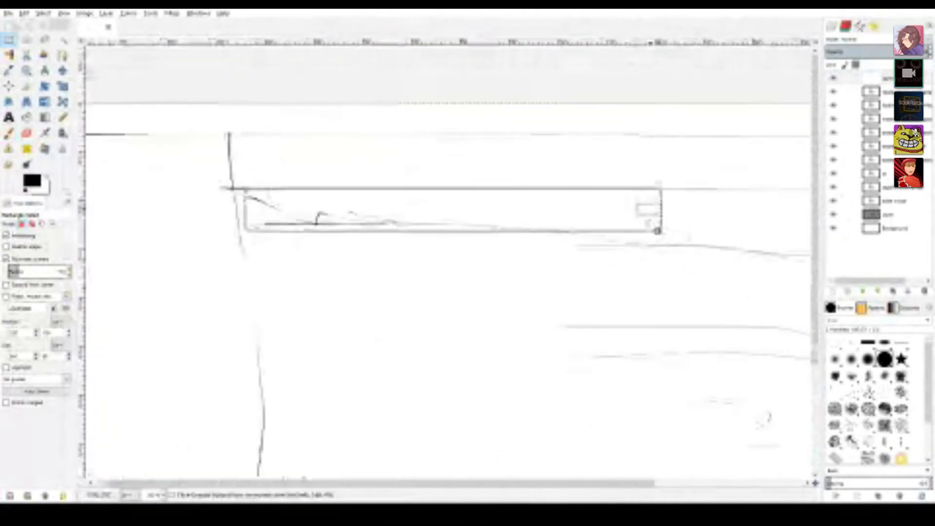
{"action": "left_click_drag", "start_coordinate": [658, 228], "coordinate": [810, 229]}
{"action": "key", "text": "shift+b"}
{"action": "left_click", "coordinate": [616, 223]}
{"action": "key", "text": "r"}
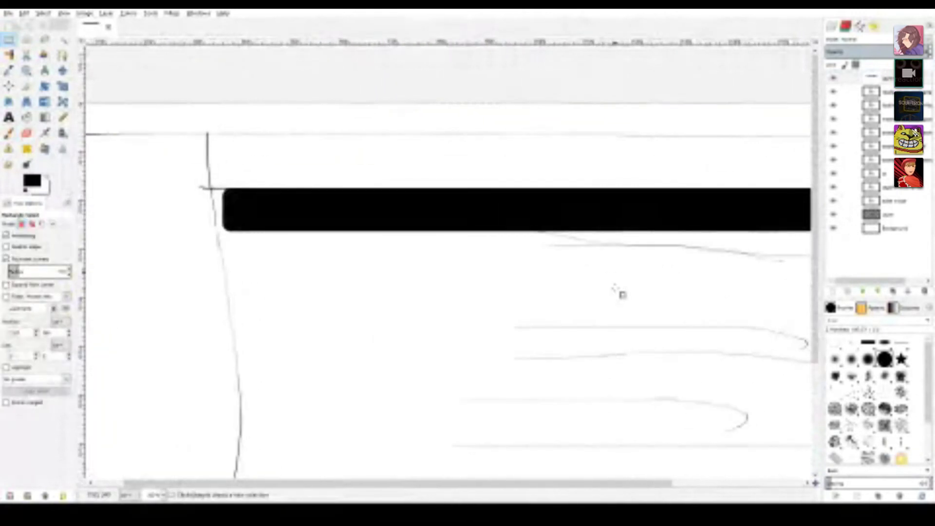
Step: Scribble a flat pointed loop and a few short dashes just beneath the start of the black bar
{"action": "key", "text": "p"}
{"action": "middle_click_drag", "start_coordinate": [292, 309], "coordinate": [310, 236]}
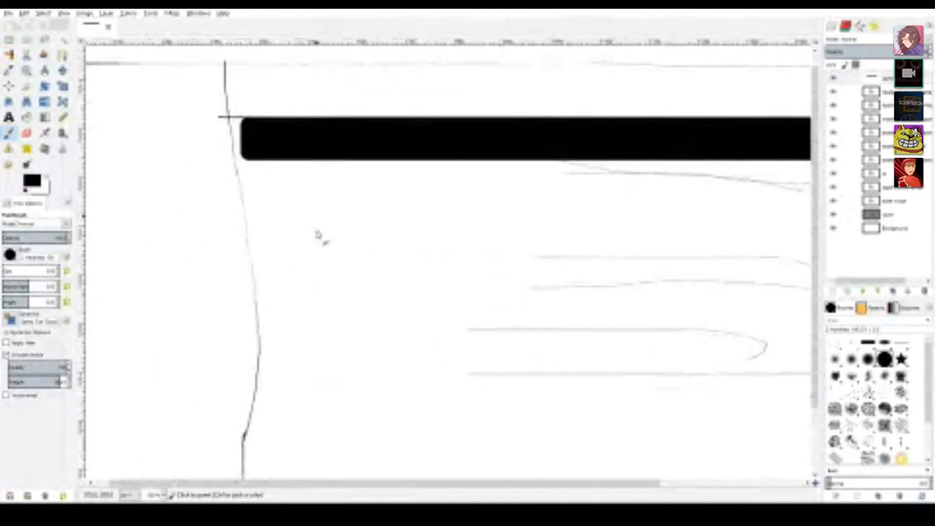
{"action": "scroll", "coordinate": [307, 214], "scroll_direction": "up", "scroll_amount": 2, "text": "ctrl"}
{"action": "middle_click_drag", "start_coordinate": [230, 248], "coordinate": [256, 215]}
{"action": "middle_click_drag", "start_coordinate": [267, 105], "coordinate": [314, 233]}
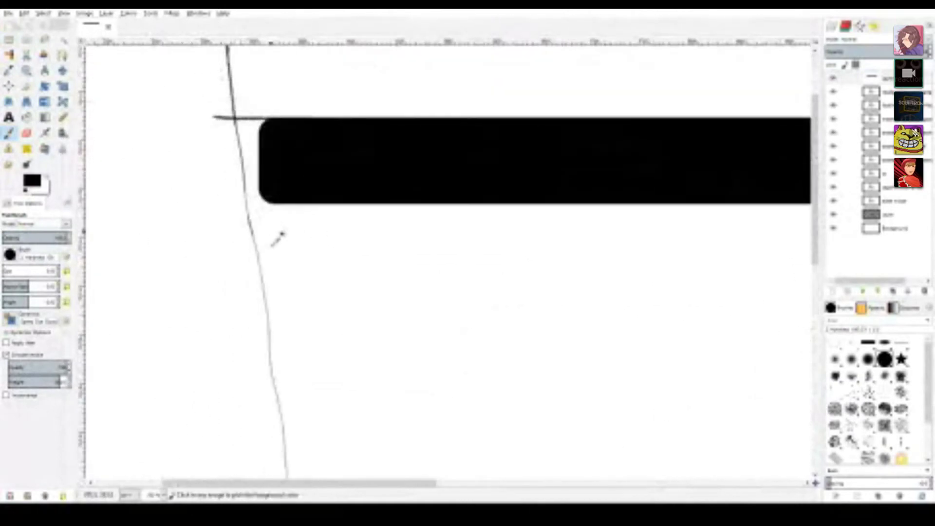
{"action": "scroll", "coordinate": [283, 229], "scroll_direction": "up", "scroll_amount": 2, "text": "ctrl"}
{"action": "mouse_move", "coordinate": [273, 203]}
{"action": "left_mouse_down"}
{"action": "mouse_move", "coordinate": [258, 223]}
{"action": "mouse_move", "coordinate": [270, 215]}
{"action": "left_mouse_up"}
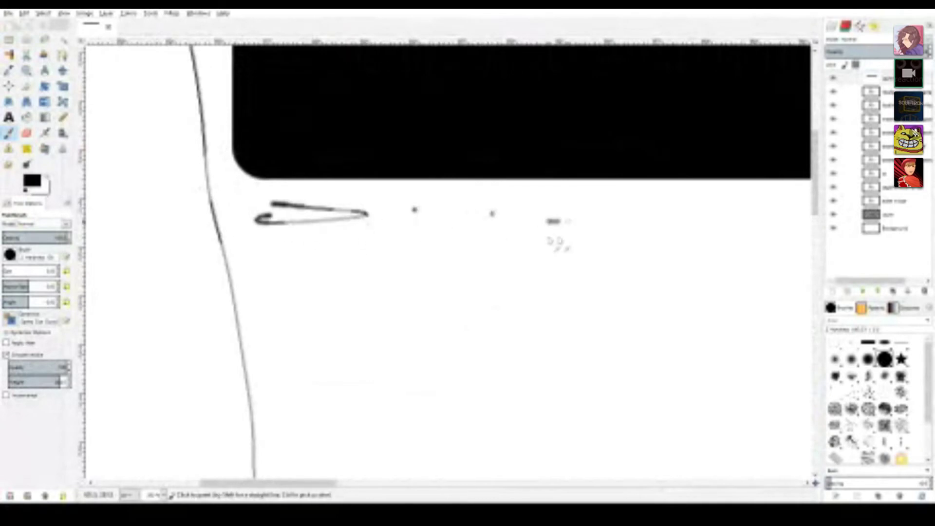
Step: Hide the topmost layer with the new window layout and select the layer directly above the Background
{"action": "scroll", "coordinate": [538, 326], "scroll_direction": "down", "scroll_amount": 3, "text": "ctrl"}
{"action": "middle_click_drag", "start_coordinate": [559, 331], "coordinate": [436, 229]}
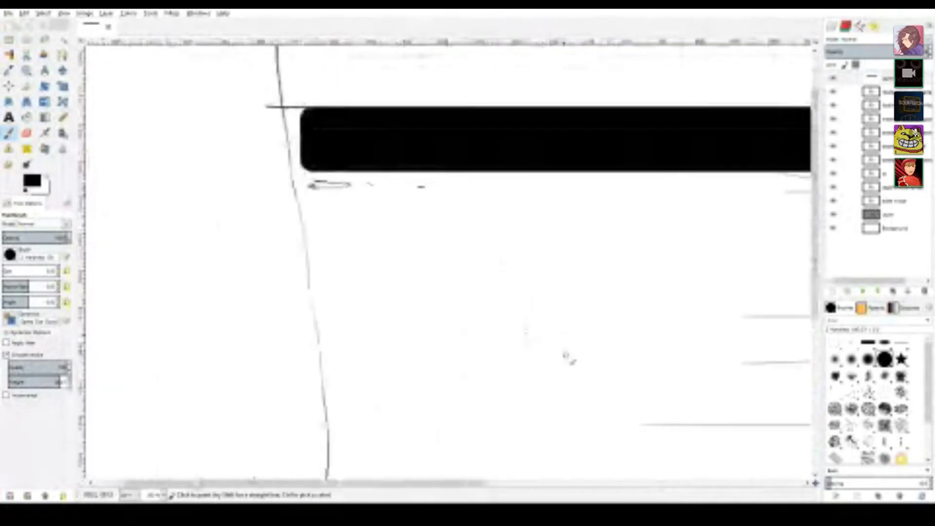
{"action": "middle_click_drag", "start_coordinate": [542, 416], "coordinate": [468, 278]}
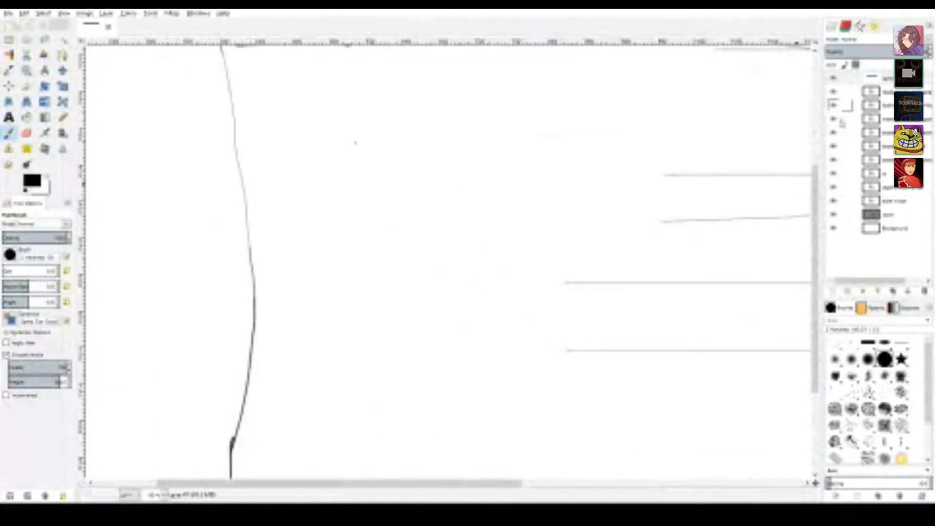
{"action": "left_click", "coordinate": [833, 78]}
{"action": "scroll", "coordinate": [358, 265], "scroll_direction": "down", "scroll_amount": 2, "text": "ctrl"}
{"action": "left_click", "coordinate": [871, 215]}
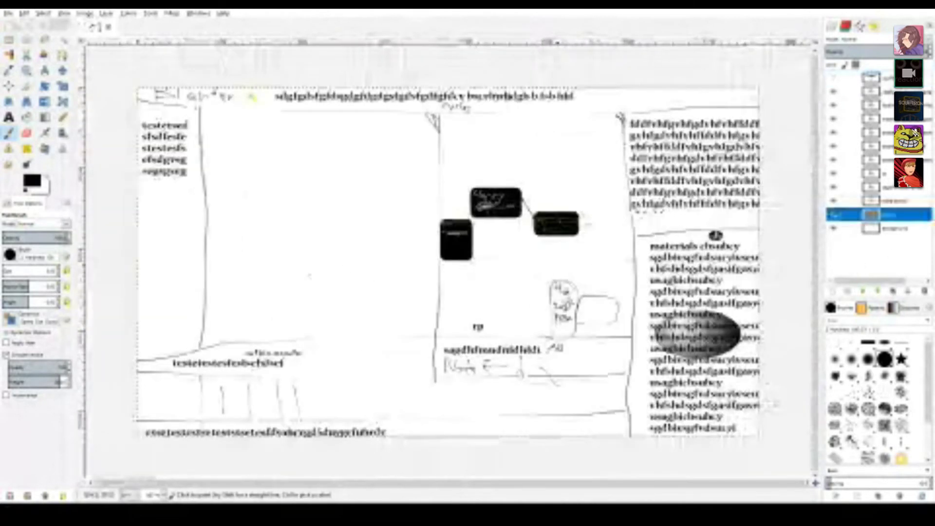
Step: Break up the tall node's white scribble with small black strokes, and draw a curved black wire from that node to the Glossy node
{"action": "scroll", "coordinate": [467, 239], "scroll_direction": "up", "scroll_amount": 6, "text": "ctrl"}
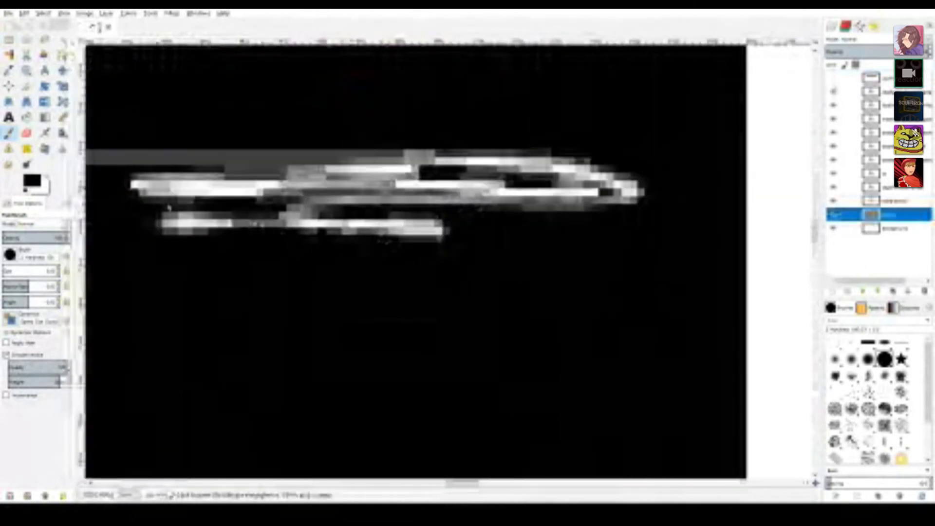
{"action": "middle_click_drag", "start_coordinate": [169, 208], "coordinate": [271, 234]}
{"action": "mouse_move", "coordinate": [238, 195]}
{"action": "left_mouse_down"}
{"action": "mouse_move", "coordinate": [239, 214]}
{"action": "mouse_move", "coordinate": [453, 202]}
{"action": "mouse_move", "coordinate": [644, 316]}
{"action": "left_mouse_up"}
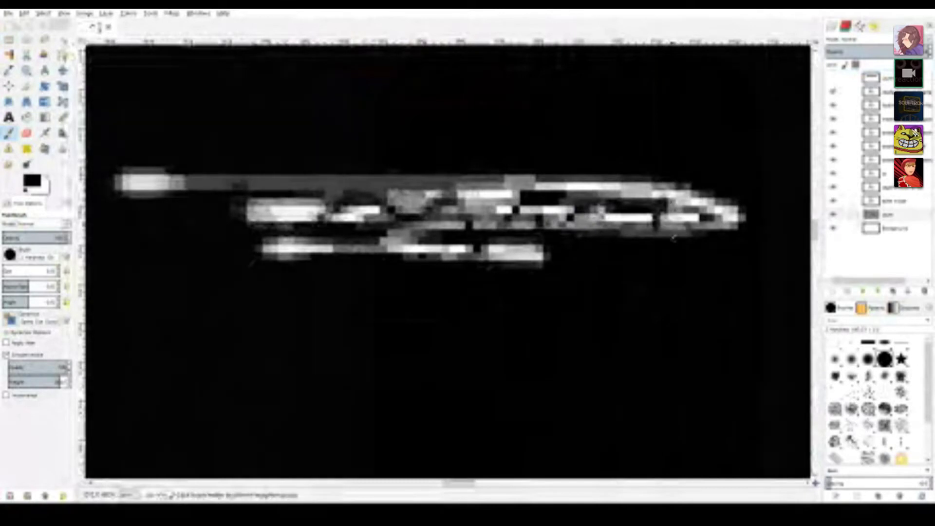
{"action": "scroll", "coordinate": [576, 286], "scroll_direction": "down", "scroll_amount": 3, "text": "ctrl"}
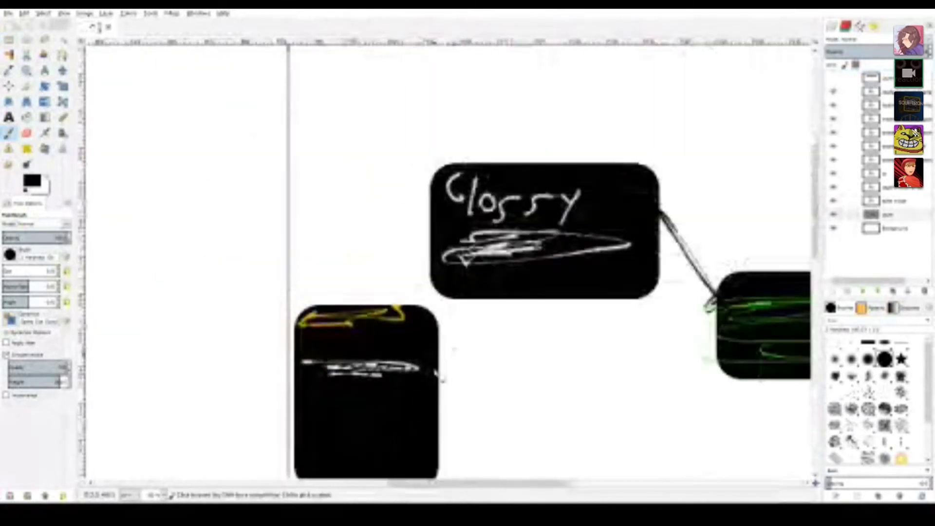
{"action": "scroll", "coordinate": [401, 269], "scroll_direction": "down", "scroll_amount": 3}
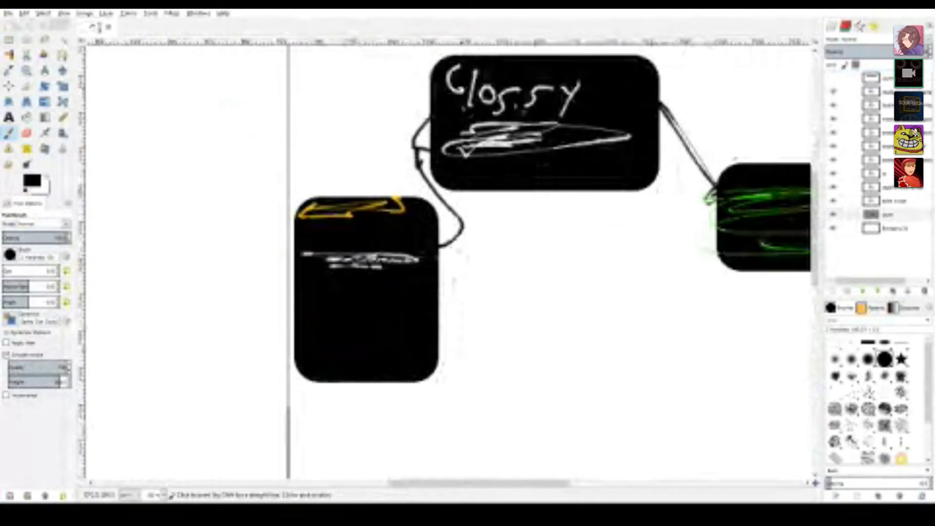
Step: Examine the Glossy node, the tall node and the wires joining the nodes, both close up and as a whole
{"action": "middle_click_drag", "start_coordinate": [464, 111], "coordinate": [401, 211]}
{"action": "scroll", "coordinate": [443, 196], "scroll_direction": "up", "scroll_amount": 3, "text": "ctrl"}
{"action": "scroll", "coordinate": [518, 195], "scroll_direction": "down", "scroll_amount": 3, "text": "ctrl"}
{"action": "scroll", "coordinate": [520, 197], "scroll_direction": "up", "scroll_amount": 3, "text": "ctrl"}
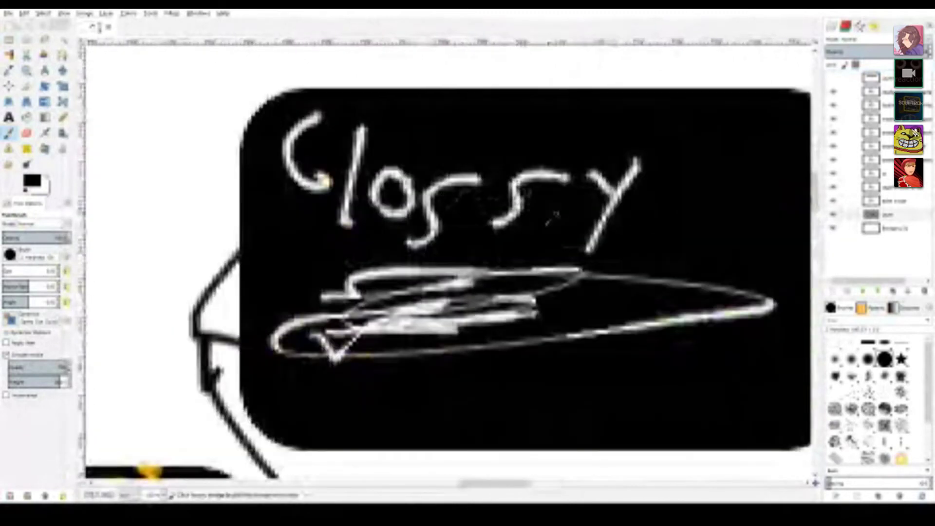
{"action": "scroll", "coordinate": [557, 224], "scroll_direction": "down", "scroll_amount": 4, "text": "ctrl"}
{"action": "middle_click_drag", "start_coordinate": [616, 279], "coordinate": [395, 274]}
{"action": "middle_click_drag", "start_coordinate": [470, 321], "coordinate": [647, 266]}
{"action": "scroll", "coordinate": [462, 288], "scroll_direction": "up", "scroll_amount": 5, "text": "ctrl"}
{"action": "scroll", "coordinate": [461, 288], "scroll_direction": "down", "scroll_amount": 4, "text": "ctrl"}
{"action": "scroll", "coordinate": [647, 266], "scroll_direction": "down", "scroll_amount": 1, "text": "ctrl"}
{"action": "middle_click_drag", "start_coordinate": [341, 272], "coordinate": [604, 269]}
{"action": "mouse_move", "coordinate": [245, 415]}
{"action": "middle_mouse_down"}
{"action": "mouse_move", "coordinate": [473, 347]}
{"action": "mouse_move", "coordinate": [461, 273]}
{"action": "middle_mouse_up"}
{"action": "scroll", "coordinate": [461, 266], "scroll_direction": "up", "scroll_amount": 3, "text": "ctrl"}
{"action": "scroll", "coordinate": [472, 273], "scroll_direction": "down", "scroll_amount": 3, "text": "ctrl"}
{"action": "scroll", "coordinate": [313, 307], "scroll_direction": "down", "scroll_amount": 3, "text": "ctrl"}
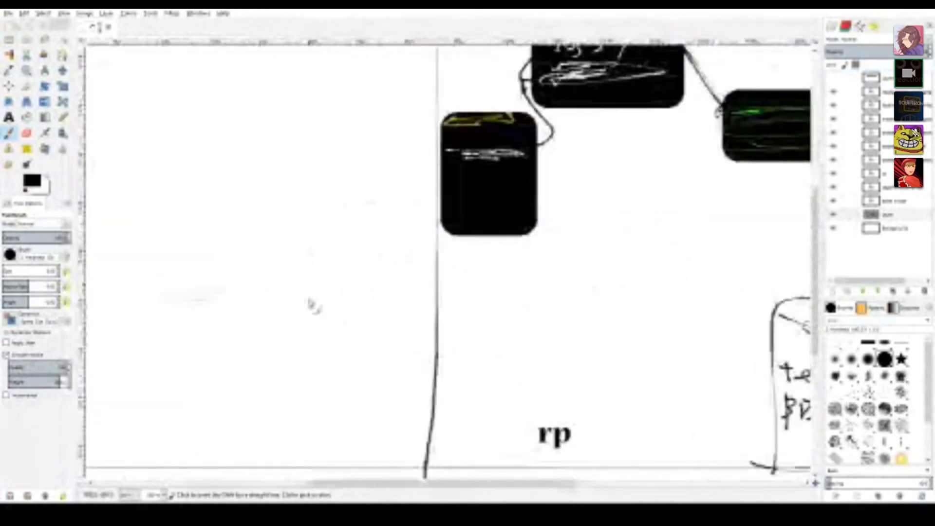
{"action": "scroll", "coordinate": [317, 338], "scroll_direction": "right", "scroll_amount": 4}
{"action": "scroll", "coordinate": [317, 338], "scroll_direction": "up", "scroll_amount": 3, "text": "ctrl"}
{"action": "scroll", "coordinate": [380, 304], "scroll_direction": "up", "scroll_amount": 3}
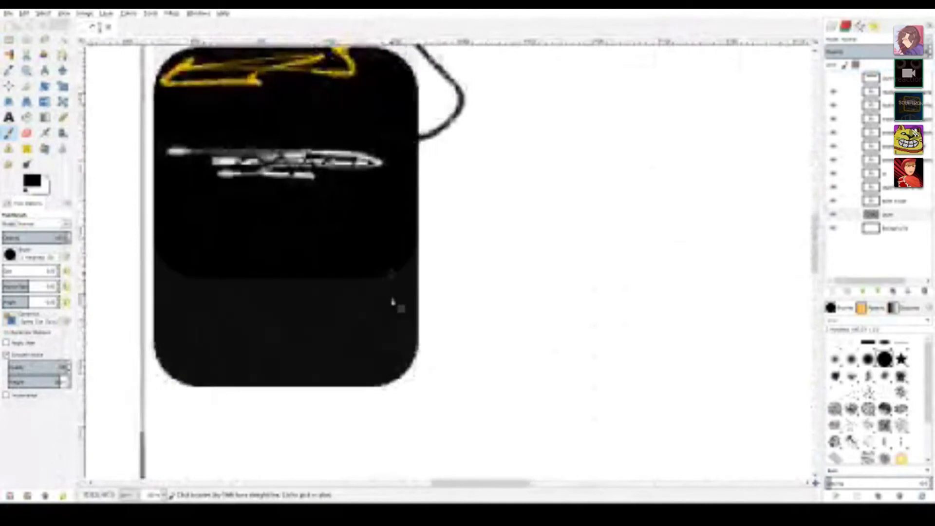
{"action": "scroll", "coordinate": [411, 299], "scroll_direction": "down", "scroll_amount": 2, "text": "ctrl"}
{"action": "scroll", "coordinate": [411, 309], "scroll_direction": "down", "scroll_amount": 1, "text": "ctrl"}
{"action": "scroll", "coordinate": [469, 333], "scroll_direction": "down", "scroll_amount": 2, "text": "ctrl"}
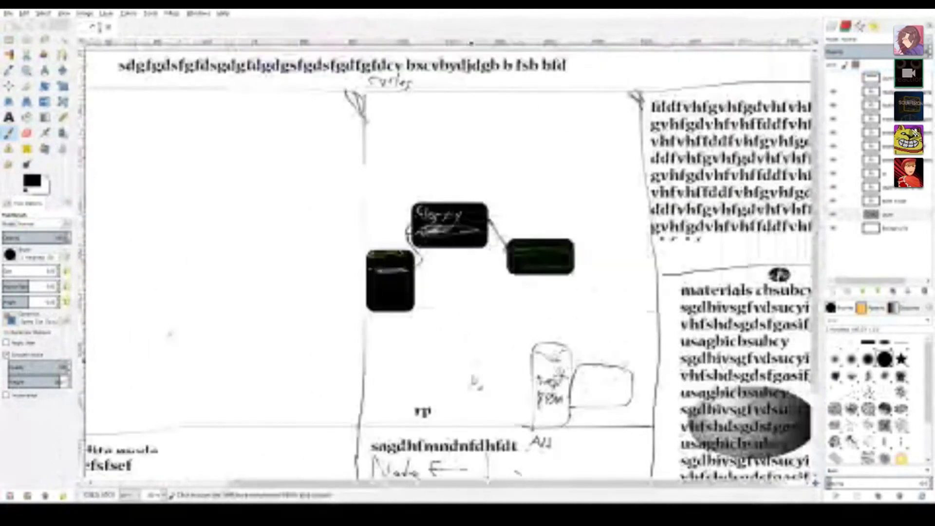
Step: Handwrite a "Convert" entry above "text" in the sketched Add menu, with a short line leading out at its side
{"action": "scroll", "coordinate": [439, 317], "scroll_direction": "down", "scroll_amount": 2}
{"action": "scroll", "coordinate": [514, 402], "scroll_direction": "up", "scroll_amount": 2, "text": "ctrl"}
{"action": "scroll", "coordinate": [518, 338], "scroll_direction": "up", "scroll_amount": 3, "text": "ctrl"}
{"action": "mouse_move", "coordinate": [486, 109]}
{"action": "middle_mouse_down"}
{"action": "mouse_move", "coordinate": [482, 197]}
{"action": "mouse_move", "coordinate": [461, 280]}
{"action": "middle_mouse_up"}
{"action": "left_click_drag", "start_coordinate": [423, 165], "coordinate": [422, 219]}
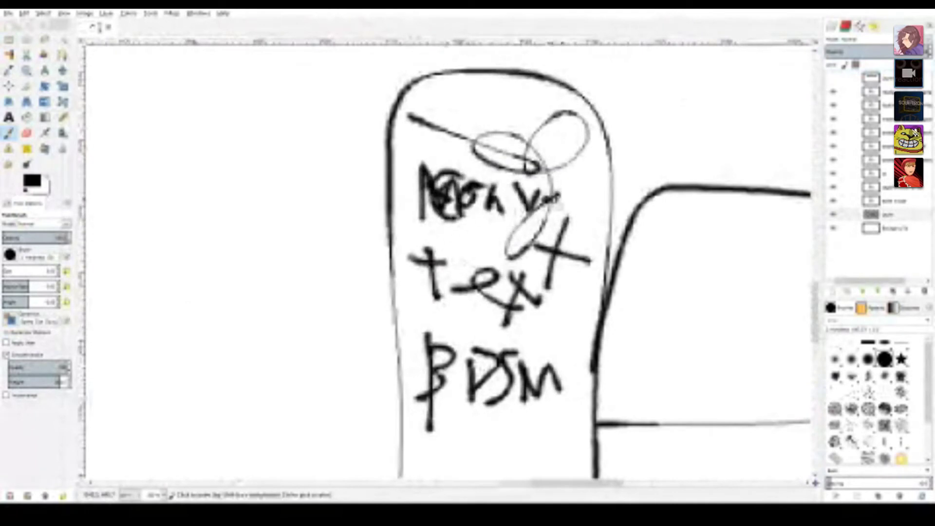
{"action": "left_click_drag", "start_coordinate": [592, 139], "coordinate": [618, 146]}
Step: Sketch a submenu box directly above the empty one beside the Add menu, and handwrite "Color Ramp" inside it
{"action": "mouse_move", "coordinate": [619, 119]}
{"action": "middle_mouse_down"}
{"action": "mouse_move", "coordinate": [530, 161]}
{"action": "mouse_move", "coordinate": [495, 251]}
{"action": "middle_mouse_up"}
{"action": "left_click_drag", "start_coordinate": [490, 325], "coordinate": [810, 310]}
{"action": "mouse_move", "coordinate": [820, 58]}
{"action": "left_mouse_down"}
{"action": "mouse_move", "coordinate": [490, 247]}
{"action": "mouse_move", "coordinate": [487, 349]}
{"action": "left_mouse_up"}
{"action": "mouse_move", "coordinate": [652, 152]}
{"action": "middle_mouse_down"}
{"action": "mouse_move", "coordinate": [486, 271]}
{"action": "mouse_move", "coordinate": [487, 264]}
{"action": "middle_mouse_up"}
{"action": "mouse_move", "coordinate": [416, 236]}
{"action": "left_mouse_down"}
{"action": "mouse_move", "coordinate": [365, 278]}
{"action": "mouse_move", "coordinate": [411, 294]}
{"action": "left_mouse_up"}
{"action": "left_click_drag", "start_coordinate": [466, 266], "coordinate": [480, 276]}
{"action": "left_click_drag", "start_coordinate": [510, 228], "coordinate": [489, 307]}
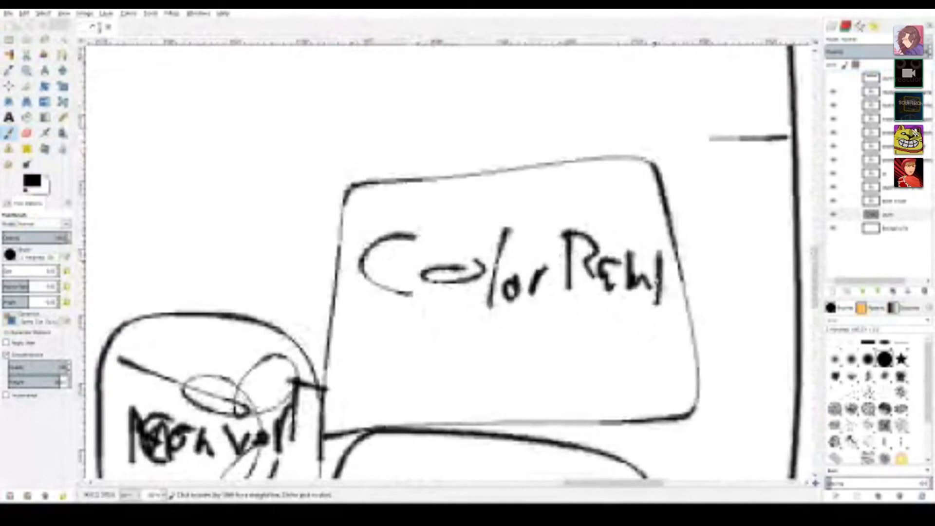
Step: Create a rounded rectangle selection below the Glossy node, between the tall and green nodes, and fill it with black
{"action": "scroll", "coordinate": [520, 281], "scroll_direction": "down", "scroll_amount": 4, "text": "ctrl"}
{"action": "scroll", "coordinate": [338, 238], "scroll_direction": "up", "scroll_amount": 3, "text": "ctrl"}
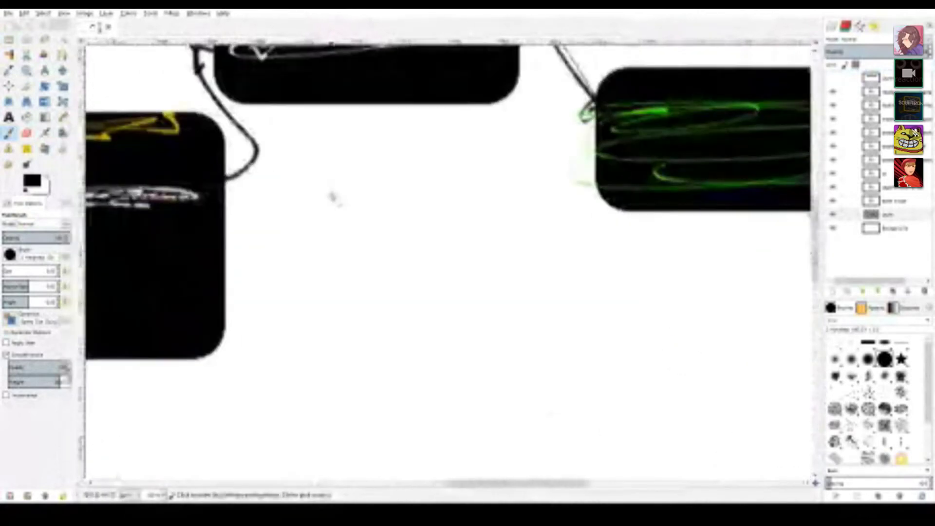
{"action": "key", "text": "r"}
{"action": "left_click_drag", "start_coordinate": [284, 203], "coordinate": [551, 407]}
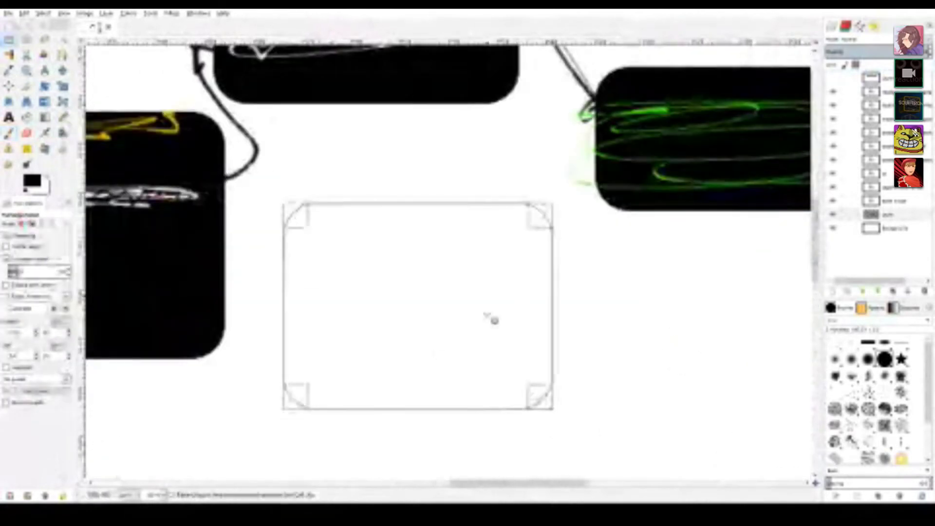
{"action": "key", "text": "shift+b"}
{"action": "left_click", "coordinate": [472, 309]}
{"action": "key", "text": "r"}
{"action": "left_click", "coordinate": [628, 332]}
{"action": "middle_click_drag", "start_coordinate": [559, 374], "coordinate": [585, 338]}
{"action": "scroll", "coordinate": [436, 334], "scroll_direction": "up", "scroll_amount": 1, "text": "ctrl"}
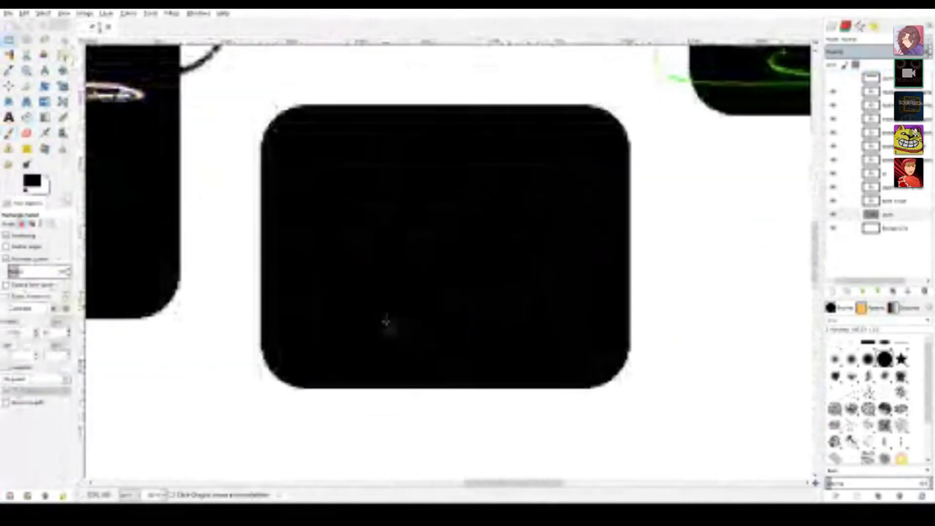
{"action": "key", "text": "p"}
{"action": "left_click_drag", "start_coordinate": [280, 235], "coordinate": [427, 237]}
{"action": "key", "text": "ctrl+z"}
Step: Select a thin rounded bar across the middle of the new black node and fill it with a grey-to-white gradient
{"action": "key", "text": "r"}
{"action": "mouse_move", "coordinate": [290, 233]}
{"action": "left_mouse_down"}
{"action": "mouse_move", "coordinate": [606, 256]}
{"action": "mouse_move", "coordinate": [168, 261]}
{"action": "left_mouse_up"}
{"action": "key", "text": "g"}
{"action": "key", "text": "r"}
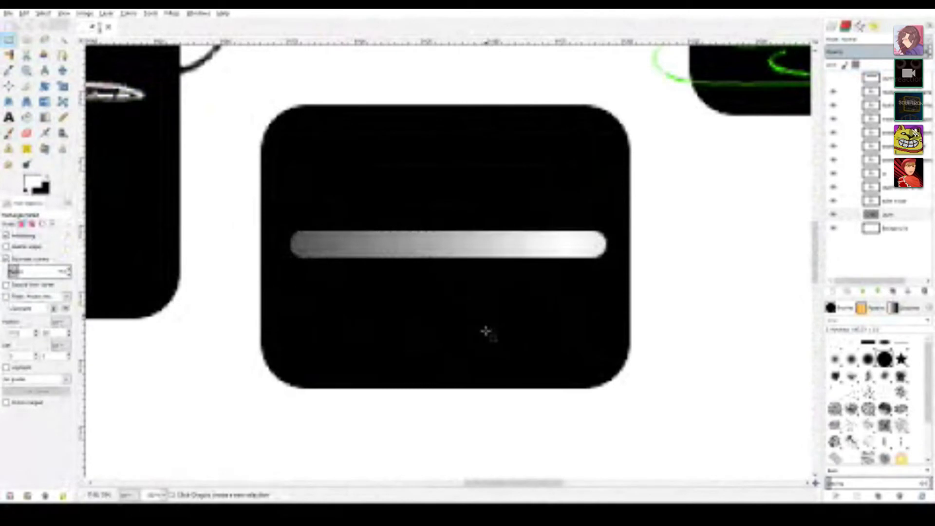
Step: Paint a short white vertical marker across the gradient bar and swap the foreground colour back to black
{"action": "scroll", "coordinate": [490, 327], "scroll_direction": "up", "scroll_amount": 1, "text": "ctrl"}
{"action": "key", "text": "p"}
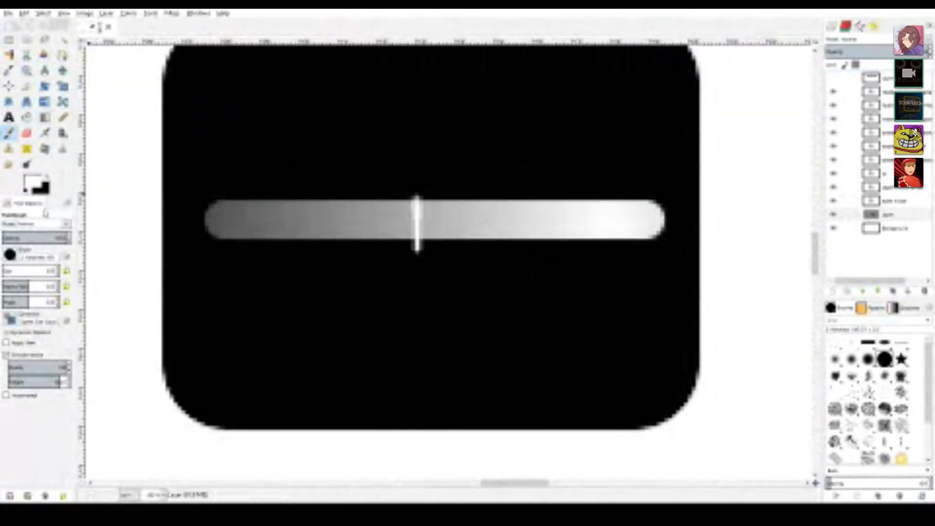
{"action": "left_click", "coordinate": [47, 177]}
Step: Draw curved black wires linking the gradient node to the tall node on one side and the green node on the other
{"action": "middle_click_drag", "start_coordinate": [401, 258], "coordinate": [450, 289]}
{"action": "scroll", "coordinate": [449, 288], "scroll_direction": "down", "scroll_amount": 3, "text": "ctrl"}
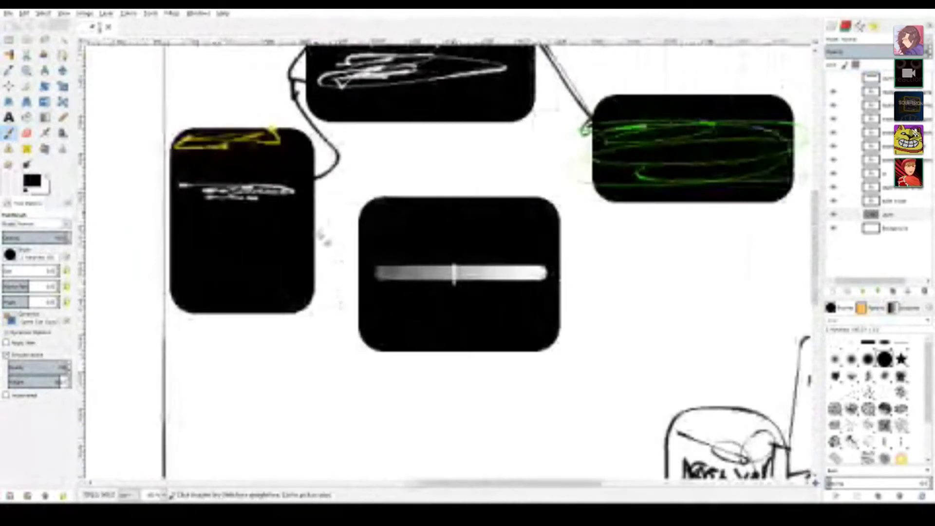
{"action": "mouse_move", "coordinate": [484, 340]}
{"action": "middle_mouse_down"}
{"action": "mouse_move", "coordinate": [410, 355]}
{"action": "mouse_move", "coordinate": [435, 369]}
{"action": "middle_mouse_up"}
{"action": "scroll", "coordinate": [518, 328], "scroll_direction": "up", "scroll_amount": 2, "text": "ctrl"}
{"action": "middle_click_drag", "start_coordinate": [449, 241], "coordinate": [498, 346]}
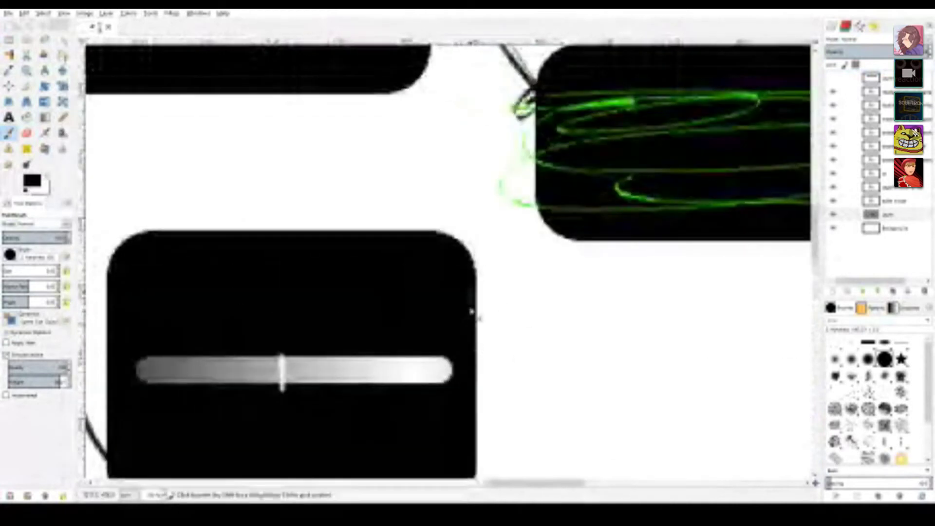
{"action": "left_click_drag", "start_coordinate": [471, 312], "coordinate": [538, 236]}
Step: Review the wired node network, the gradient node and the Add menu sketch at various zoom levels
{"action": "middle_click_drag", "start_coordinate": [599, 217], "coordinate": [516, 268]}
{"action": "scroll", "coordinate": [547, 230], "scroll_direction": "up", "scroll_amount": 7, "text": "ctrl"}
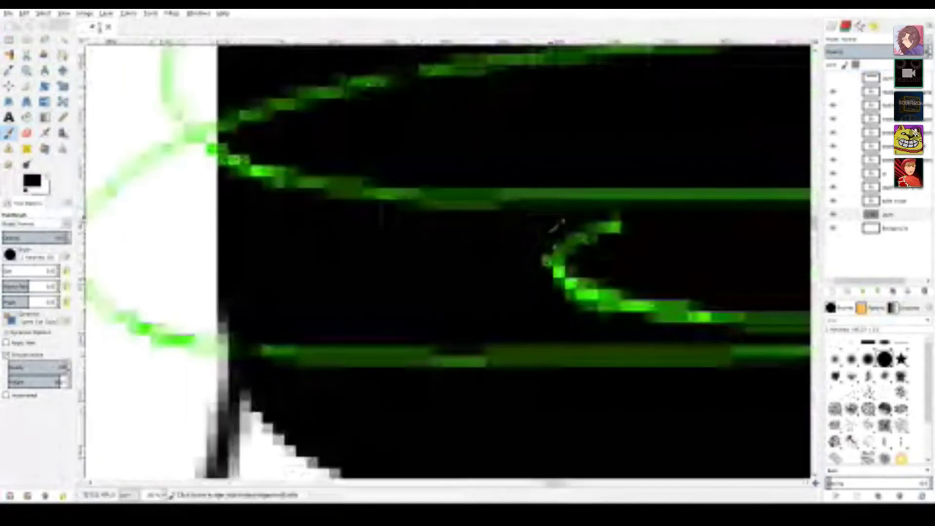
{"action": "scroll", "coordinate": [555, 230], "scroll_direction": "down", "scroll_amount": 5, "text": "ctrl"}
{"action": "scroll", "coordinate": [559, 229], "scroll_direction": "down", "scroll_amount": 5, "text": "ctrl"}
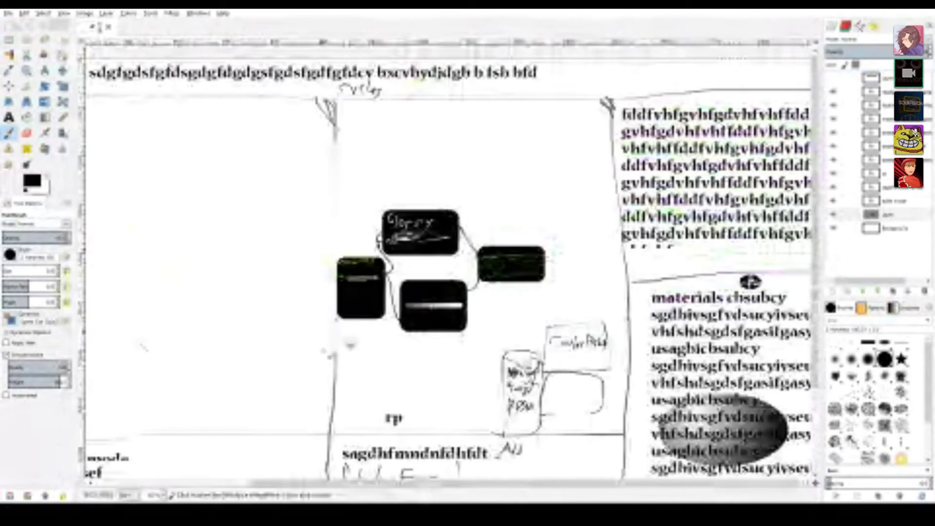
{"action": "scroll", "coordinate": [448, 292], "scroll_direction": "up", "scroll_amount": 4, "text": "ctrl"}
{"action": "scroll", "coordinate": [457, 266], "scroll_direction": "up", "scroll_amount": 3, "text": "ctrl"}
{"action": "scroll", "coordinate": [447, 272], "scroll_direction": "down", "scroll_amount": 5, "text": "ctrl"}
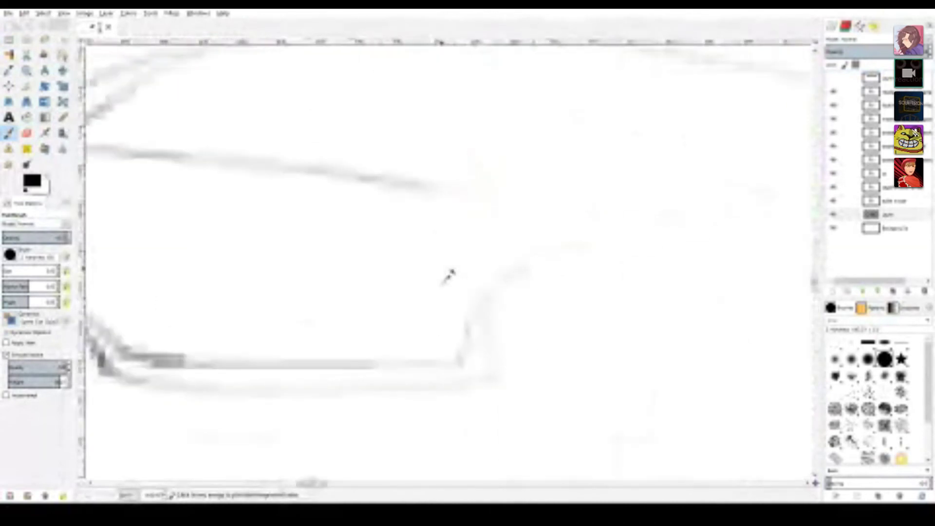
{"action": "middle_click_drag", "start_coordinate": [777, 286], "coordinate": [251, 325]}
{"action": "scroll", "coordinate": [253, 324], "scroll_direction": "down", "scroll_amount": 3, "text": "ctrl"}
{"action": "middle_click_drag", "start_coordinate": [522, 307], "coordinate": [429, 269]}
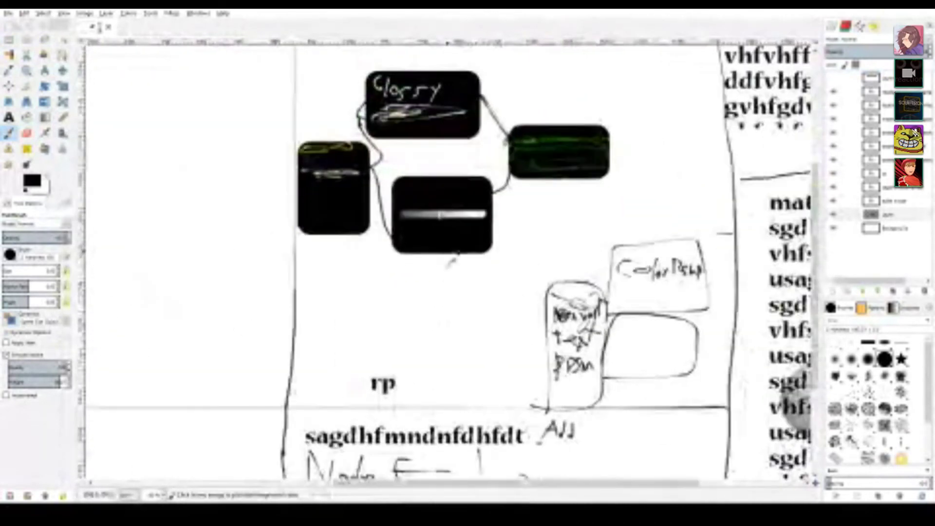
{"action": "scroll", "coordinate": [625, 337], "scroll_direction": "up", "scroll_amount": 3, "text": "ctrl"}
{"action": "scroll", "coordinate": [582, 405], "scroll_direction": "down", "scroll_amount": 2, "text": "ctrl"}
{"action": "middle_click_drag", "start_coordinate": [374, 302], "coordinate": [516, 316]}
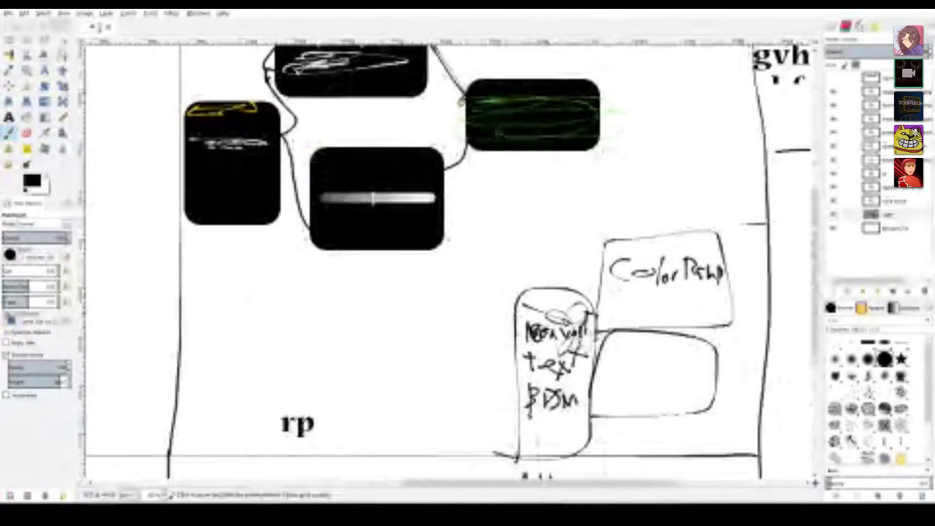
{"action": "middle_click_drag", "start_coordinate": [331, 344], "coordinate": [428, 402]}
{"action": "middle_click_drag", "start_coordinate": [282, 333], "coordinate": [727, 296]}
{"action": "scroll", "coordinate": [534, 311], "scroll_direction": "right", "scroll_amount": 12, "text": "shift"}
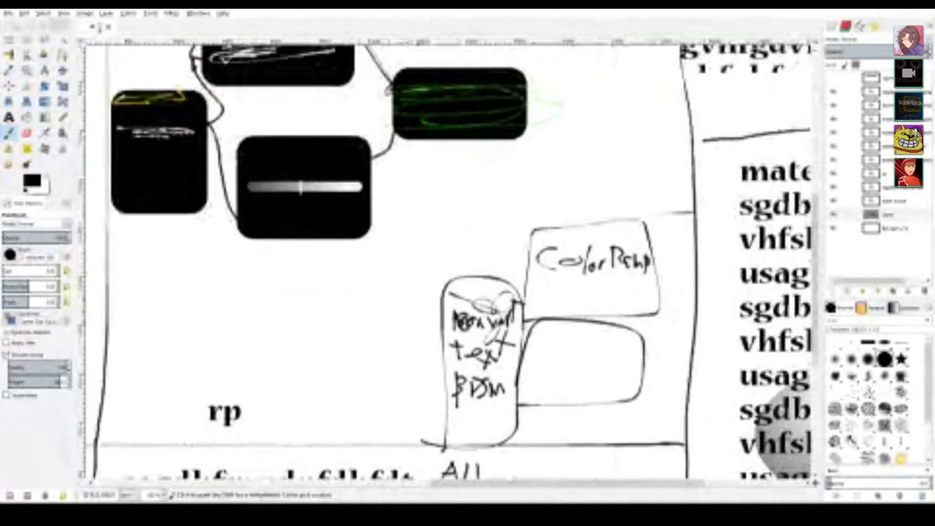
{"action": "scroll", "coordinate": [534, 311], "scroll_direction": "right", "scroll_amount": 2, "text": "shift"}
{"action": "scroll", "coordinate": [191, 235], "scroll_direction": "up", "scroll_amount": 1, "text": "ctrl"}
{"action": "middle_click_drag", "start_coordinate": [189, 241], "coordinate": [401, 242]}
{"action": "scroll", "coordinate": [361, 338], "scroll_direction": "up", "scroll_amount": 1}
{"action": "scroll", "coordinate": [421, 378], "scroll_direction": "up", "scroll_amount": 2, "text": "ctrl"}
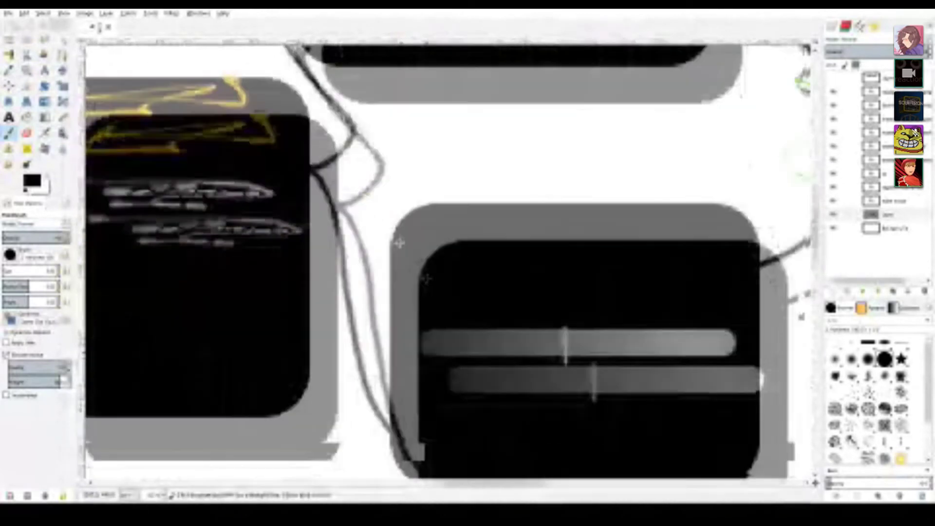
{"action": "scroll", "coordinate": [403, 234], "scroll_direction": "down", "scroll_amount": 2, "text": "ctrl"}
{"action": "scroll", "coordinate": [466, 308], "scroll_direction": "up", "scroll_amount": 2, "text": "ctrl"}
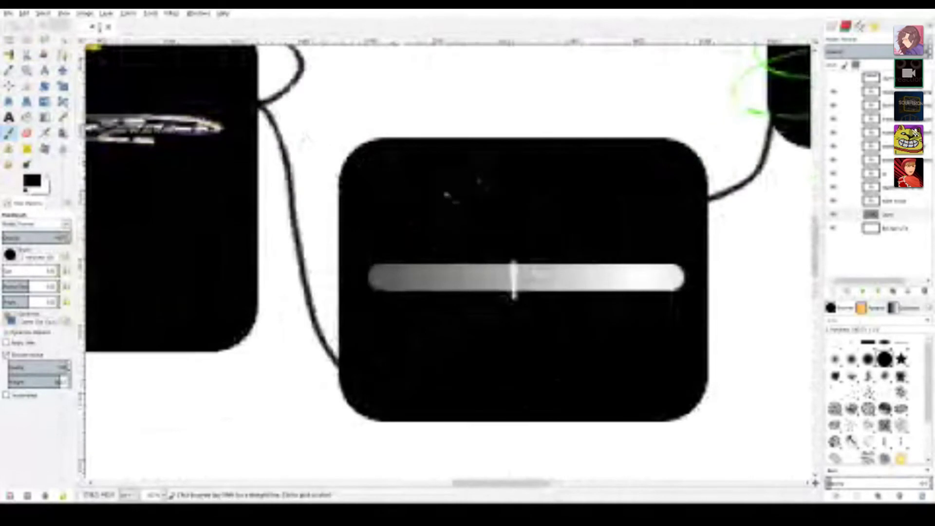
{"action": "scroll", "coordinate": [445, 194], "scroll_direction": "down", "scroll_amount": 2, "text": "ctrl"}
{"action": "middle_click_drag", "start_coordinate": [464, 211], "coordinate": [478, 295]}
{"action": "middle_click_drag", "start_coordinate": [555, 300], "coordinate": [497, 276]}
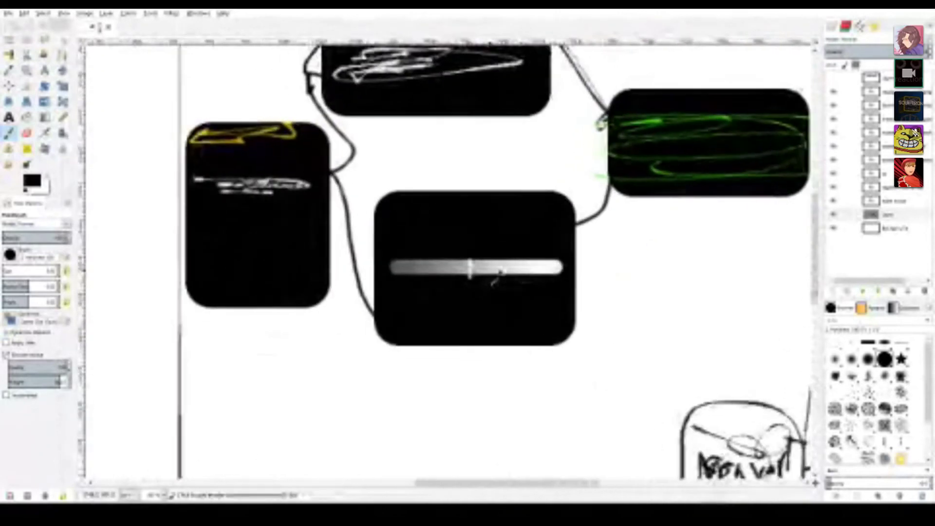
Step: Examine the gradient node and its connections to the Glossy, tall and green nodes up close and from afar
{"action": "scroll", "coordinate": [496, 279], "scroll_direction": "up", "scroll_amount": 3, "text": "ctrl"}
{"action": "scroll", "coordinate": [492, 273], "scroll_direction": "down", "scroll_amount": 6, "text": "ctrl"}
{"action": "scroll", "coordinate": [477, 294], "scroll_direction": "up", "scroll_amount": 3, "text": "ctrl"}
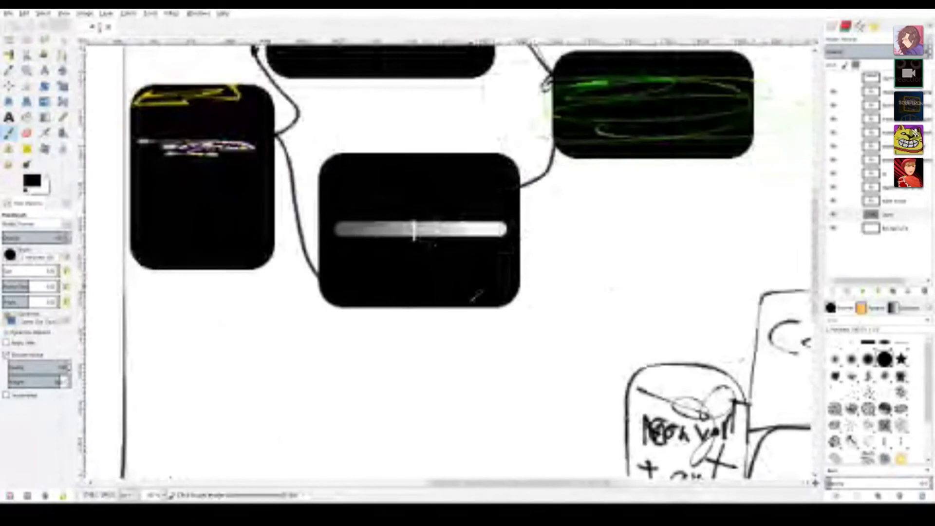
{"action": "scroll", "coordinate": [492, 371], "scroll_direction": "up", "scroll_amount": 5}
{"action": "scroll", "coordinate": [496, 359], "scroll_direction": "up", "scroll_amount": 2, "text": "ctrl"}
{"action": "scroll", "coordinate": [516, 316], "scroll_direction": "down", "scroll_amount": 1, "text": "ctrl"}
{"action": "scroll", "coordinate": [519, 314], "scroll_direction": "down", "scroll_amount": 5, "text": "ctrl"}
{"action": "middle_click_drag", "start_coordinate": [503, 358], "coordinate": [489, 307]}
{"action": "scroll", "coordinate": [488, 307], "scroll_direction": "up", "scroll_amount": 5, "text": "ctrl"}
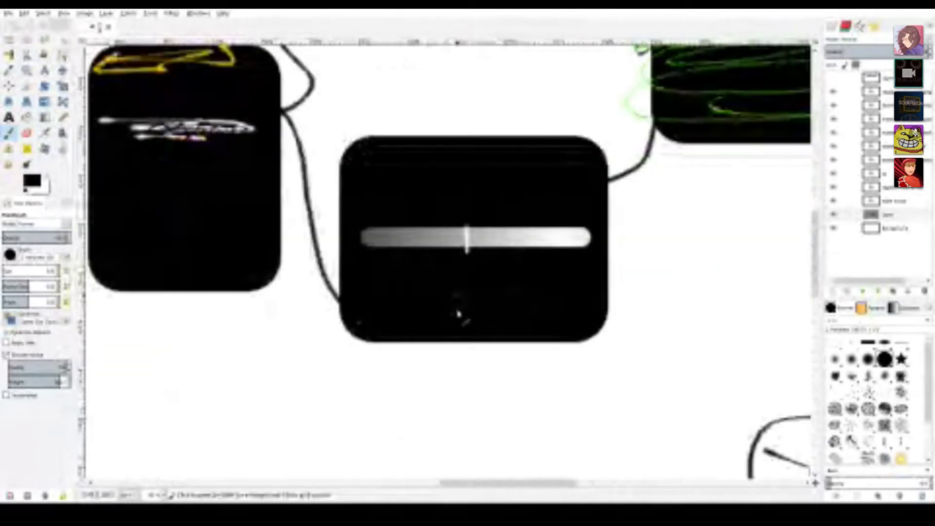
{"action": "scroll", "coordinate": [574, 251], "scroll_direction": "up", "scroll_amount": 2}
{"action": "middle_click_drag", "start_coordinate": [616, 241], "coordinate": [531, 279]}
{"action": "scroll", "coordinate": [545, 282], "scroll_direction": "up", "scroll_amount": 3}
{"action": "scroll", "coordinate": [657, 269], "scroll_direction": "up", "scroll_amount": 1, "text": "ctrl"}
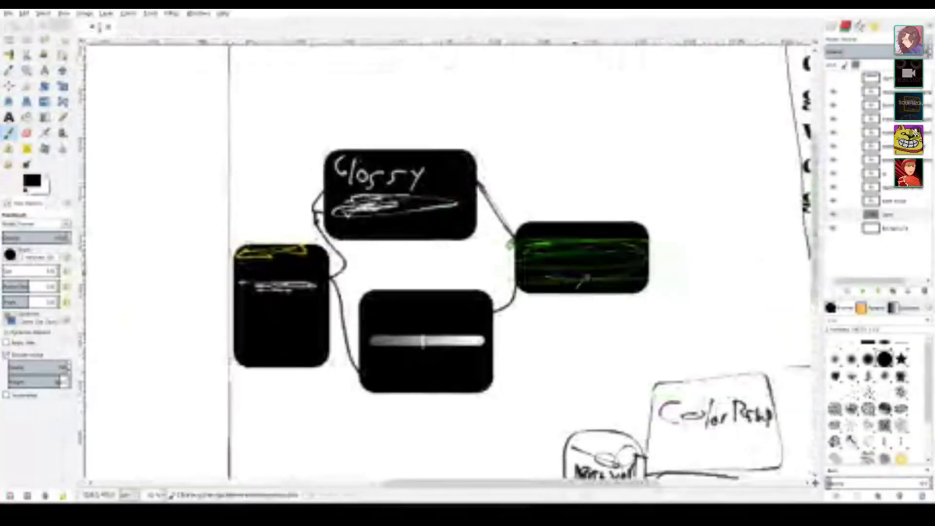
{"action": "middle_click_drag", "start_coordinate": [583, 281], "coordinate": [497, 259]}
{"action": "middle_click_drag", "start_coordinate": [388, 263], "coordinate": [394, 233]}
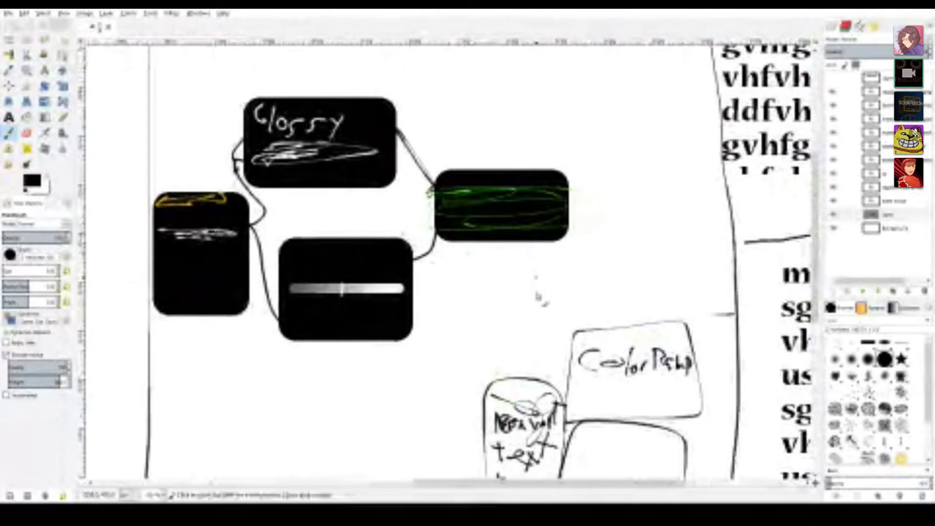
{"action": "middle_click_drag", "start_coordinate": [416, 291], "coordinate": [465, 324]}
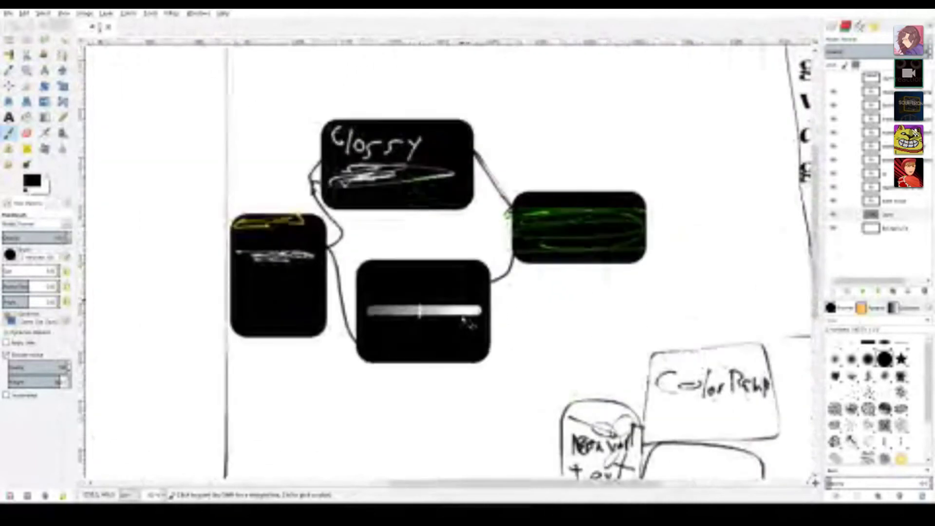
{"action": "scroll", "coordinate": [458, 294], "scroll_direction": "up", "scroll_amount": 4, "text": "ctrl"}
{"action": "scroll", "coordinate": [458, 294], "scroll_direction": "down", "scroll_amount": 8, "text": "ctrl"}
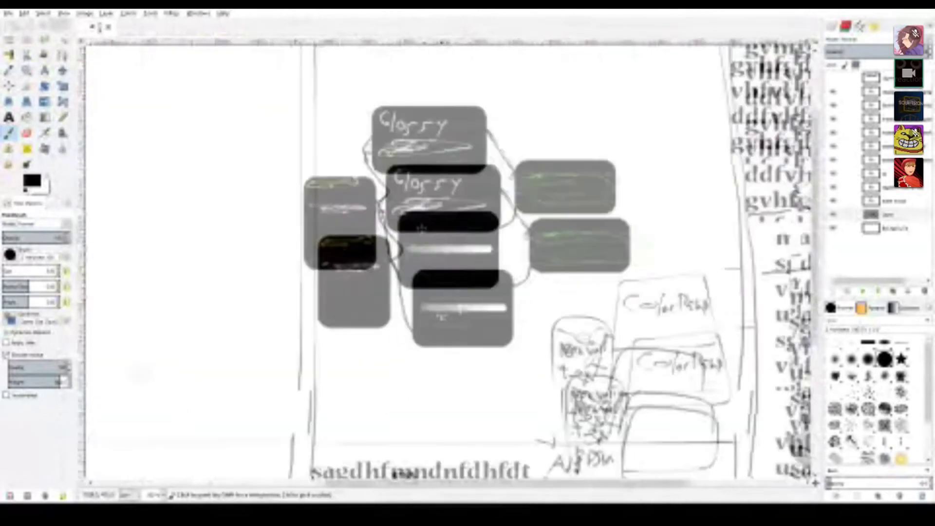
{"action": "scroll", "coordinate": [428, 192], "scroll_direction": "down", "scroll_amount": 2, "text": "ctrl"}
{"action": "scroll", "coordinate": [453, 195], "scroll_direction": "up", "scroll_amount": 2, "text": "ctrl"}
Step: Delete the node network with the Add menu sketch, and the handwritten node editor label below it
{"action": "middle_click_drag", "start_coordinate": [471, 191], "coordinate": [401, 199]}
{"action": "middle_click_drag", "start_coordinate": [389, 301], "coordinate": [378, 298]}
{"action": "key", "text": "r"}
{"action": "left_click_drag", "start_coordinate": [343, 89], "coordinate": [619, 385]}
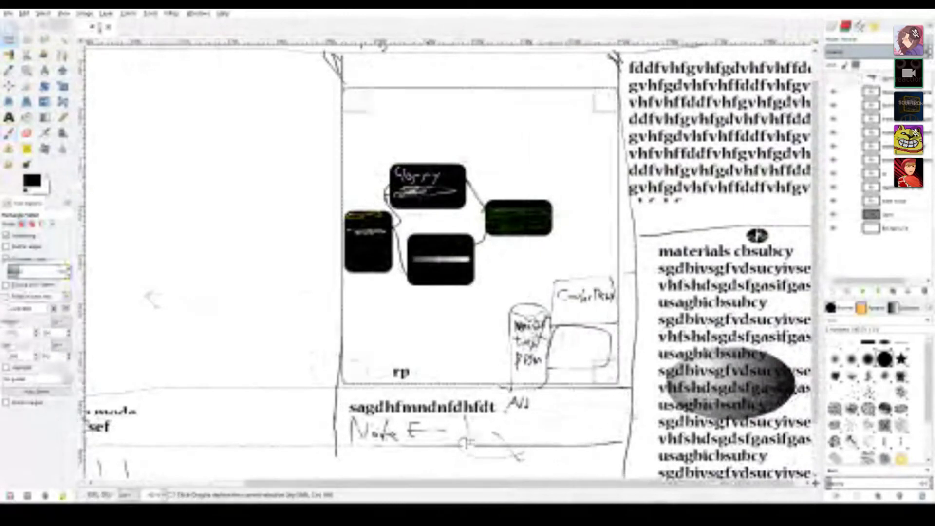
{"action": "left_click", "coordinate": [898, 219]}
{"action": "key", "text": "Delete"}
{"action": "left_click_drag", "start_coordinate": [340, 390], "coordinate": [606, 436]}
{"action": "key", "text": "Delete"}
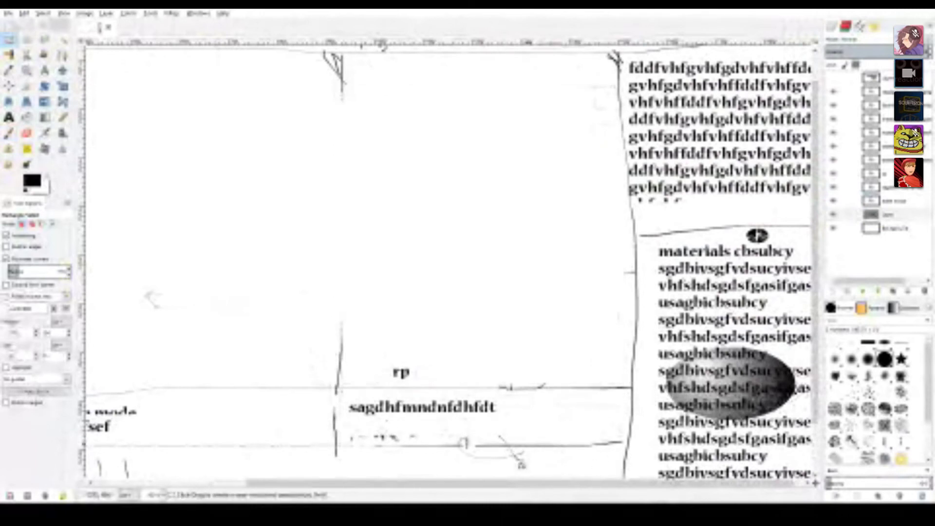
Step: Handwrite a new editor label in black below the "sagdhfmndnfdhfdt" text and scribble circles around it
{"action": "scroll", "coordinate": [519, 446], "scroll_direction": "up", "scroll_amount": 2, "text": "ctrl"}
{"action": "key", "text": "p"}
{"action": "middle_click_drag", "start_coordinate": [205, 425], "coordinate": [225, 373]}
{"action": "scroll", "coordinate": [225, 373], "scroll_direction": "up", "scroll_amount": 4, "text": "ctrl"}
{"action": "left_click_drag", "start_coordinate": [168, 304], "coordinate": [296, 376]}
{"action": "left_click_drag", "start_coordinate": [253, 397], "coordinate": [299, 297]}
{"action": "mouse_move", "coordinate": [343, 292]}
{"action": "left_mouse_down"}
{"action": "mouse_move", "coordinate": [347, 317]}
{"action": "mouse_move", "coordinate": [482, 237]}
{"action": "left_mouse_up"}
{"action": "mouse_move", "coordinate": [580, 242]}
{"action": "left_mouse_down"}
{"action": "mouse_move", "coordinate": [516, 340]}
{"action": "mouse_move", "coordinate": [640, 395]}
{"action": "left_mouse_up"}
{"action": "left_click_drag", "start_coordinate": [494, 347], "coordinate": [727, 306]}
{"action": "mouse_move", "coordinate": [779, 251]}
{"action": "left_mouse_down"}
{"action": "mouse_move", "coordinate": [740, 441]}
{"action": "mouse_move", "coordinate": [496, 385]}
{"action": "mouse_move", "coordinate": [694, 267]}
{"action": "mouse_move", "coordinate": [703, 433]}
{"action": "mouse_move", "coordinate": [127, 442]}
{"action": "mouse_move", "coordinate": [438, 250]}
{"action": "left_mouse_up"}
{"action": "scroll", "coordinate": [416, 234], "scroll_direction": "down", "scroll_amount": 3, "text": "ctrl"}
{"action": "middle_click_drag", "start_coordinate": [508, 235], "coordinate": [418, 340]}
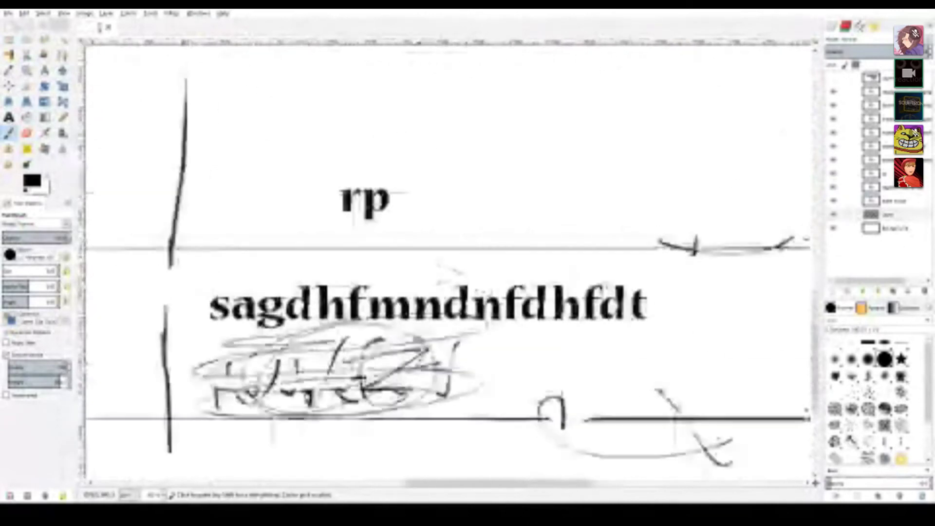
Step: Sketch a rounded frame crossed by vertical and horizontal grid lines in the emptied editor area
{"action": "scroll", "coordinate": [419, 217], "scroll_direction": "down", "scroll_amount": 2, "text": "ctrl"}
{"action": "mouse_move", "coordinate": [481, 231]}
{"action": "middle_mouse_down"}
{"action": "mouse_move", "coordinate": [473, 349]}
{"action": "mouse_move", "coordinate": [461, 373]}
{"action": "middle_mouse_up"}
{"action": "mouse_move", "coordinate": [433, 116]}
{"action": "left_mouse_down"}
{"action": "mouse_move", "coordinate": [438, 280]}
{"action": "mouse_move", "coordinate": [692, 90]}
{"action": "mouse_move", "coordinate": [431, 107]}
{"action": "left_mouse_up"}
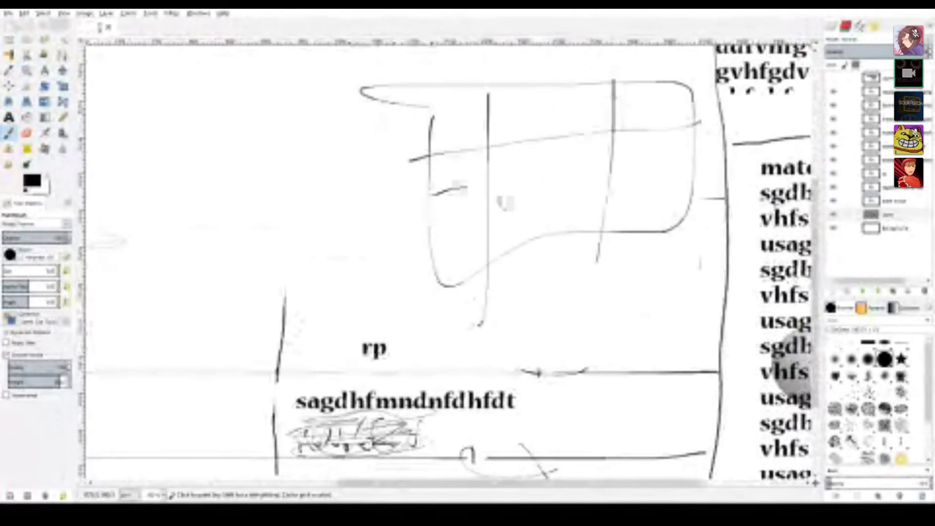
{"action": "scroll", "coordinate": [504, 202], "scroll_direction": "left", "scroll_amount": 10}
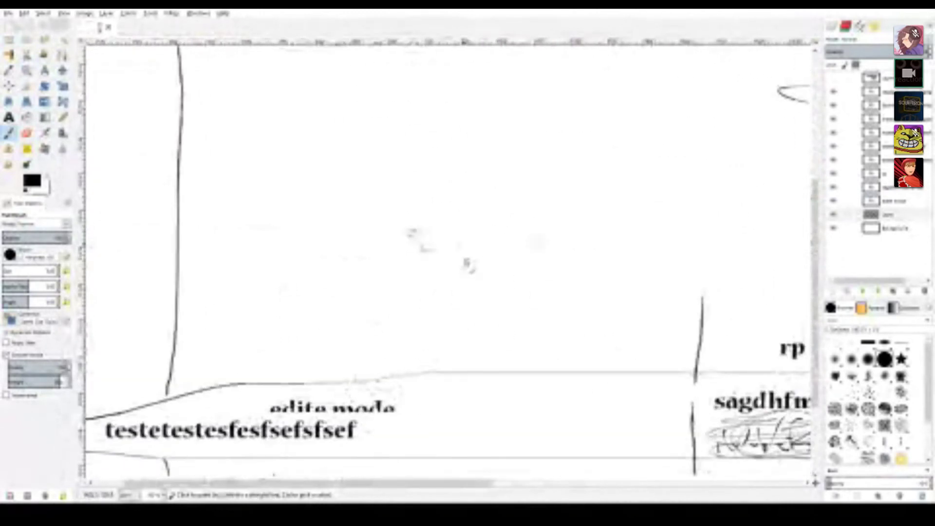
{"action": "scroll", "coordinate": [550, 246], "scroll_direction": "up", "scroll_amount": 2, "text": "ctrl"}
{"action": "mouse_move", "coordinate": [580, 211]}
{"action": "left_mouse_down"}
{"action": "mouse_move", "coordinate": [106, 215]}
{"action": "mouse_move", "coordinate": [308, 156]}
{"action": "left_mouse_up"}
{"action": "key", "text": "ctrl+z"}
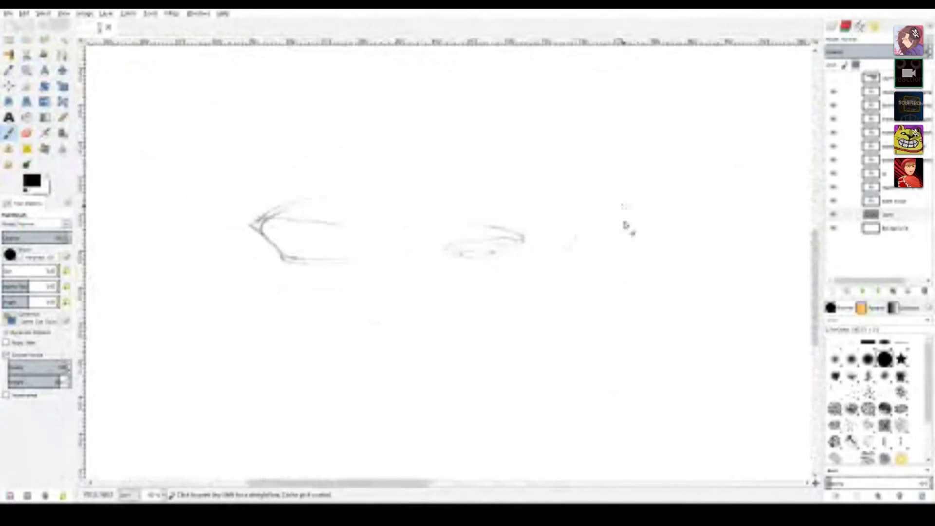
Step: Compare the grid sketch in the editor area with the faint sketch in the neighbouring viewport
{"action": "middle_click_drag", "start_coordinate": [626, 225], "coordinate": [195, 243]}
{"action": "scroll", "coordinate": [195, 243], "scroll_direction": "down", "scroll_amount": 3, "text": "ctrl"}
{"action": "mouse_move", "coordinate": [307, 299]}
{"action": "middle_mouse_down"}
{"action": "mouse_move", "coordinate": [411, 305]}
{"action": "mouse_move", "coordinate": [517, 297]}
{"action": "middle_mouse_up"}
{"action": "scroll", "coordinate": [518, 297], "scroll_direction": "up", "scroll_amount": 2, "text": "ctrl"}
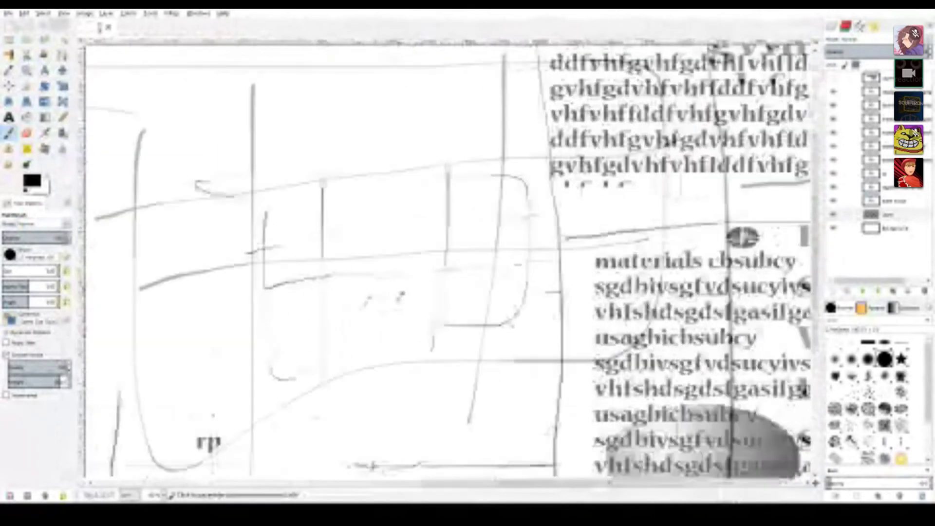
{"action": "scroll", "coordinate": [400, 296], "scroll_direction": "up", "scroll_amount": 2, "text": "ctrl"}
{"action": "middle_click_drag", "start_coordinate": [197, 483], "coordinate": [274, 380]}
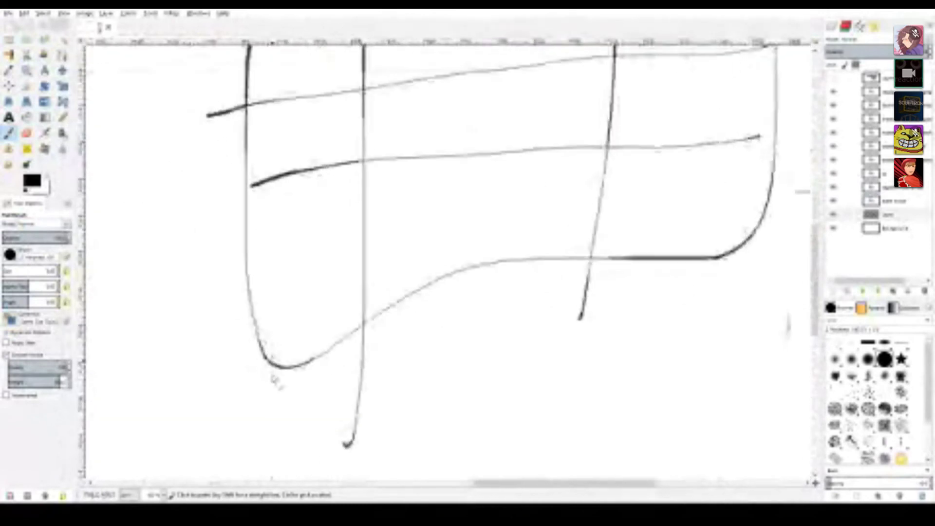
{"action": "scroll", "coordinate": [314, 365], "scroll_direction": "down", "scroll_amount": 3, "text": "ctrl"}
{"action": "middle_click_drag", "start_coordinate": [152, 307], "coordinate": [442, 249]}
{"action": "scroll", "coordinate": [361, 234], "scroll_direction": "up", "scroll_amount": 1, "text": "ctrl"}
{"action": "scroll", "coordinate": [361, 234], "scroll_direction": "up", "scroll_amount": 1, "text": "ctrl"}
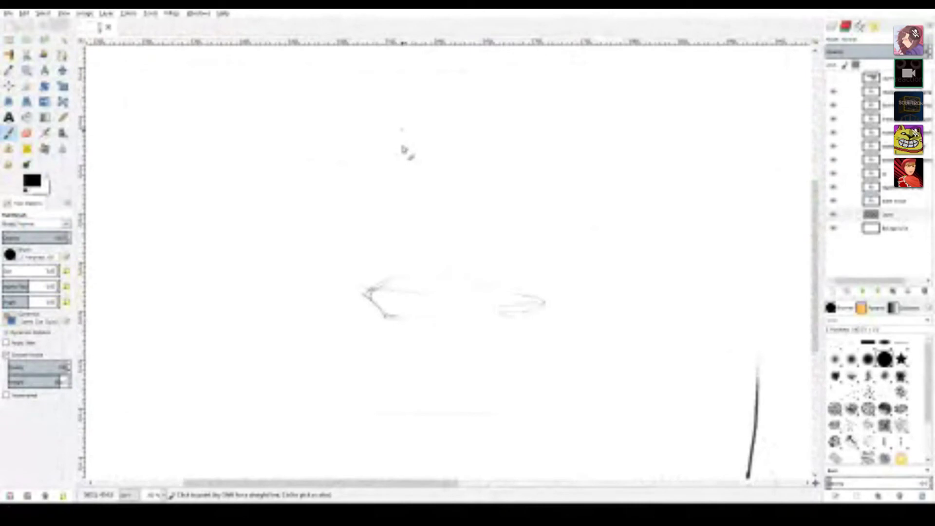
{"action": "mouse_move", "coordinate": [385, 91]}
{"action": "left_mouse_down"}
{"action": "mouse_move", "coordinate": [590, 185]}
{"action": "mouse_move", "coordinate": [544, 109]}
{"action": "left_mouse_up"}
{"action": "key", "text": "ctrl+z"}
{"action": "mouse_move", "coordinate": [514, 236]}
{"action": "middle_mouse_down"}
{"action": "mouse_move", "coordinate": [384, 211]}
{"action": "mouse_move", "coordinate": [496, 239]}
{"action": "middle_mouse_up"}
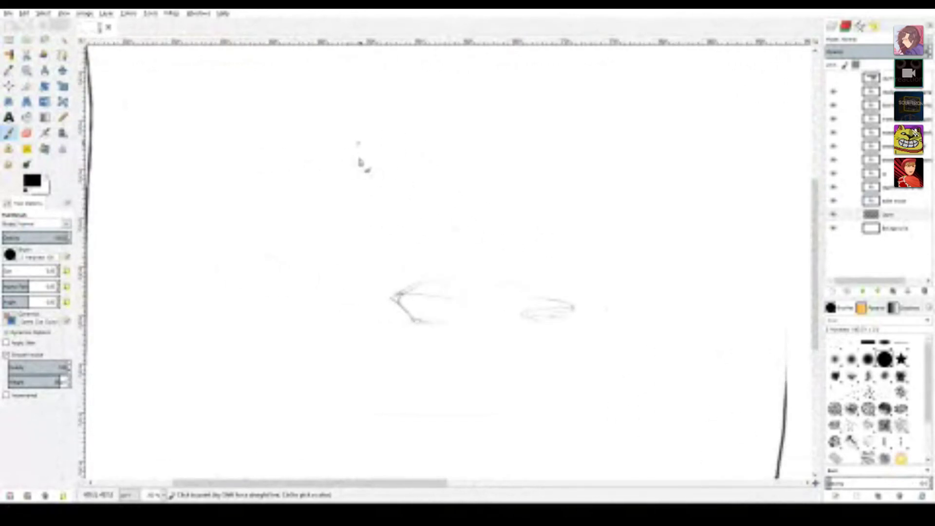
{"action": "middle_click_drag", "start_coordinate": [426, 178], "coordinate": [261, 178]}
Step: Draw an irregular rounded outline with angular inner lines over the grid sketch
{"action": "scroll", "coordinate": [414, 217], "scroll_direction": "down", "scroll_amount": 3, "text": "ctrl"}
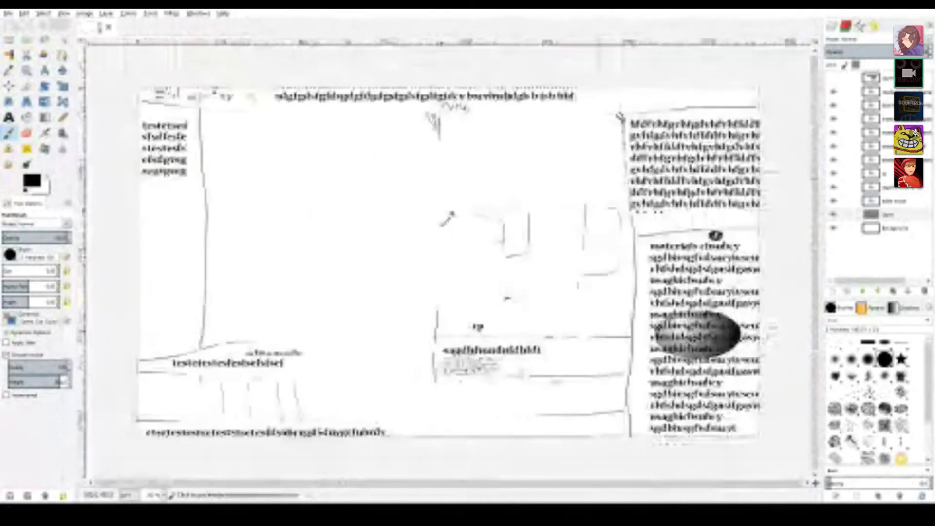
{"action": "middle_click_drag", "start_coordinate": [475, 223], "coordinate": [273, 172]}
{"action": "scroll", "coordinate": [273, 172], "scroll_direction": "up", "scroll_amount": 3, "text": "ctrl"}
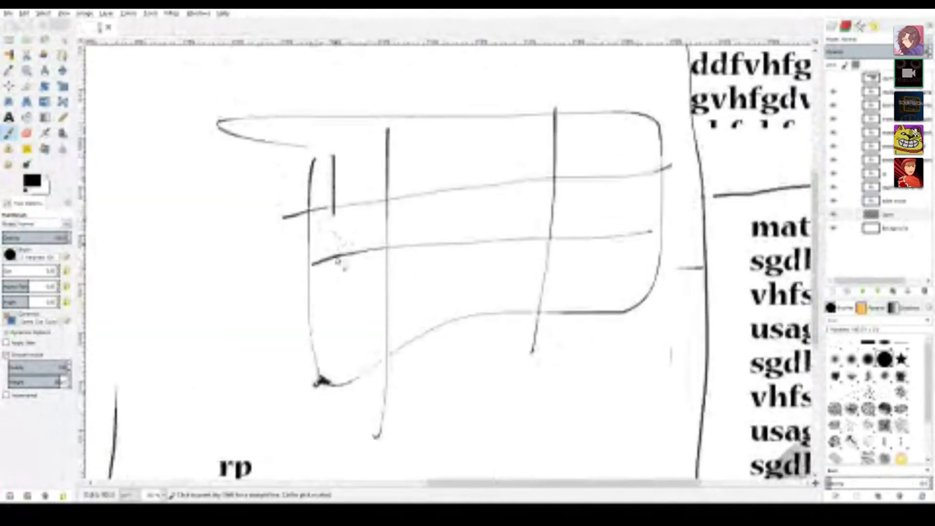
{"action": "key", "text": "ctrl+z"}
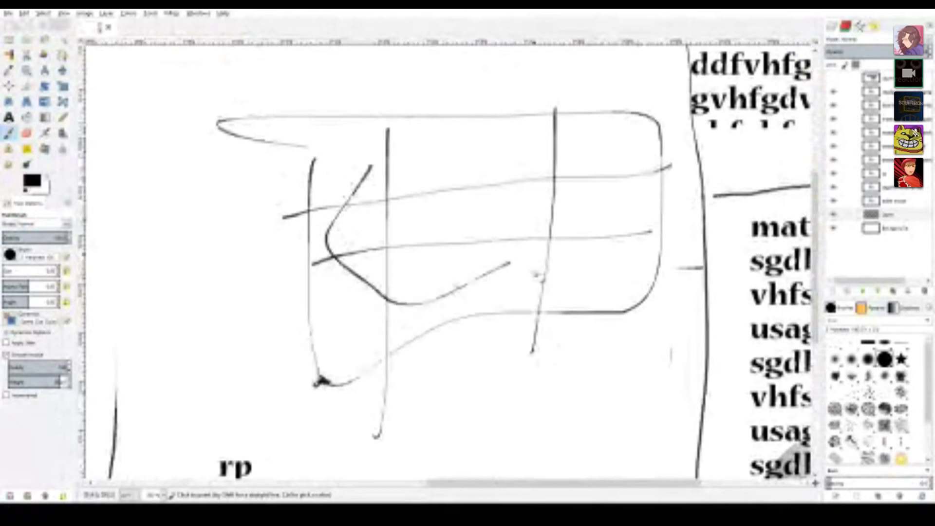
{"action": "left_click_drag", "start_coordinate": [488, 144], "coordinate": [358, 157]}
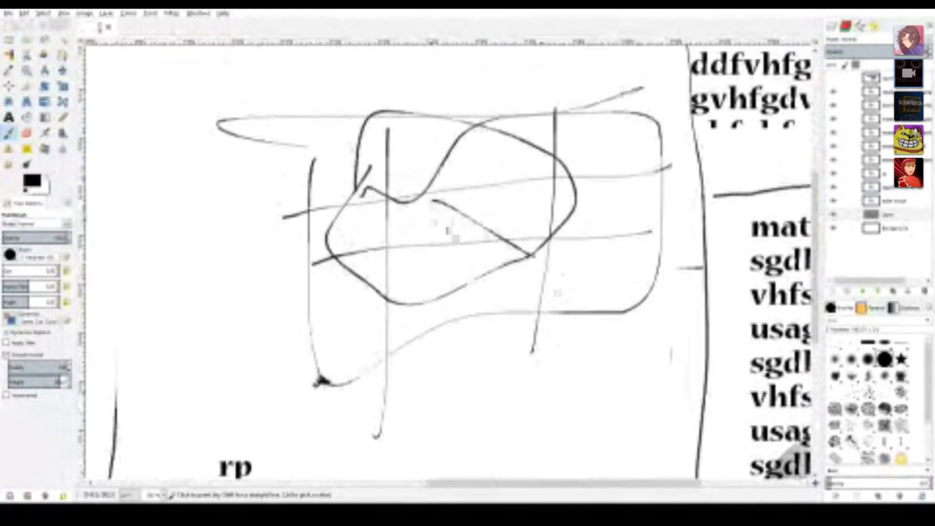
{"action": "scroll", "coordinate": [425, 288], "scroll_direction": "up", "scroll_amount": 3, "text": "ctrl"}
{"action": "middle_click_drag", "start_coordinate": [424, 288], "coordinate": [336, 312]}
{"action": "scroll", "coordinate": [337, 313], "scroll_direction": "down", "scroll_amount": 3, "text": "ctrl"}
{"action": "scroll", "coordinate": [376, 207], "scroll_direction": "up", "scroll_amount": 1, "text": "ctrl"}
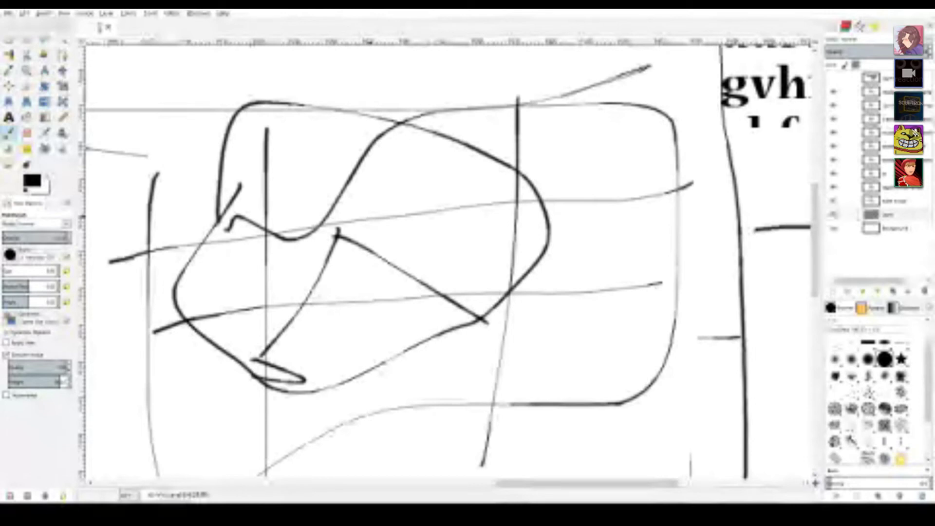
Step: Move the blue droplet image onto the grid sketch and reorder the layers so the sketch lies above it
{"action": "scroll", "coordinate": [369, 273], "scroll_direction": "down", "scroll_amount": 4, "text": "ctrl"}
{"action": "key", "text": "m"}
{"action": "left_click_drag", "start_coordinate": [458, 280], "coordinate": [550, 261]}
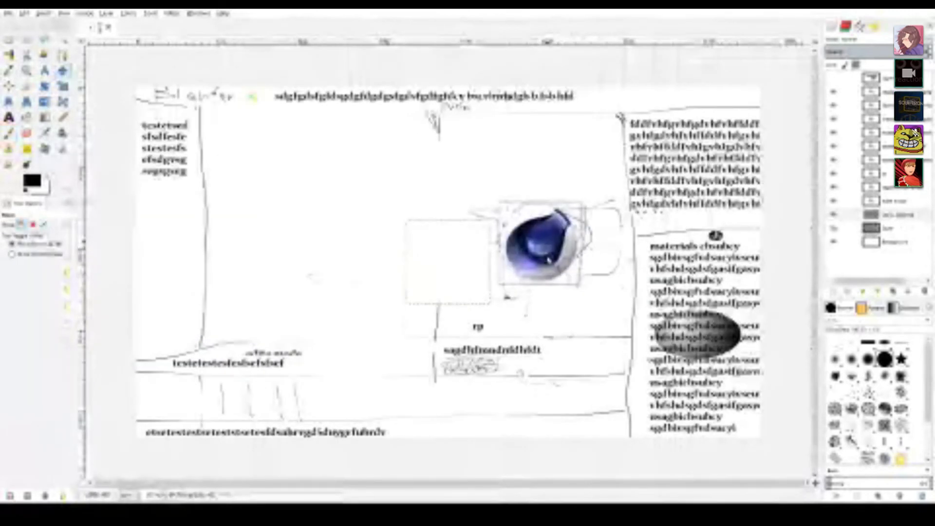
{"action": "left_click", "coordinate": [889, 229]}
{"action": "left_click_drag", "start_coordinate": [900, 226], "coordinate": [897, 213]}
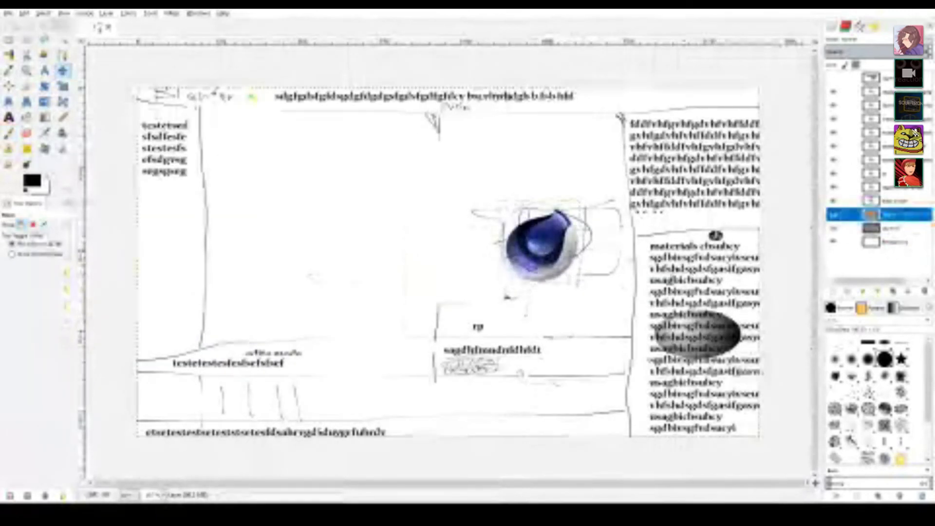
Step: Paint angular black outline strokes around the outer side of the droplet image
{"action": "scroll", "coordinate": [544, 242], "scroll_direction": "up", "scroll_amount": 3, "text": "ctrl"}
{"action": "middle_click_drag", "start_coordinate": [577, 267], "coordinate": [551, 260]}
{"action": "key", "text": "p"}
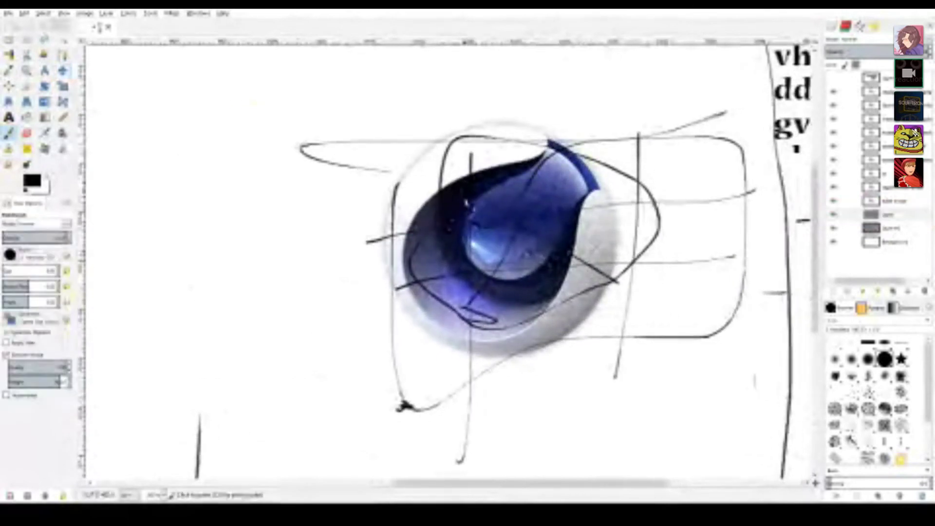
{"action": "key", "text": "plus"}
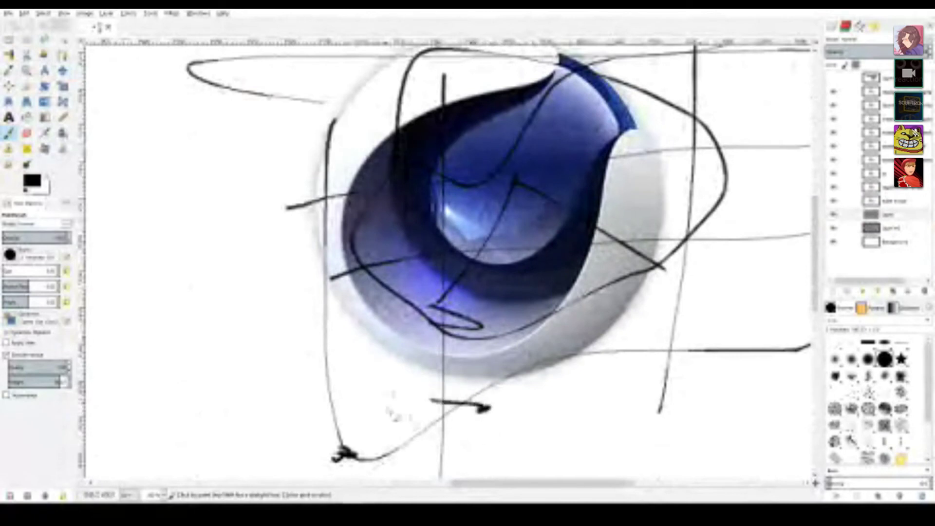
{"action": "mouse_move", "coordinate": [302, 349]}
{"action": "left_mouse_down"}
{"action": "mouse_move", "coordinate": [253, 217]}
{"action": "mouse_move", "coordinate": [295, 143]}
{"action": "left_mouse_up"}
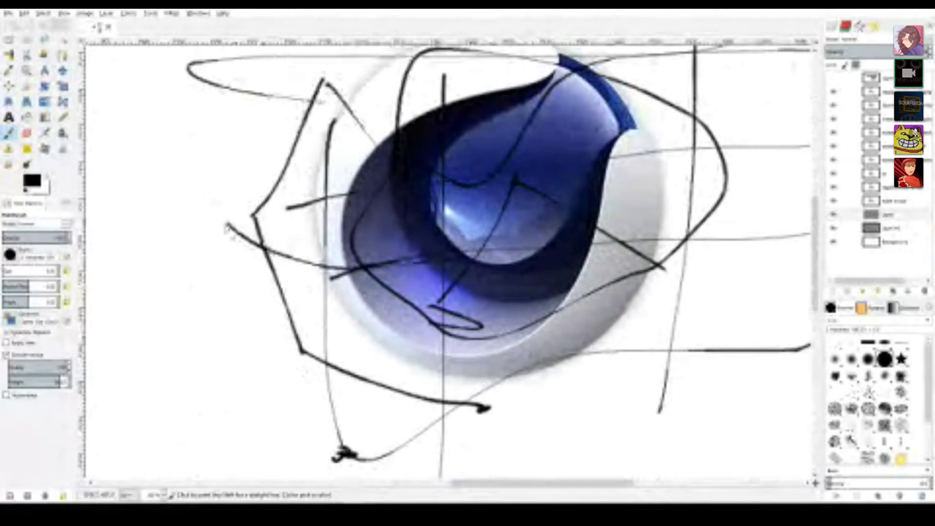
Step: Examine the droplet image with its outlines against the faint sketch in the viewport
{"action": "middle_click_drag", "start_coordinate": [365, 224], "coordinate": [486, 249]}
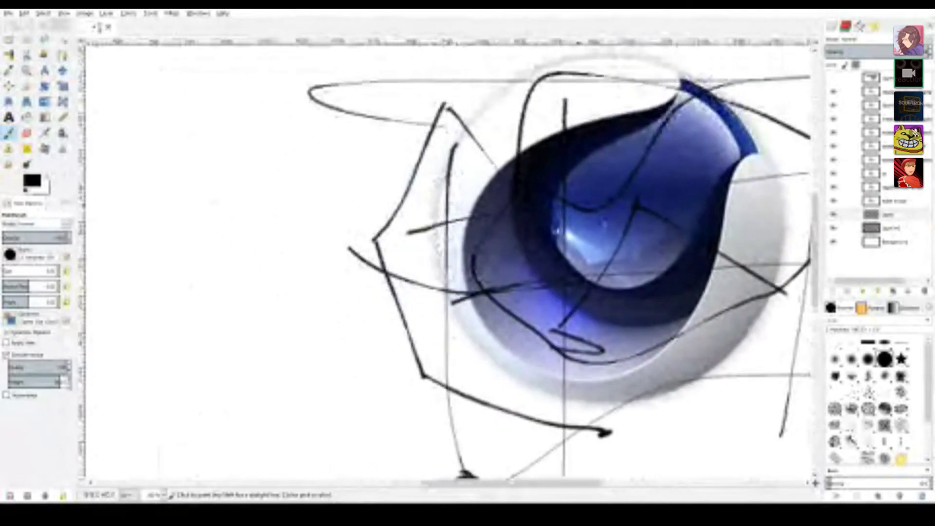
{"action": "scroll", "coordinate": [374, 254], "scroll_direction": "down", "scroll_amount": 3, "text": "ctrl"}
{"action": "middle_click_drag", "start_coordinate": [314, 282], "coordinate": [572, 244]}
{"action": "scroll", "coordinate": [381, 268], "scroll_direction": "up", "scroll_amount": 2, "text": "ctrl"}
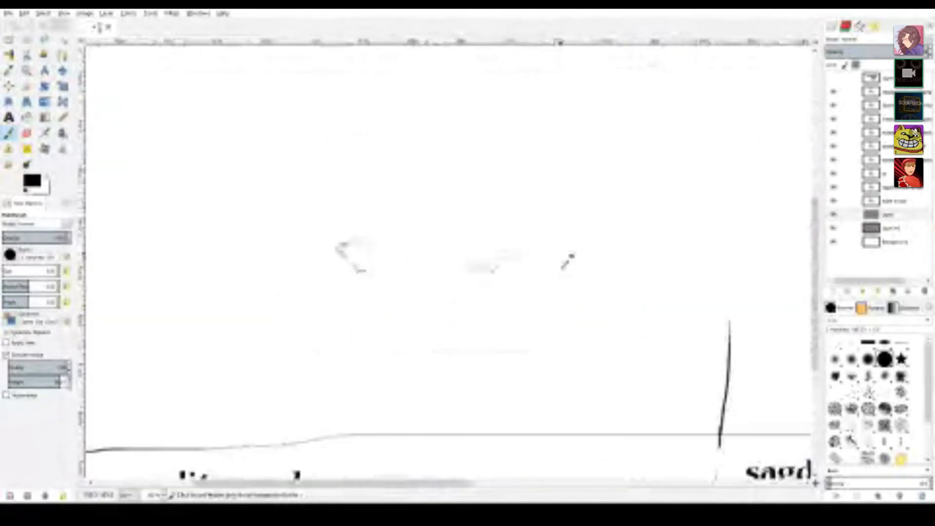
{"action": "scroll", "coordinate": [567, 262], "scroll_direction": "down", "scroll_amount": 4, "text": "ctrl"}
{"action": "scroll", "coordinate": [568, 262], "scroll_direction": "up", "scroll_amount": 6, "text": "ctrl"}
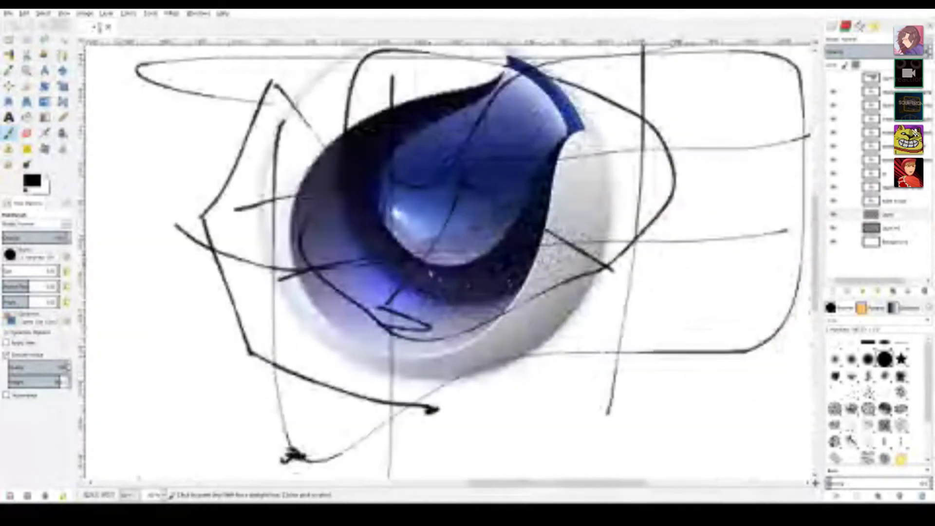
{"action": "mouse_move", "coordinate": [431, 295]}
{"action": "left_mouse_down"}
{"action": "mouse_move", "coordinate": [524, 299]}
{"action": "mouse_move", "coordinate": [667, 170]}
{"action": "left_mouse_up"}
{"action": "left_click_drag", "start_coordinate": [625, 133], "coordinate": [470, 30]}
{"action": "middle_click_drag", "start_coordinate": [446, 77], "coordinate": [503, 231]}
{"action": "mouse_move", "coordinate": [509, 182]}
{"action": "left_mouse_down"}
{"action": "mouse_move", "coordinate": [335, 228]}
{"action": "mouse_move", "coordinate": [320, 271]}
{"action": "left_mouse_up"}
{"action": "middle_click_drag", "start_coordinate": [272, 326], "coordinate": [832, 166]}
{"action": "middle_click_drag", "start_coordinate": [339, 308], "coordinate": [511, 219]}
{"action": "scroll", "coordinate": [601, 213], "scroll_direction": "up", "scroll_amount": 3, "text": "ctrl"}
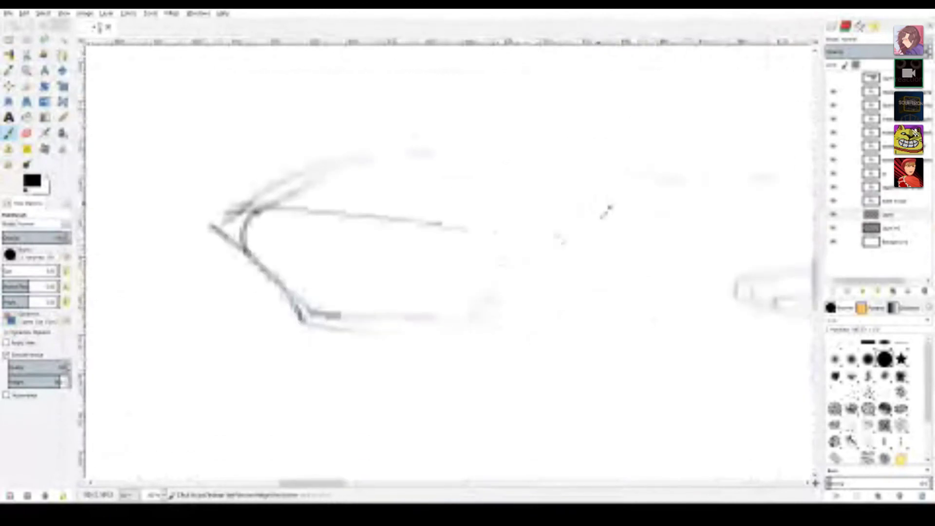
{"action": "middle_click_drag", "start_coordinate": [438, 212], "coordinate": [257, 144]}
Step: Duplicate the droplet image layer and move the copy into the viewport area
{"action": "scroll", "coordinate": [263, 146], "scroll_direction": "down", "scroll_amount": 6, "text": "ctrl"}
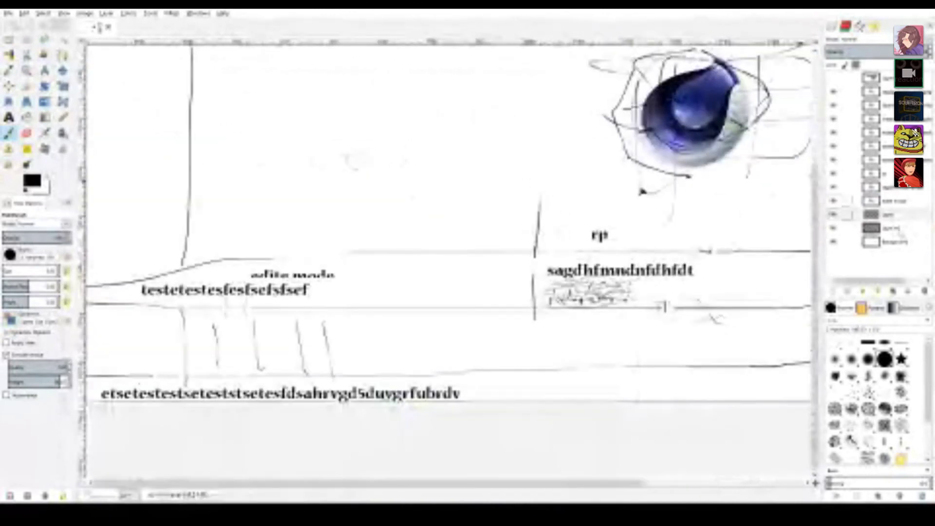
{"action": "left_click", "coordinate": [890, 231]}
{"action": "left_click", "coordinate": [893, 290]}
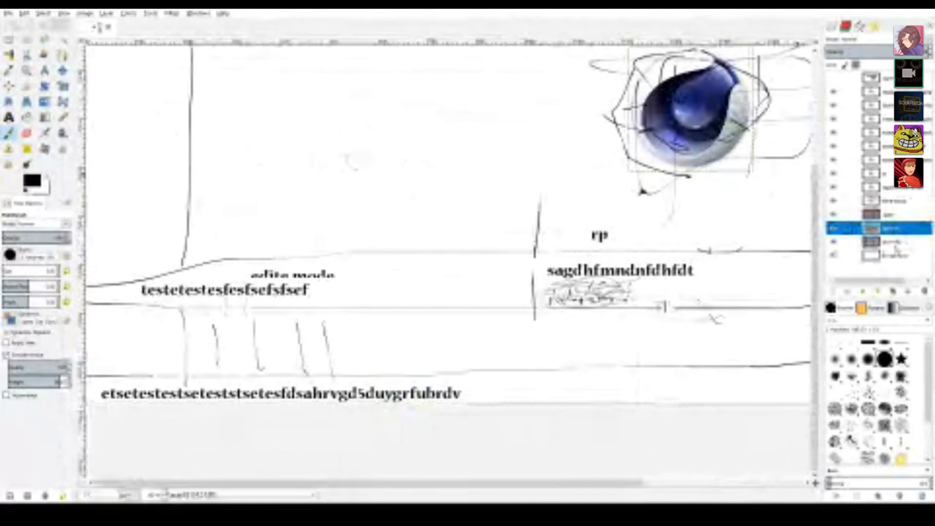
{"action": "key", "text": "m"}
{"action": "left_click_drag", "start_coordinate": [696, 136], "coordinate": [390, 202]}
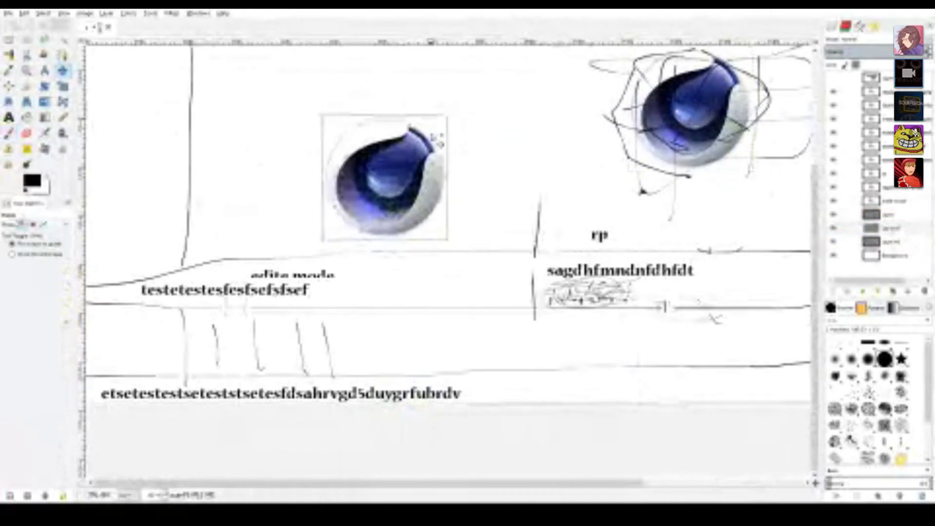
Step: Apply a perspective transform that flattens the copied droplet image in the viewport
{"action": "key", "text": "shift+p"}
{"action": "left_click", "coordinate": [433, 140]}
{"action": "left_click_drag", "start_coordinate": [446, 116], "coordinate": [409, 186]}
{"action": "left_click_drag", "start_coordinate": [325, 239], "coordinate": [324, 174]}
{"action": "left_click_drag", "start_coordinate": [446, 240], "coordinate": [373, 164]}
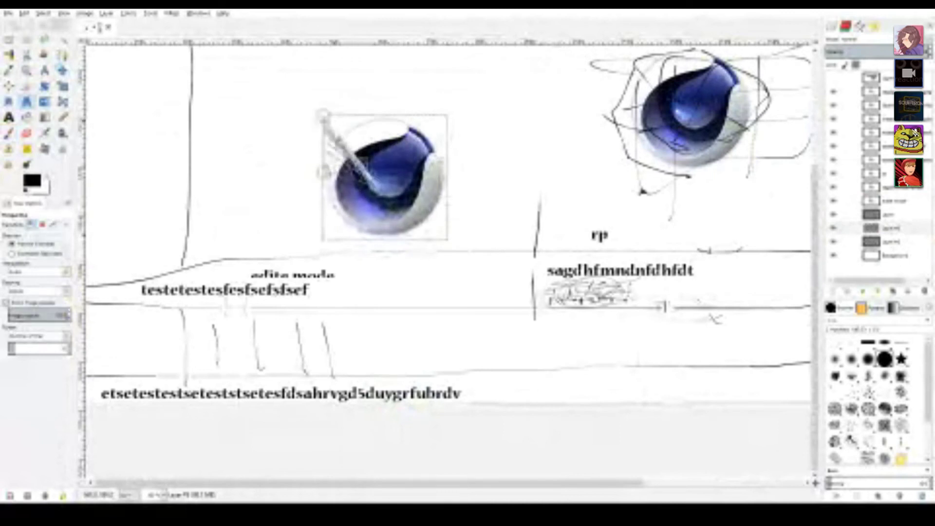
{"action": "left_click_drag", "start_coordinate": [326, 120], "coordinate": [335, 156]}
{"action": "key", "text": "Return"}
Step: Apply a perspective transform to the copied droplet, shrinking and tilting it to fit the faint sketched surface in the viewport
{"action": "scroll", "coordinate": [340, 157], "scroll_direction": "up", "scroll_amount": 4, "text": "ctrl"}
{"action": "left_click_drag", "start_coordinate": [457, 206], "coordinate": [559, 221]}
{"action": "left_click_drag", "start_coordinate": [495, 288], "coordinate": [526, 192]}
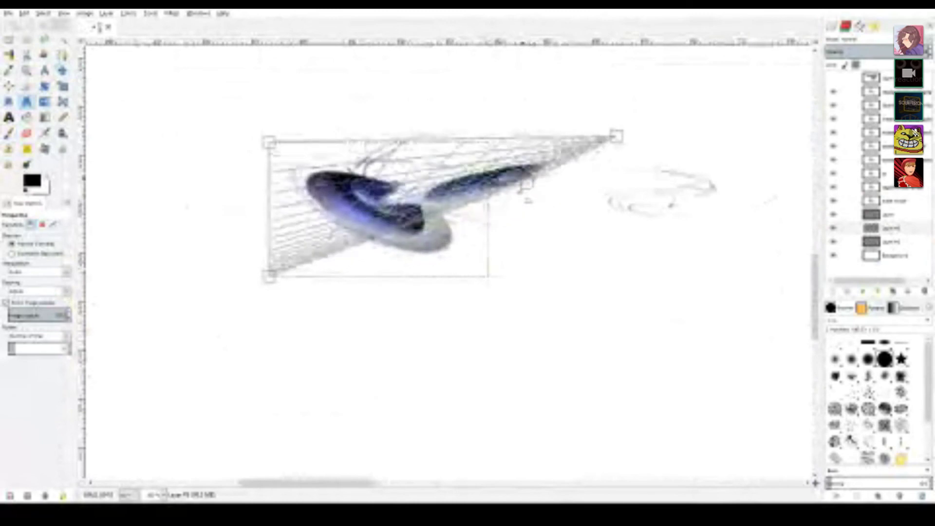
{"action": "left_click_drag", "start_coordinate": [254, 148], "coordinate": [438, 140]}
{"action": "left_click_drag", "start_coordinate": [269, 275], "coordinate": [346, 169]}
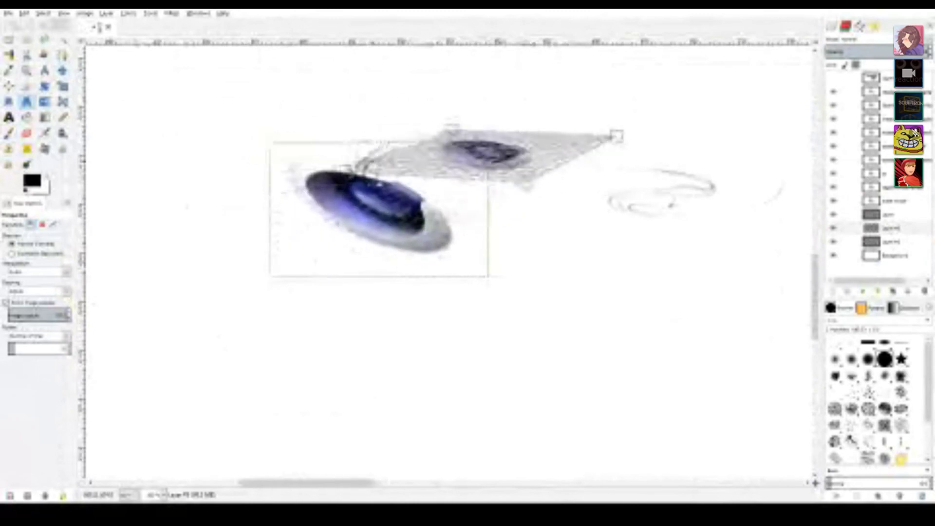
{"action": "key", "text": "Return"}
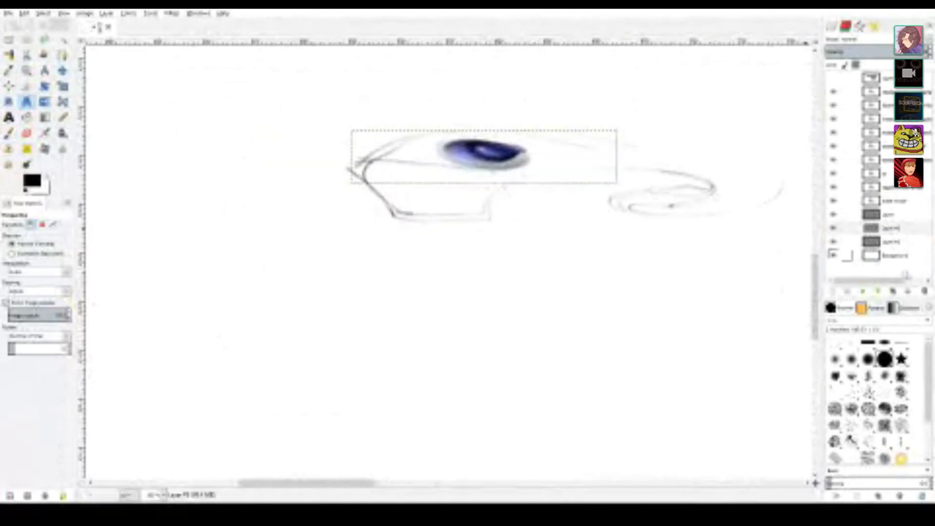
Step: Handwrite "ren" in black on the background layer with the Paintbrush, just beneath the handwritten "Blender" title
{"action": "left_click", "coordinate": [891, 254]}
{"action": "scroll", "coordinate": [526, 335], "scroll_direction": "up", "scroll_amount": 4, "text": "ctrl"}
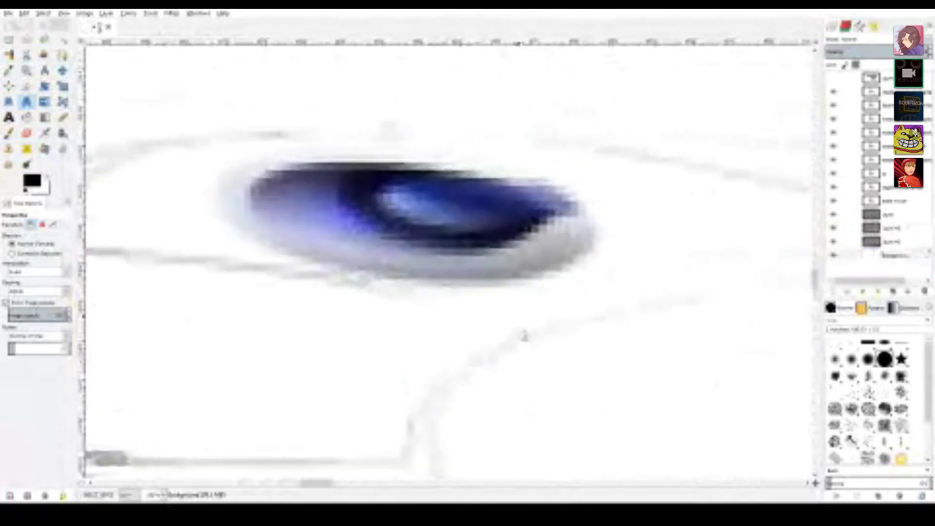
{"action": "scroll", "coordinate": [524, 335], "scroll_direction": "down", "scroll_amount": 5, "text": "ctrl"}
{"action": "key", "text": "p"}
{"action": "scroll", "coordinate": [501, 336], "scroll_direction": "up", "scroll_amount": 4, "text": "ctrl"}
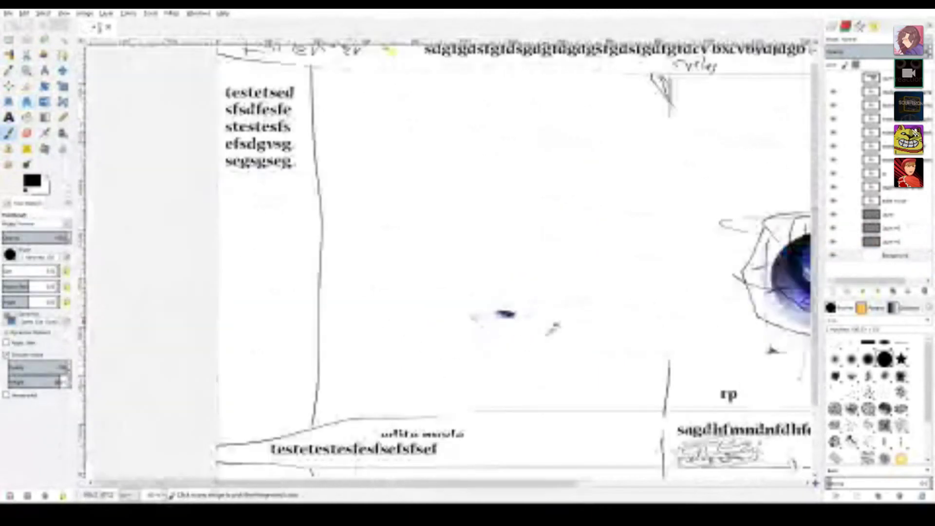
{"action": "scroll", "coordinate": [560, 350], "scroll_direction": "down", "scroll_amount": 5, "text": "ctrl"}
{"action": "scroll", "coordinate": [463, 331], "scroll_direction": "up", "scroll_amount": 5, "text": "ctrl"}
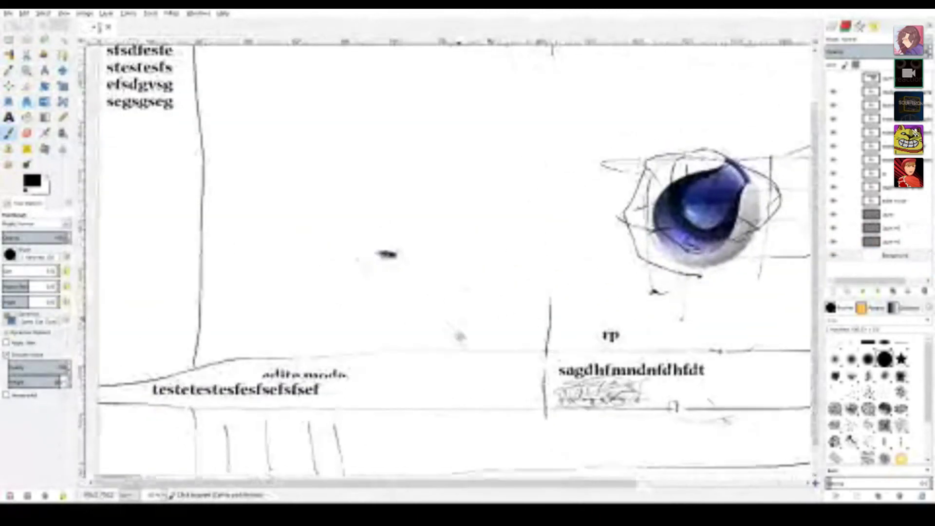
{"action": "scroll", "coordinate": [350, 288], "scroll_direction": "down", "scroll_amount": 3, "text": "ctrl"}
{"action": "scroll", "coordinate": [389, 288], "scroll_direction": "up", "scroll_amount": 3, "text": "ctrl"}
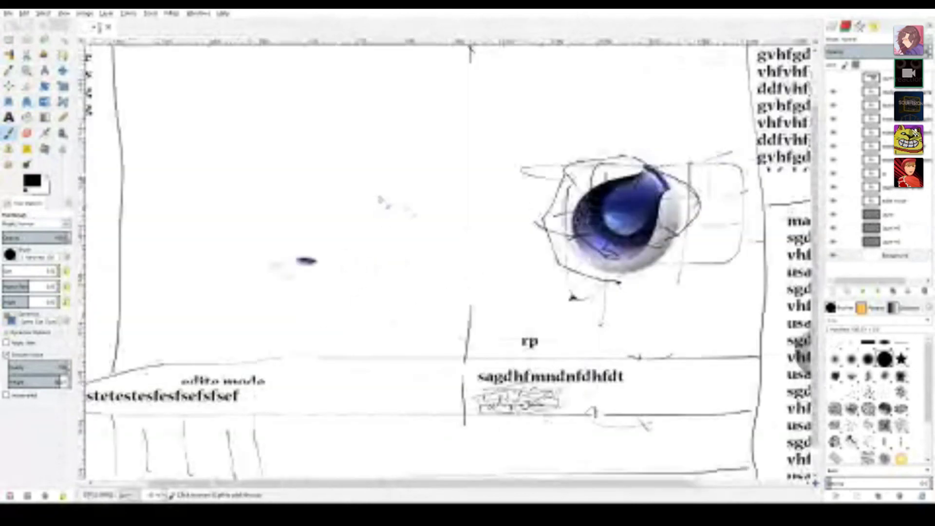
{"action": "scroll", "coordinate": [382, 202], "scroll_direction": "down", "scroll_amount": 3, "text": "ctrl"}
{"action": "scroll", "coordinate": [366, 194], "scroll_direction": "up", "scroll_amount": 3, "text": "ctrl"}
{"action": "scroll", "coordinate": [405, 263], "scroll_direction": "down", "scroll_amount": 4, "text": "ctrl"}
{"action": "scroll", "coordinate": [352, 221], "scroll_direction": "up", "scroll_amount": 4, "text": "ctrl"}
{"action": "scroll", "coordinate": [321, 185], "scroll_direction": "up", "scroll_amount": 4, "text": "ctrl"}
{"action": "left_click_drag", "start_coordinate": [299, 274], "coordinate": [308, 299]}
{"action": "mouse_move", "coordinate": [303, 284]}
{"action": "left_mouse_down"}
{"action": "mouse_move", "coordinate": [341, 274]}
{"action": "mouse_move", "coordinate": [374, 301]}
{"action": "left_mouse_up"}
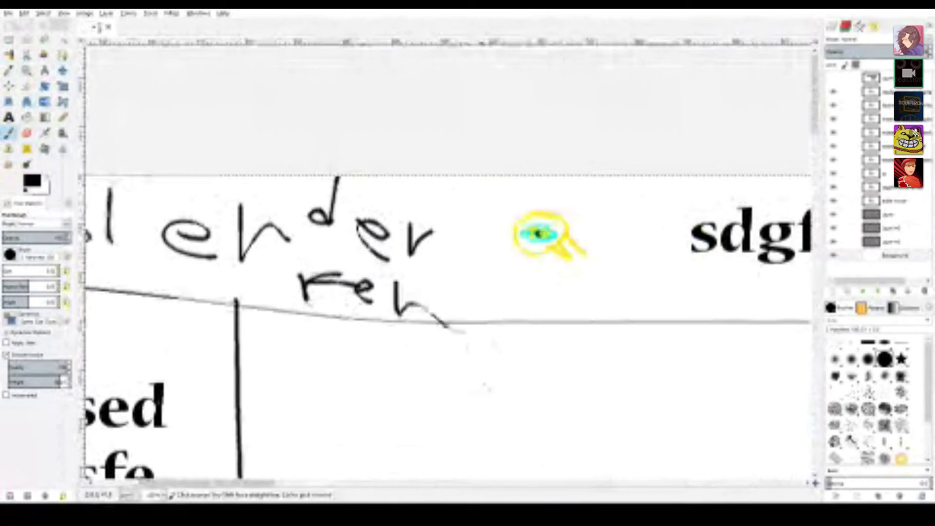
Step: Make a rectangular selection around the small flattened droplet in the middle of the viewport area
{"action": "mouse_move", "coordinate": [493, 334]}
{"action": "middle_mouse_down"}
{"action": "mouse_move", "coordinate": [493, 227]}
{"action": "mouse_move", "coordinate": [515, 122]}
{"action": "middle_mouse_up"}
{"action": "scroll", "coordinate": [515, 121], "scroll_direction": "down", "scroll_amount": 2, "text": "ctrl"}
{"action": "scroll", "coordinate": [550, 343], "scroll_direction": "down", "scroll_amount": 1, "text": "ctrl"}
{"action": "mouse_move", "coordinate": [557, 334]}
{"action": "middle_mouse_down"}
{"action": "mouse_move", "coordinate": [426, 267]}
{"action": "mouse_move", "coordinate": [387, 201]}
{"action": "middle_mouse_up"}
{"action": "scroll", "coordinate": [388, 205], "scroll_direction": "down", "scroll_amount": 3, "text": "ctrl"}
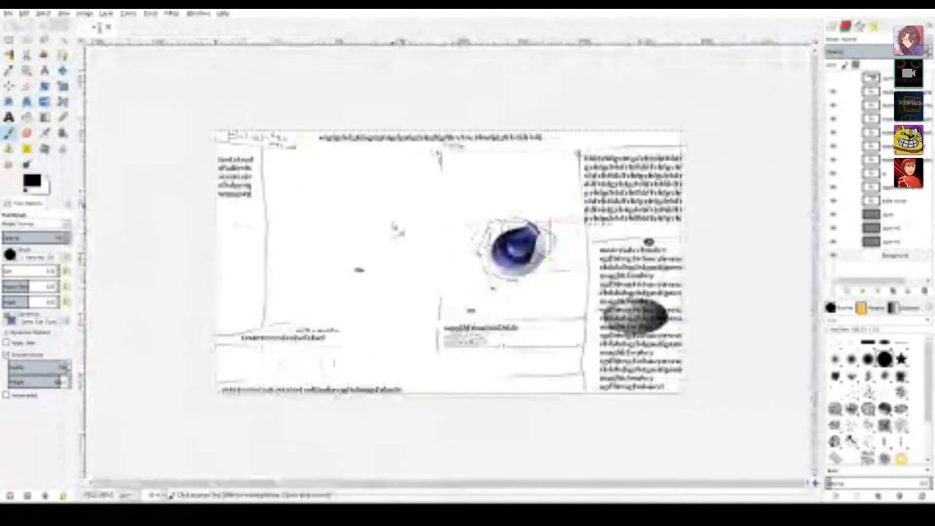
{"action": "middle_click_drag", "start_coordinate": [317, 254], "coordinate": [370, 217]}
{"action": "scroll", "coordinate": [385, 221], "scroll_direction": "up", "scroll_amount": 2, "text": "ctrl"}
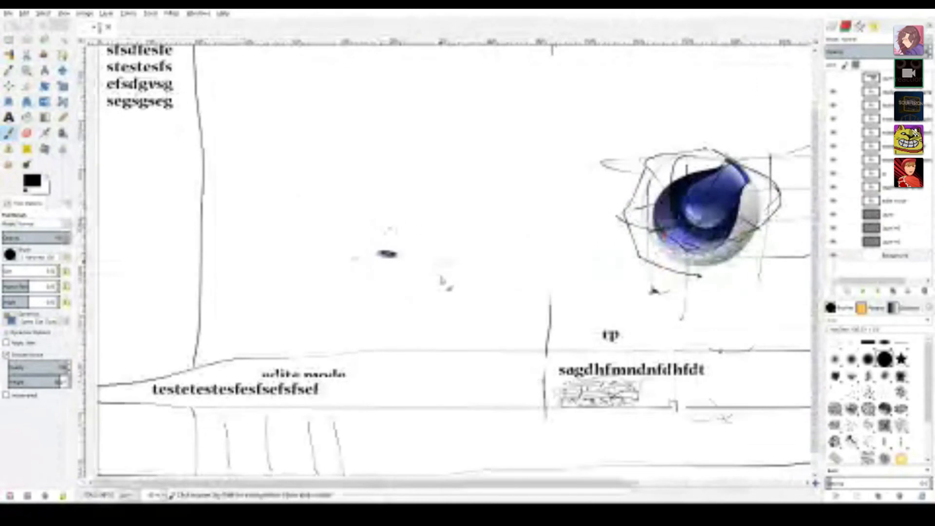
{"action": "scroll", "coordinate": [486, 311], "scroll_direction": "up", "scroll_amount": 1, "text": "ctrl"}
{"action": "scroll", "coordinate": [512, 312], "scroll_direction": "down", "scroll_amount": 2, "text": "ctrl"}
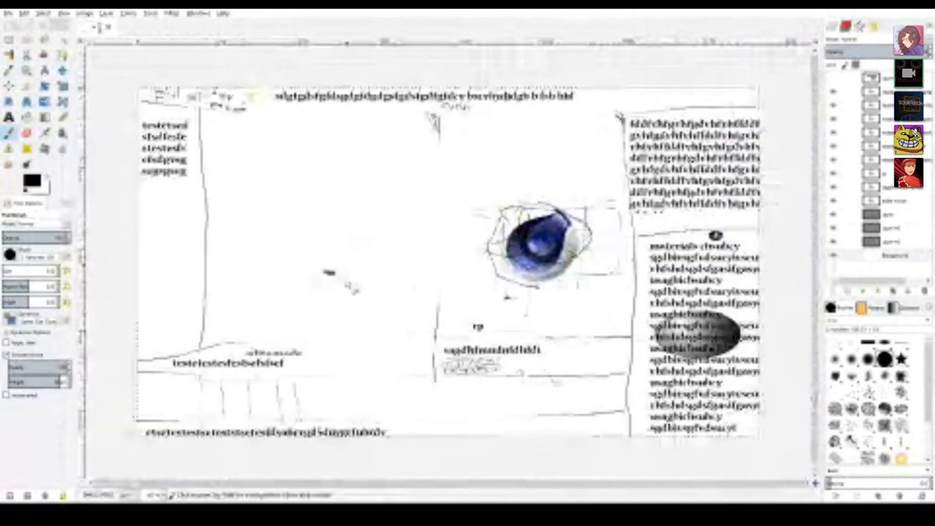
{"action": "key", "text": "r"}
{"action": "mouse_move", "coordinate": [288, 241]}
{"action": "left_mouse_down"}
{"action": "mouse_move", "coordinate": [390, 317]}
{"action": "mouse_move", "coordinate": [368, 302]}
{"action": "left_mouse_up"}
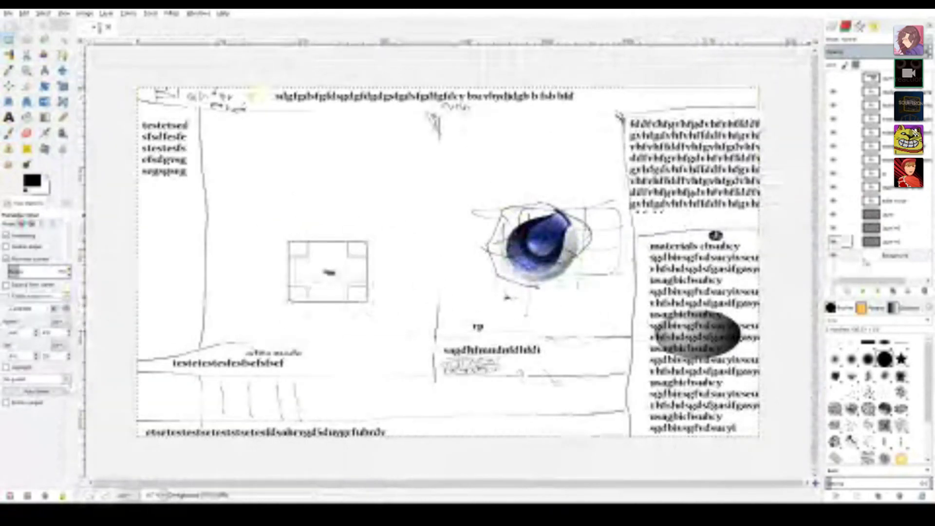
Step: Copy the selected viewport area with the flattened droplet and paste it
{"action": "left_click", "coordinate": [882, 243]}
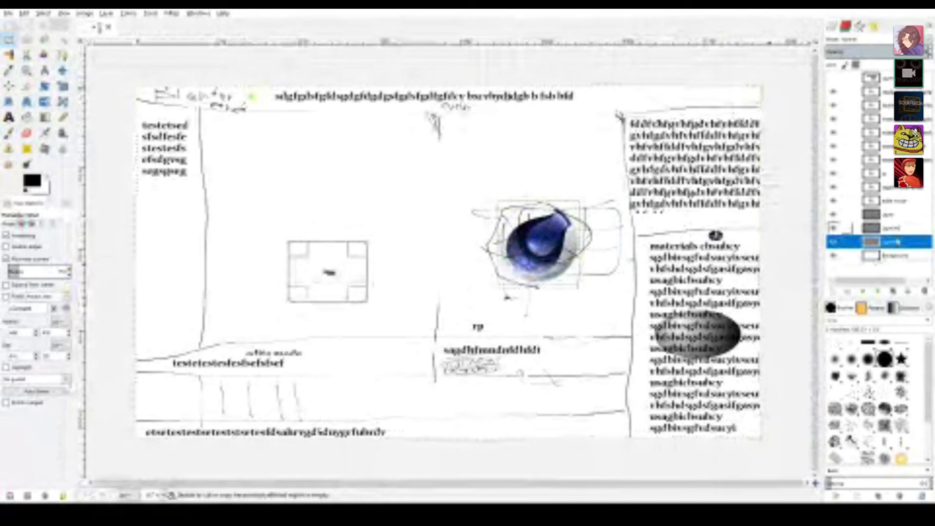
{"action": "left_click", "coordinate": [895, 228]}
{"action": "left_click", "coordinate": [891, 201]}
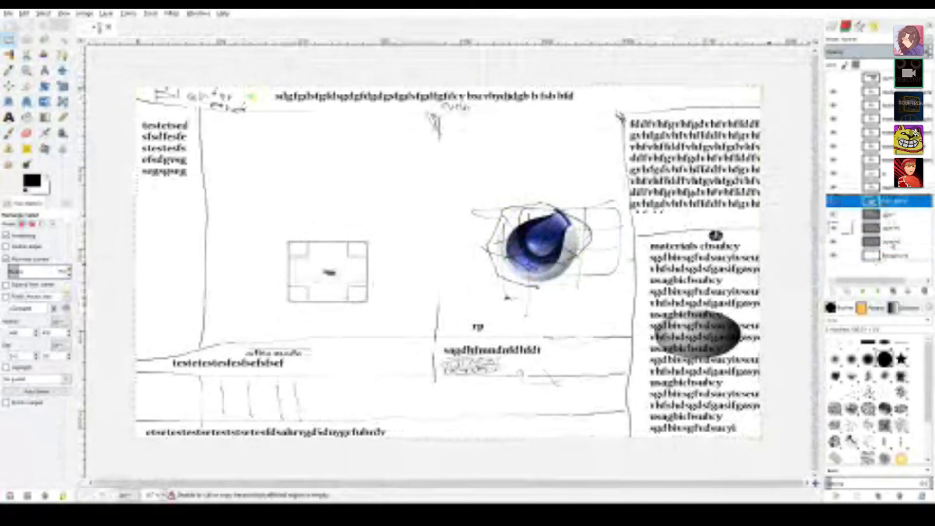
{"action": "left_click", "coordinate": [894, 216]}
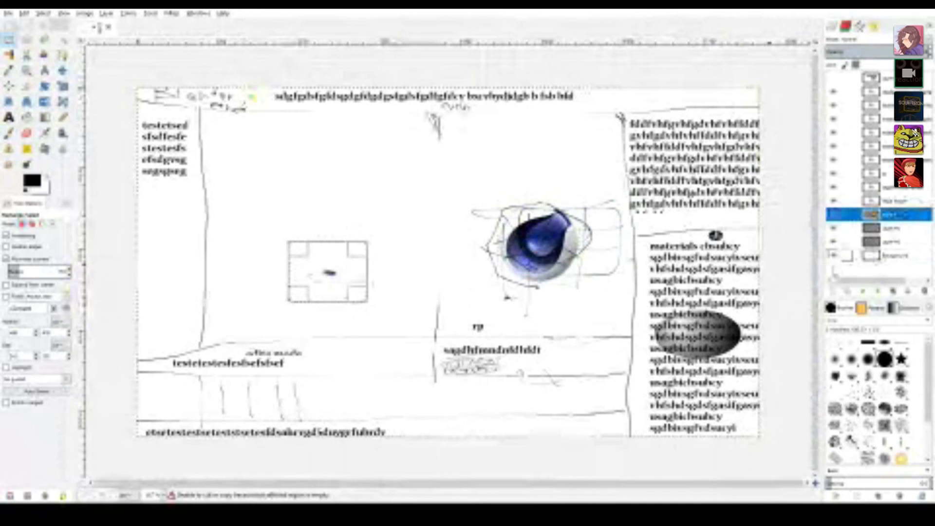
{"action": "key", "text": "ctrl+z"}
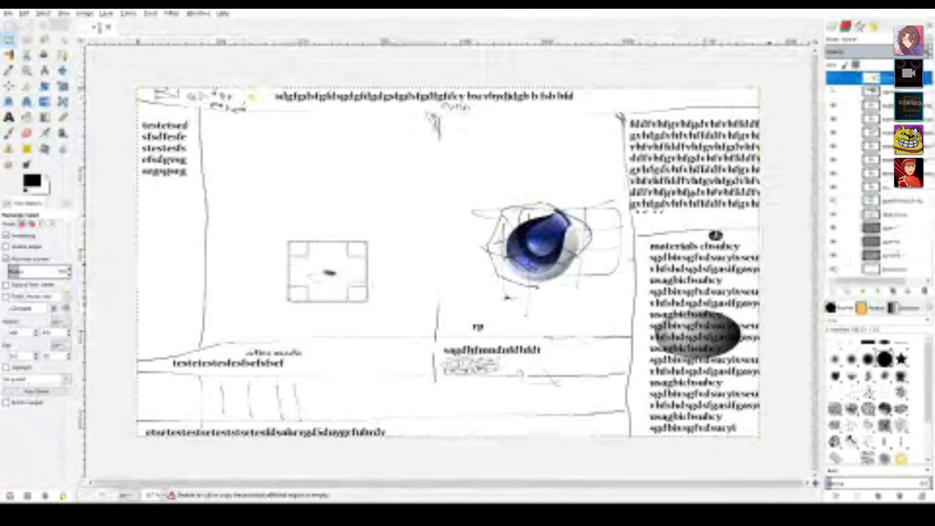
{"action": "key", "text": "ctrl+v"}
Step: Move the pasted viewport piece over the large droplet image, scale it to cover that image, and clear the selection
{"action": "left_click_drag", "start_coordinate": [322, 274], "coordinate": [680, 312]}
{"action": "scroll", "coordinate": [594, 304], "scroll_direction": "up", "scroll_amount": 2, "text": "ctrl"}
{"action": "key", "text": "shift+s"}
{"action": "left_click_drag", "start_coordinate": [420, 112], "coordinate": [402, 95]}
{"action": "left_click_drag", "start_coordinate": [681, 312], "coordinate": [662, 296]}
{"action": "left_click_drag", "start_coordinate": [419, 150], "coordinate": [389, 128]}
{"action": "key", "text": "Return"}
{"action": "middle_click_drag", "start_coordinate": [388, 128], "coordinate": [318, 364]}
{"action": "key", "text": "r"}
{"action": "left_click", "coordinate": [490, 211]}
Step: Paint a thin rounded outline in the header bar beside the end of the header text
{"action": "middle_click_drag", "start_coordinate": [504, 153], "coordinate": [469, 307]}
{"action": "scroll", "coordinate": [469, 300], "scroll_direction": "up", "scroll_amount": 3, "text": "ctrl"}
{"action": "key", "text": "p"}
{"action": "mouse_move", "coordinate": [549, 178]}
{"action": "middle_mouse_down"}
{"action": "mouse_move", "coordinate": [476, 213]}
{"action": "mouse_move", "coordinate": [410, 209]}
{"action": "middle_mouse_up"}
{"action": "mouse_move", "coordinate": [373, 122]}
{"action": "left_mouse_down"}
{"action": "mouse_move", "coordinate": [372, 148]}
{"action": "mouse_move", "coordinate": [648, 127]}
{"action": "mouse_move", "coordinate": [431, 152]}
{"action": "mouse_move", "coordinate": [570, 100]}
{"action": "left_mouse_up"}
Step: Handwrite several vertical strokes followed by a percent sign inside the rounded header outline
{"action": "scroll", "coordinate": [519, 123], "scroll_direction": "up", "scroll_amount": 3, "text": "ctrl"}
{"action": "left_click_drag", "start_coordinate": [366, 148], "coordinate": [358, 232]}
{"action": "left_click_drag", "start_coordinate": [425, 151], "coordinate": [413, 226]}
{"action": "left_click_drag", "start_coordinate": [471, 135], "coordinate": [472, 205]}
{"action": "left_click_drag", "start_coordinate": [545, 105], "coordinate": [538, 241]}
{"action": "left_click_drag", "start_coordinate": [662, 113], "coordinate": [590, 229]}
{"action": "mouse_move", "coordinate": [609, 129]}
{"action": "left_mouse_down"}
{"action": "mouse_move", "coordinate": [579, 165]}
{"action": "mouse_move", "coordinate": [604, 134]}
{"action": "left_mouse_up"}
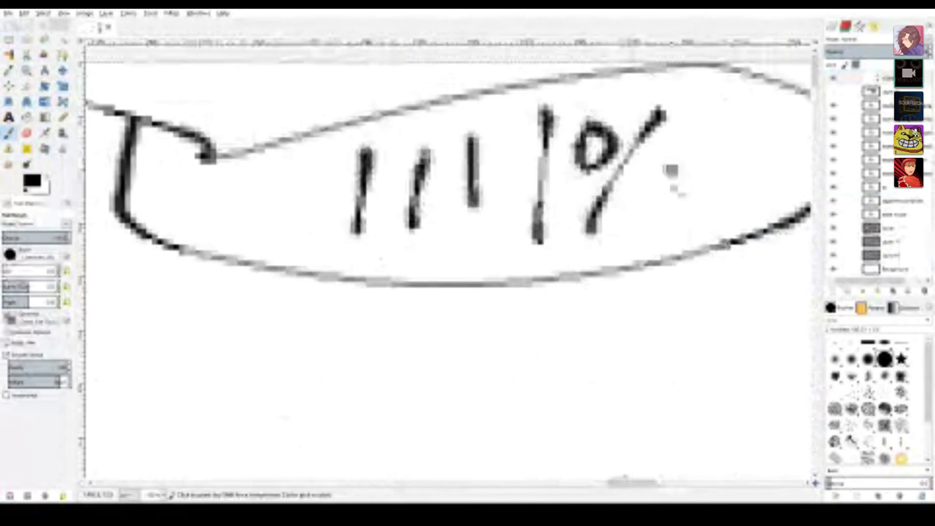
{"action": "left_click_drag", "start_coordinate": [671, 169], "coordinate": [686, 153]}
Step: Paint a rounded box extending from the far end of the header outline
{"action": "scroll", "coordinate": [560, 180], "scroll_direction": "down", "scroll_amount": 2, "text": "ctrl"}
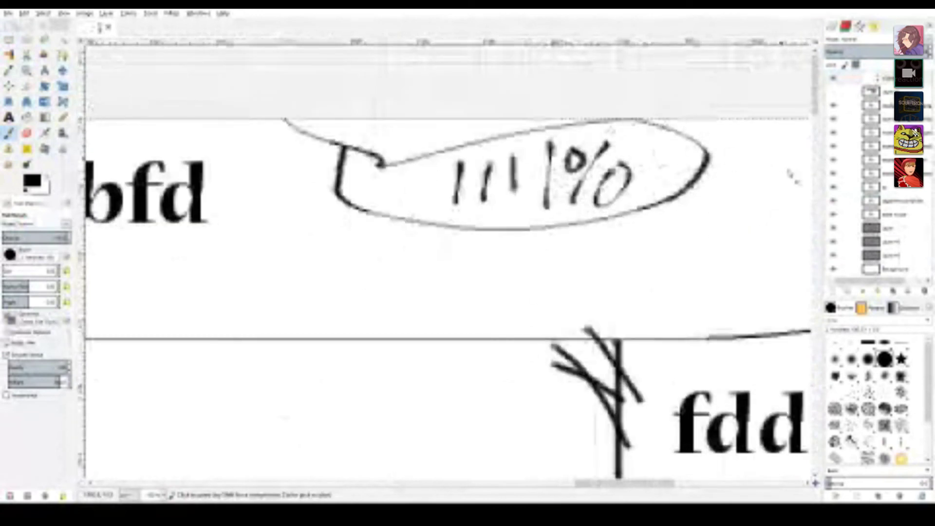
{"action": "scroll", "coordinate": [781, 173], "scroll_direction": "right", "scroll_amount": 3}
{"action": "left_click_drag", "start_coordinate": [750, 160], "coordinate": [506, 194]}
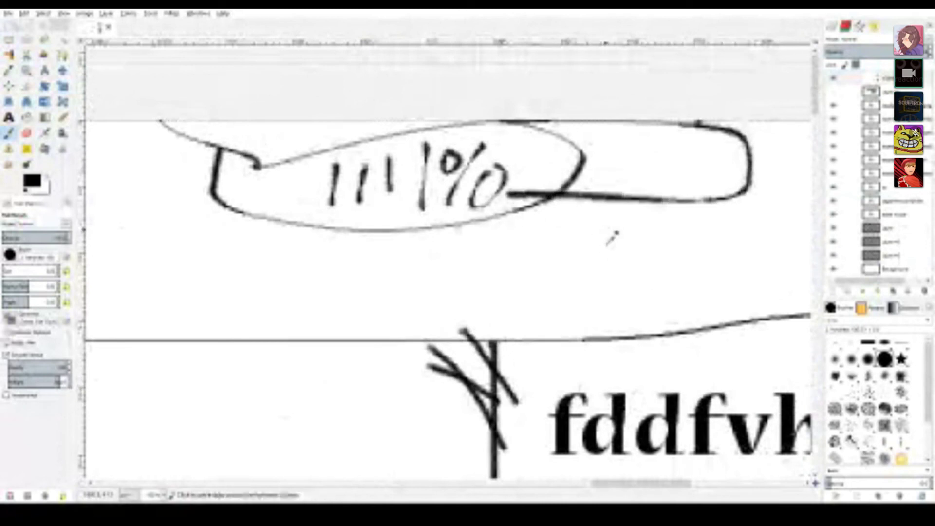
Step: Paint loose circle, triangle and polygon shapes around the pasted flattened droplet
{"action": "scroll", "coordinate": [599, 214], "scroll_direction": "down", "scroll_amount": 6, "text": "ctrl"}
{"action": "middle_click_drag", "start_coordinate": [581, 304], "coordinate": [520, 246]}
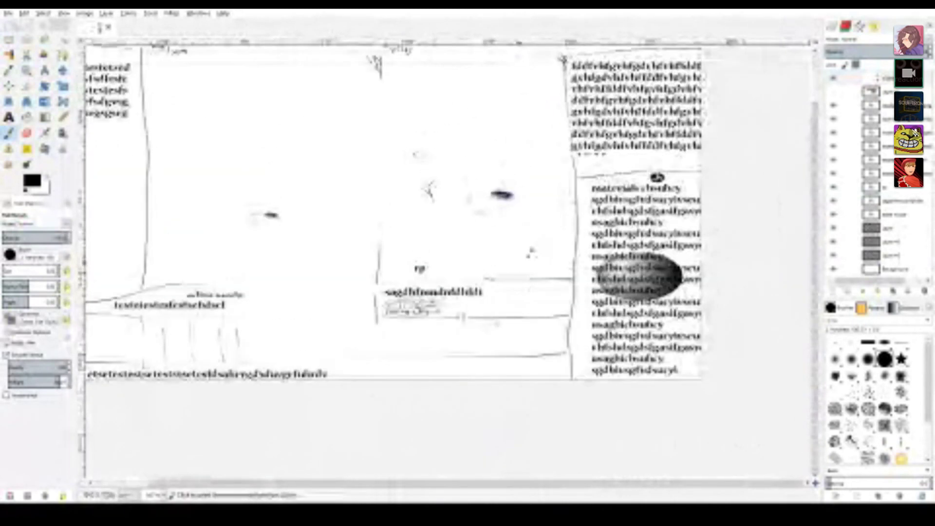
{"action": "scroll", "coordinate": [520, 200], "scroll_direction": "up", "scroll_amount": 3, "text": "ctrl"}
{"action": "middle_click_drag", "start_coordinate": [385, 70], "coordinate": [399, 181]}
{"action": "mouse_move", "coordinate": [397, 181]}
{"action": "left_mouse_down"}
{"action": "mouse_move", "coordinate": [357, 132]}
{"action": "mouse_move", "coordinate": [291, 174]}
{"action": "left_mouse_up"}
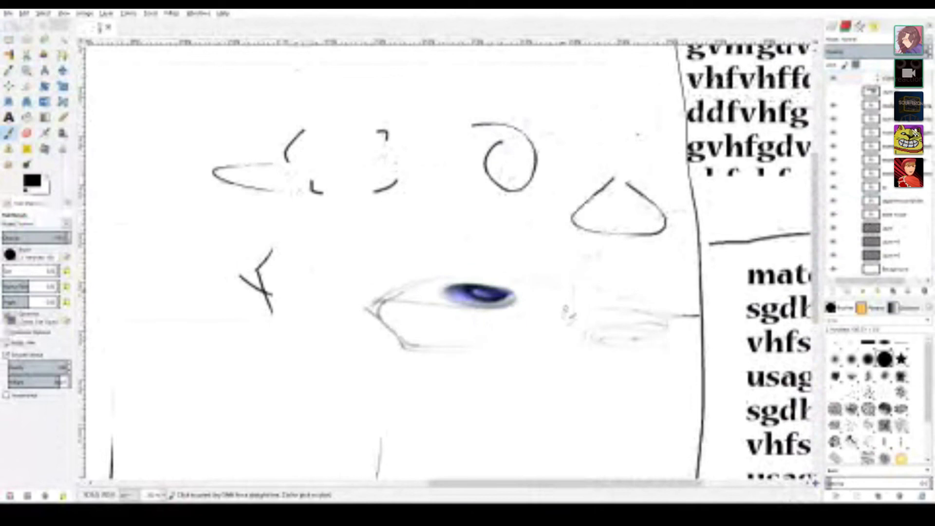
{"action": "scroll", "coordinate": [566, 310], "scroll_direction": "down", "scroll_amount": 3}
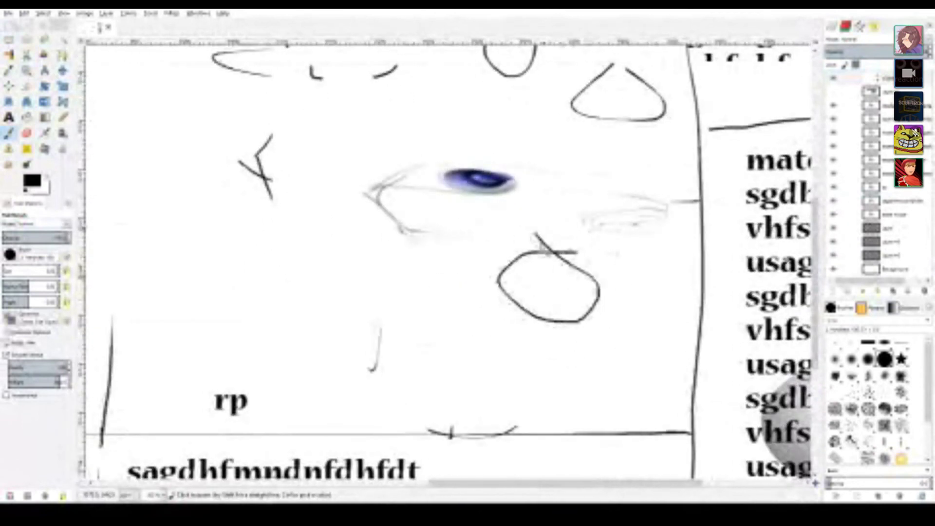
Step: Examine the pasted flattened droplet and its surrounding sketched shapes within the mockup
{"action": "middle_click_drag", "start_coordinate": [541, 247], "coordinate": [641, 163]}
{"action": "middle_click_drag", "start_coordinate": [571, 278], "coordinate": [547, 398]}
{"action": "scroll", "coordinate": [604, 327], "scroll_direction": "down", "scroll_amount": 2, "text": "ctrl"}
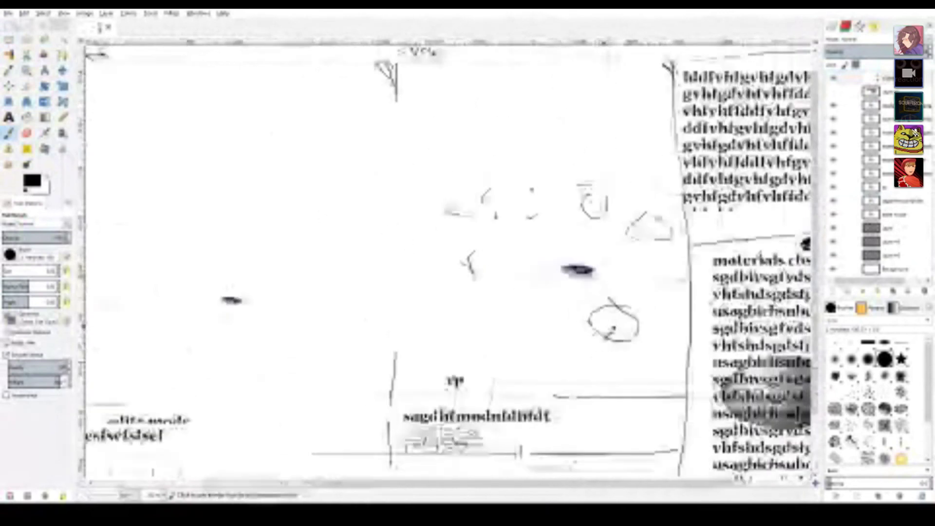
{"action": "middle_click_drag", "start_coordinate": [582, 286], "coordinate": [393, 241]}
{"action": "scroll", "coordinate": [583, 261], "scroll_direction": "up", "scroll_amount": 2, "text": "ctrl"}
{"action": "scroll", "coordinate": [273, 241], "scroll_direction": "up", "scroll_amount": 3, "text": "ctrl"}
{"action": "scroll", "coordinate": [394, 241], "scroll_direction": "up", "scroll_amount": 1, "text": "ctrl"}
{"action": "scroll", "coordinate": [394, 255], "scroll_direction": "up", "scroll_amount": 2, "text": "ctrl"}
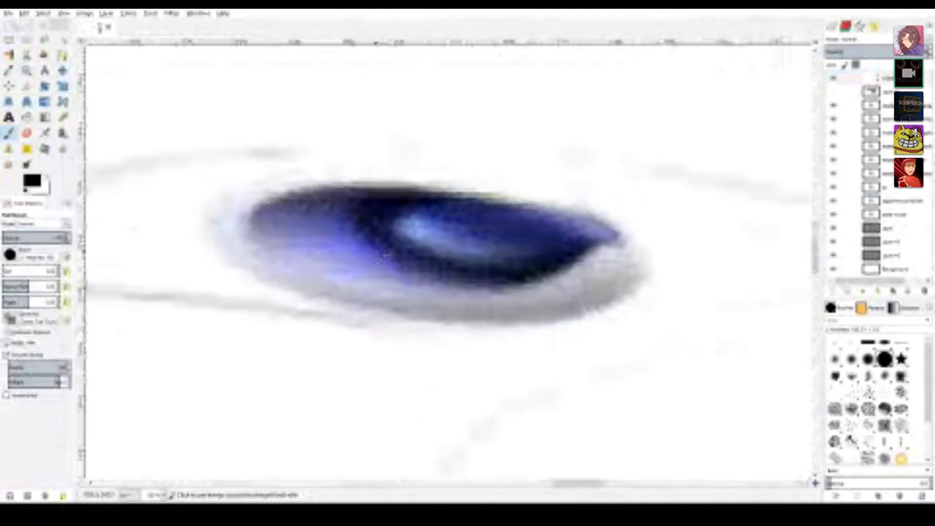
{"action": "scroll", "coordinate": [383, 256], "scroll_direction": "down", "scroll_amount": 3, "text": "ctrl"}
{"action": "middle_click_drag", "start_coordinate": [357, 368], "coordinate": [726, 335]}
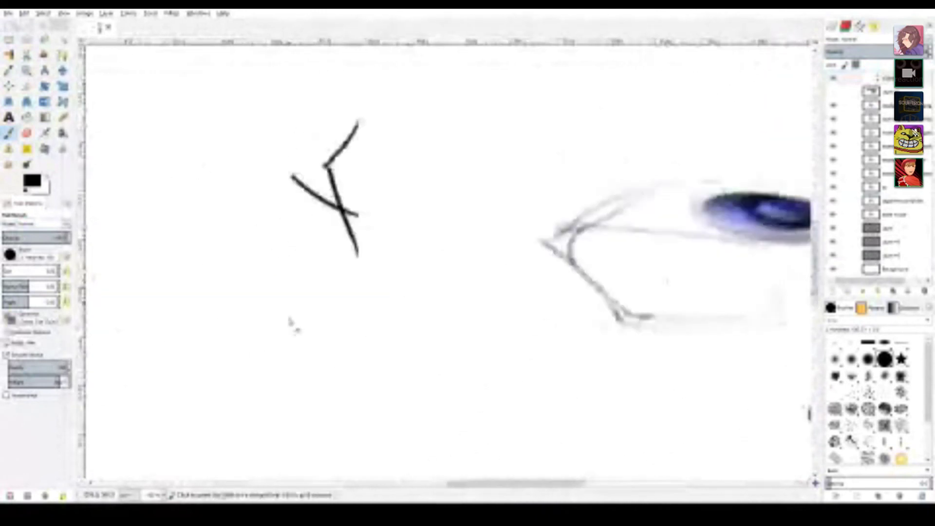
{"action": "middle_click_drag", "start_coordinate": [294, 325], "coordinate": [516, 272]}
{"action": "scroll", "coordinate": [517, 271], "scroll_direction": "down", "scroll_amount": 3, "text": "ctrl"}
{"action": "middle_click_drag", "start_coordinate": [167, 293], "coordinate": [361, 253]}
{"action": "scroll", "coordinate": [361, 253], "scroll_direction": "up", "scroll_amount": 2, "text": "ctrl"}
Step: Handwrite "image" in black beside the "rp" text above the divider line
{"action": "middle_click_drag", "start_coordinate": [574, 322], "coordinate": [273, 163]}
{"action": "middle_click_drag", "start_coordinate": [703, 238], "coordinate": [389, 210]}
{"action": "mouse_move", "coordinate": [651, 269]}
{"action": "middle_mouse_down"}
{"action": "mouse_move", "coordinate": [590, 282]}
{"action": "mouse_move", "coordinate": [572, 297]}
{"action": "middle_mouse_up"}
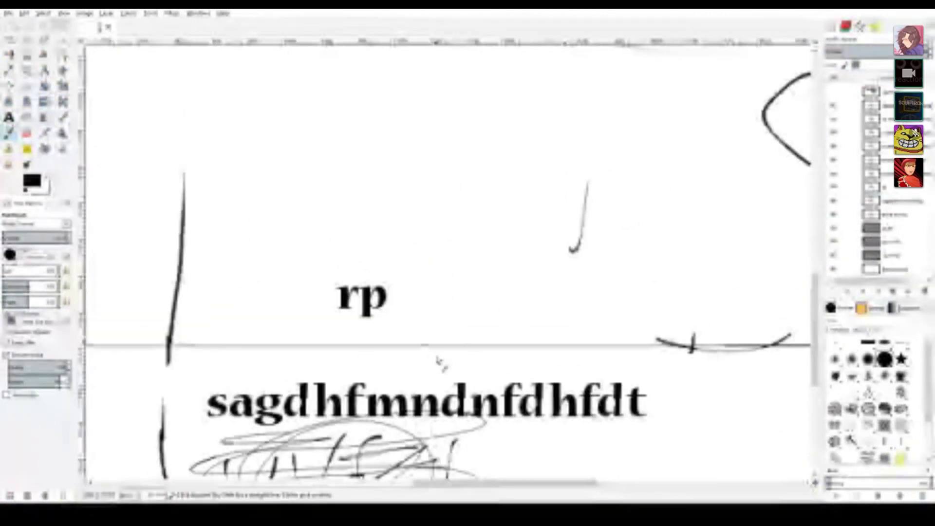
{"action": "scroll", "coordinate": [472, 327], "scroll_direction": "up", "scroll_amount": 2, "text": "ctrl"}
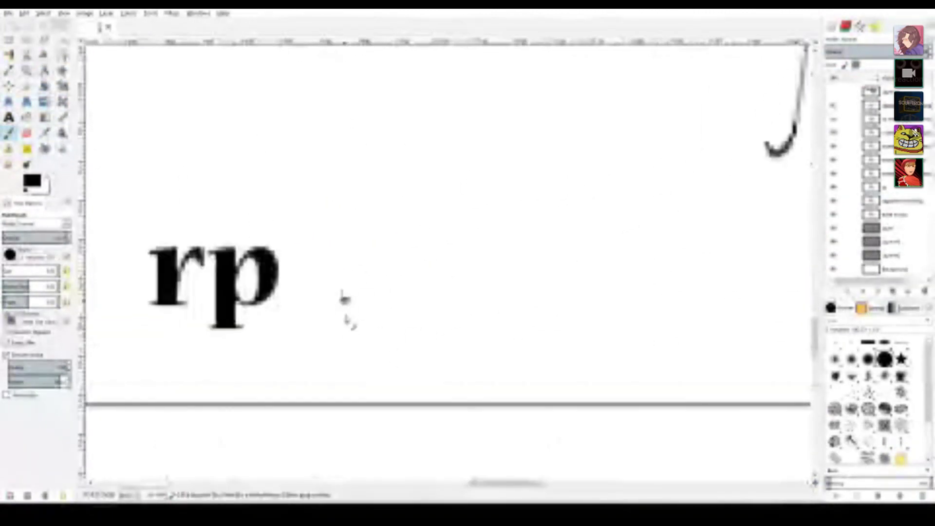
{"action": "left_click_drag", "start_coordinate": [344, 298], "coordinate": [346, 357]}
{"action": "mouse_move", "coordinate": [374, 306]}
{"action": "left_mouse_down"}
{"action": "mouse_move", "coordinate": [472, 355]}
{"action": "mouse_move", "coordinate": [522, 317]}
{"action": "mouse_move", "coordinate": [555, 366]}
{"action": "left_mouse_up"}
{"action": "mouse_move", "coordinate": [611, 308]}
{"action": "left_mouse_down"}
{"action": "mouse_move", "coordinate": [608, 336]}
{"action": "mouse_move", "coordinate": [565, 398]}
{"action": "left_mouse_up"}
{"action": "mouse_move", "coordinate": [628, 340]}
{"action": "left_mouse_down"}
{"action": "mouse_move", "coordinate": [651, 312]}
{"action": "mouse_move", "coordinate": [687, 374]}
{"action": "left_mouse_up"}
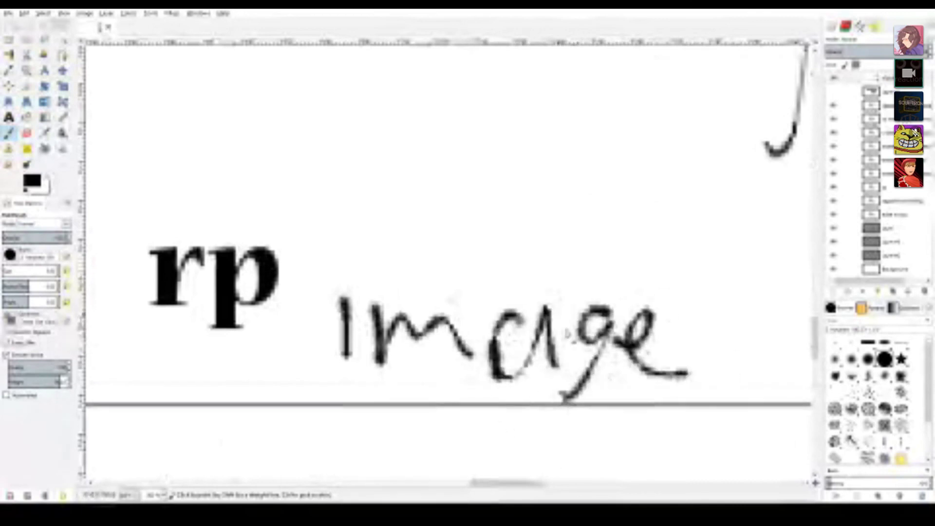
Step: Move the hidden black-bar layer above the pasted layer, make it visible, and hide the pasted droplet layer
{"action": "scroll", "coordinate": [553, 316], "scroll_direction": "down", "scroll_amount": 2, "text": "ctrl"}
{"action": "middle_click_drag", "start_coordinate": [532, 330], "coordinate": [465, 415]}
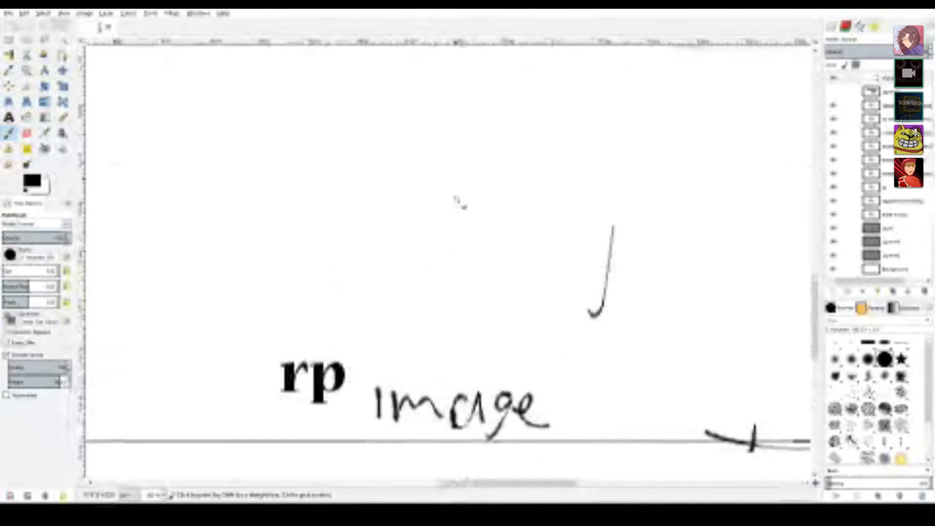
{"action": "scroll", "coordinate": [457, 195], "scroll_direction": "down", "scroll_amount": 4, "text": "ctrl"}
{"action": "middle_click_drag", "start_coordinate": [469, 206], "coordinate": [508, 259]}
{"action": "left_click", "coordinate": [871, 92]}
{"action": "left_click_drag", "start_coordinate": [872, 91], "coordinate": [847, 76]}
{"action": "middle_click_drag", "start_coordinate": [724, 105], "coordinate": [740, 140]}
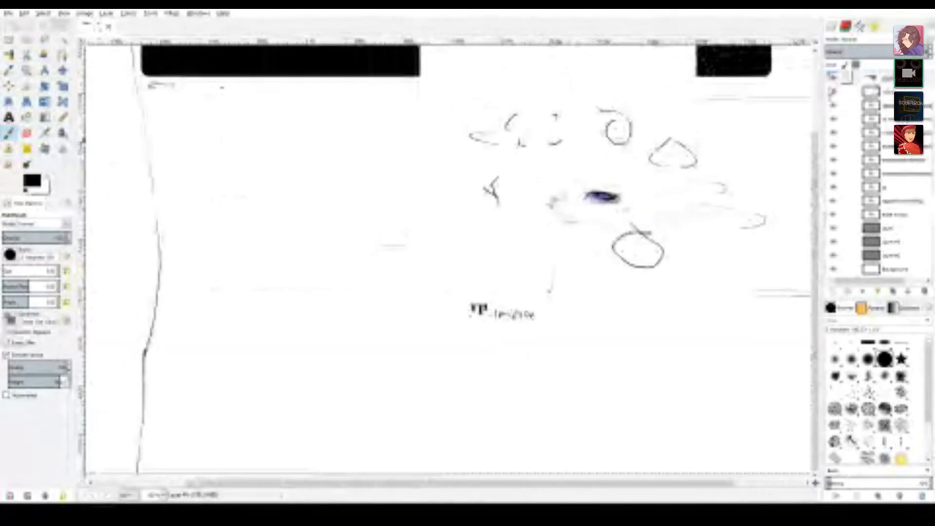
{"action": "left_click", "coordinate": [832, 78]}
{"action": "left_click", "coordinate": [833, 78]}
{"action": "left_click", "coordinate": [832, 92]}
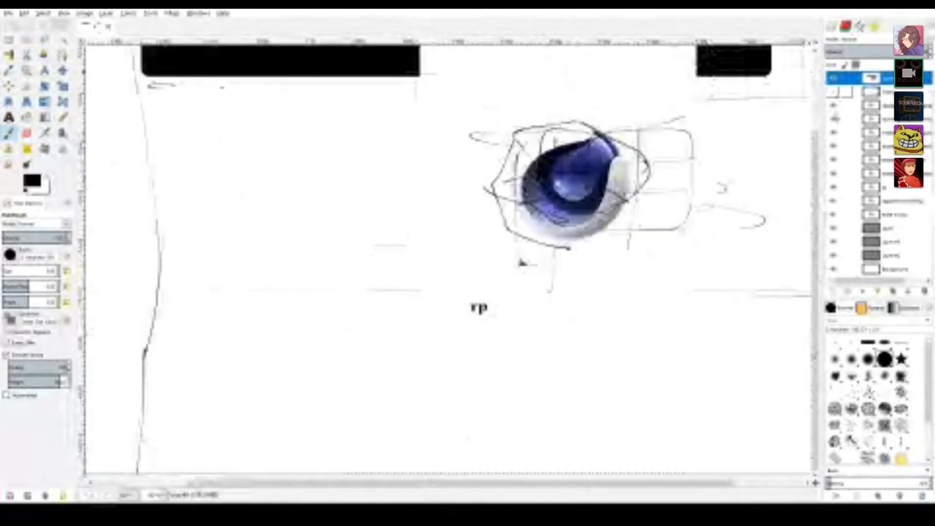
Step: Bucket-fill the open area over the droplet image with the white background colour on the black-bar layer
{"action": "mouse_move", "coordinate": [565, 292]}
{"action": "middle_mouse_down"}
{"action": "mouse_move", "coordinate": [619, 293]}
{"action": "mouse_move", "coordinate": [604, 310]}
{"action": "middle_mouse_up"}
{"action": "key", "text": "shift+b"}
{"action": "left_click", "coordinate": [655, 218], "text": "ctrl"}
{"action": "scroll", "coordinate": [579, 297], "scroll_direction": "down", "scroll_amount": 1}
Step: Add a text box reading "poopoo" just below the long black bar
{"action": "key", "text": "p"}
{"action": "scroll", "coordinate": [448, 236], "scroll_direction": "left", "scroll_amount": 3, "text": "shift"}
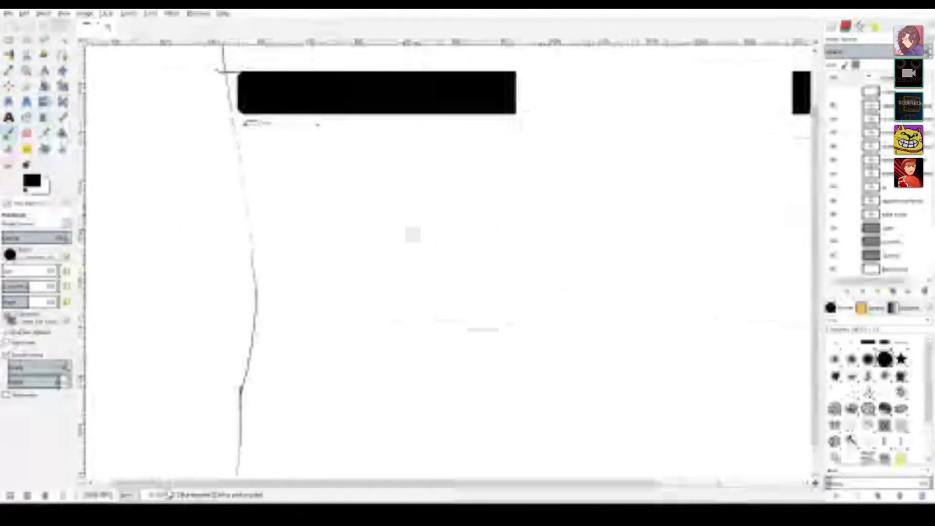
{"action": "middle_click_drag", "start_coordinate": [358, 172], "coordinate": [362, 177]}
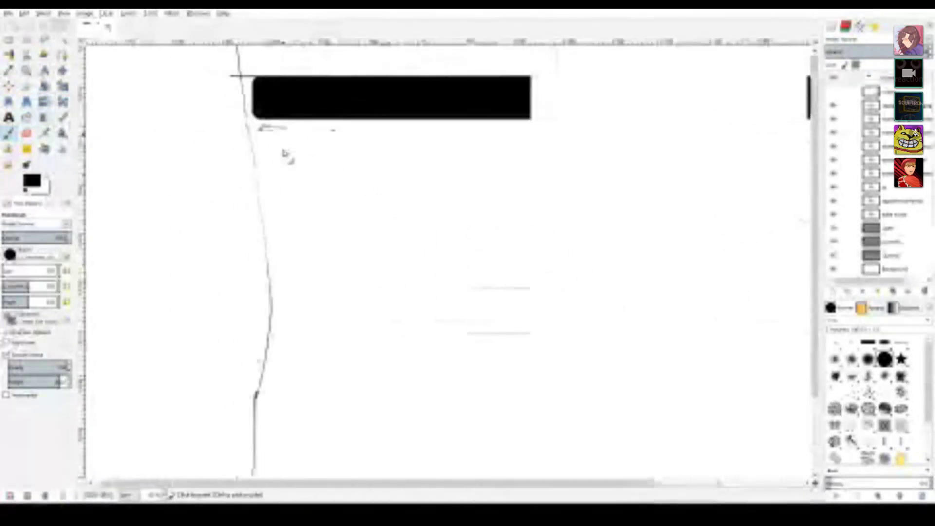
{"action": "scroll", "coordinate": [316, 132], "scroll_direction": "up", "scroll_amount": 2, "text": "ctrl"}
{"action": "middle_click_drag", "start_coordinate": [334, 119], "coordinate": [275, 116]}
{"action": "left_click", "coordinate": [8, 117]}
{"action": "left_click_drag", "start_coordinate": [467, 148], "coordinate": [660, 240]}
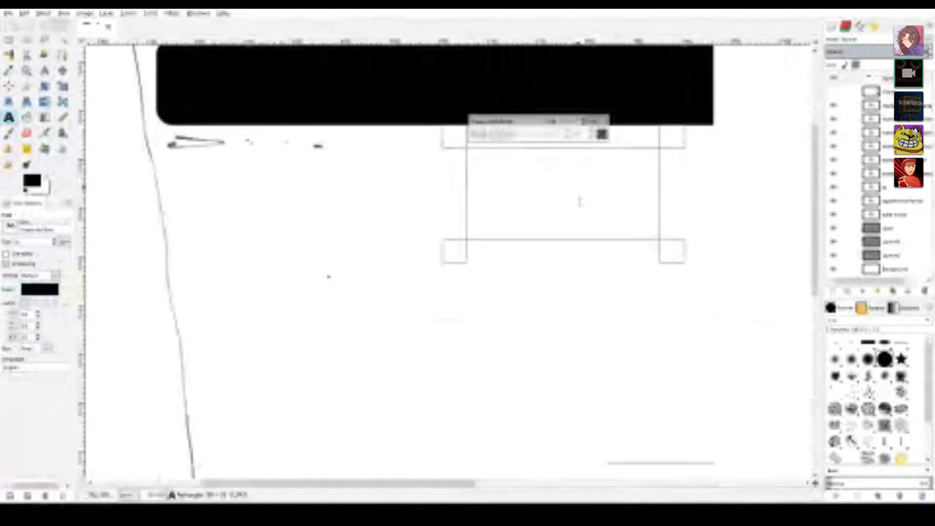
{"action": "type", "text": "poopoo"}
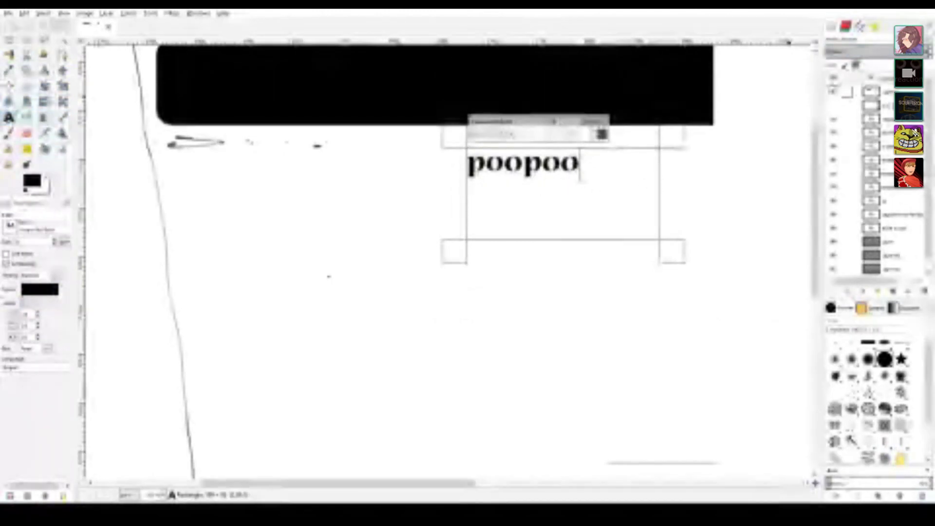
Step: Hide the "poopoo" text and the black-bar layer to bring back the full interface mockup
{"action": "left_click", "coordinate": [847, 90]}
{"action": "middle_click_drag", "start_coordinate": [807, 137], "coordinate": [589, 184]}
{"action": "scroll", "coordinate": [588, 184], "scroll_direction": "down", "scroll_amount": 3, "text": "ctrl"}
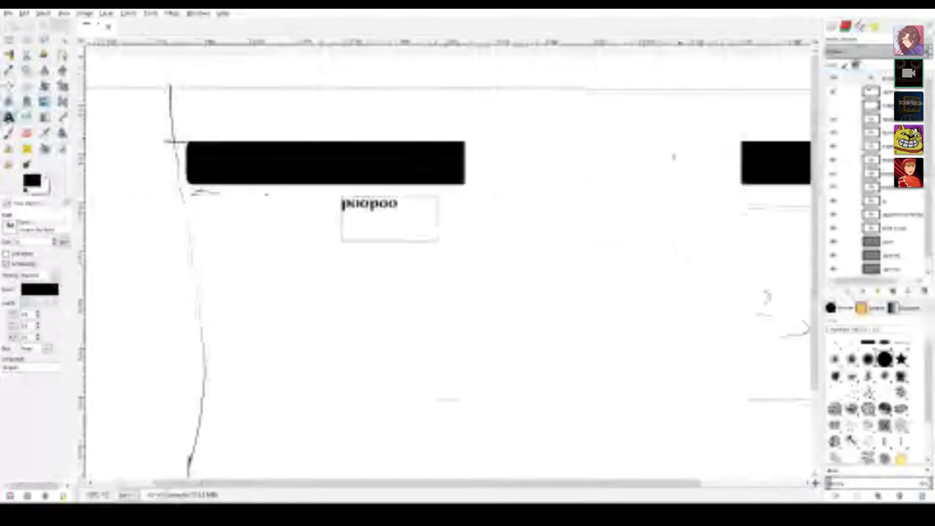
{"action": "left_click", "coordinate": [833, 91]}
{"action": "scroll", "coordinate": [845, 201], "scroll_direction": "down", "scroll_amount": 3}
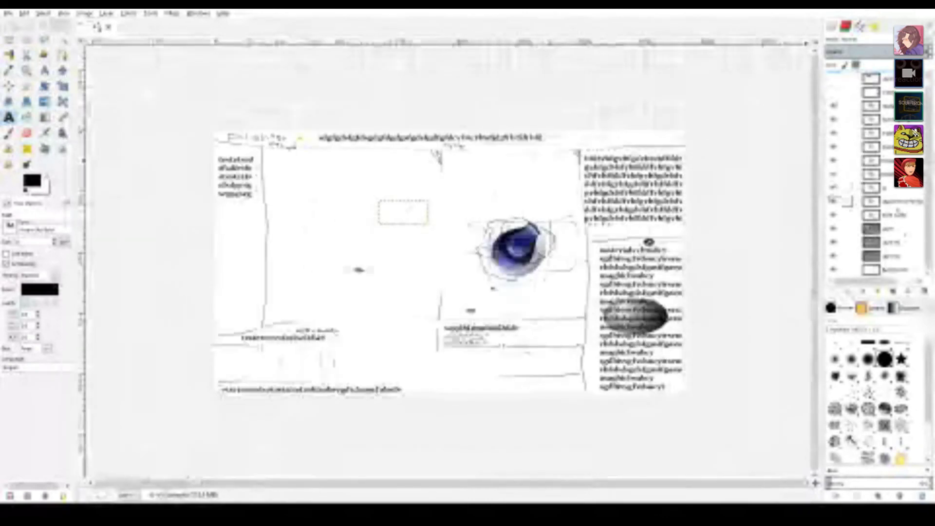
Step: Make the background layer active and focus on the handwritten title beside the yellow magnifying-glass drawing
{"action": "left_click", "coordinate": [884, 269]}
{"action": "scroll", "coordinate": [300, 138], "scroll_direction": "up", "scroll_amount": 5, "text": "ctrl"}
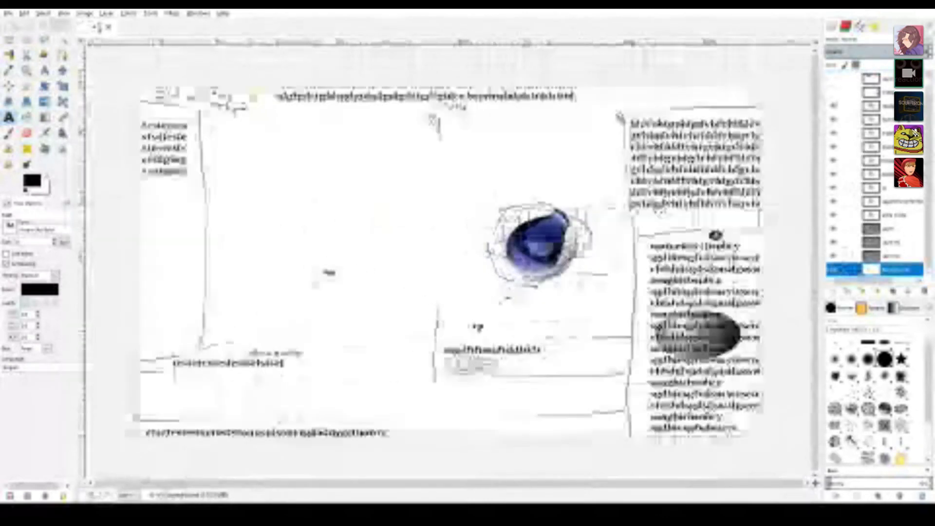
{"action": "scroll", "coordinate": [487, 218], "scroll_direction": "up", "scroll_amount": 5, "text": "ctrl"}
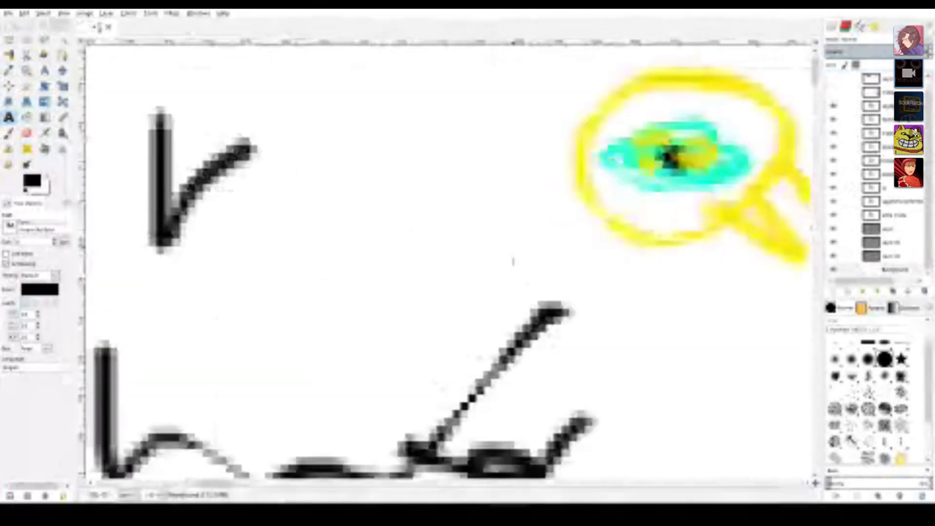